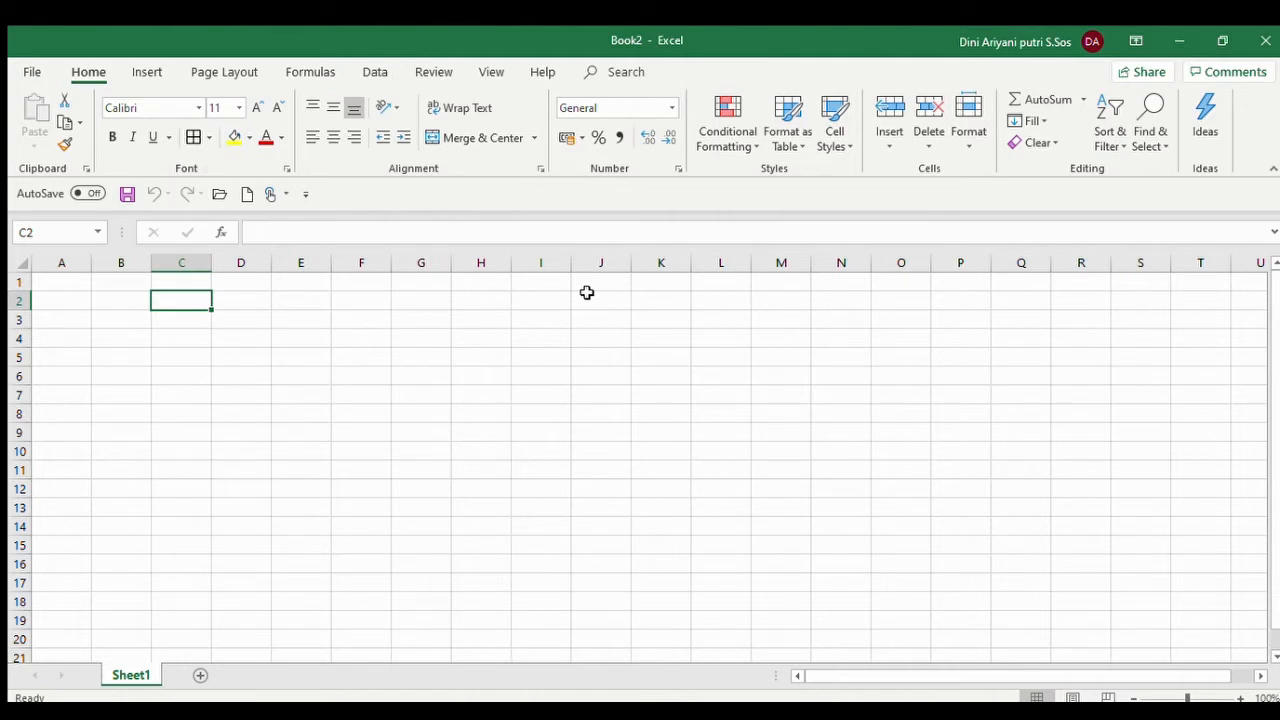
{"action": "key", "text": "Up"}
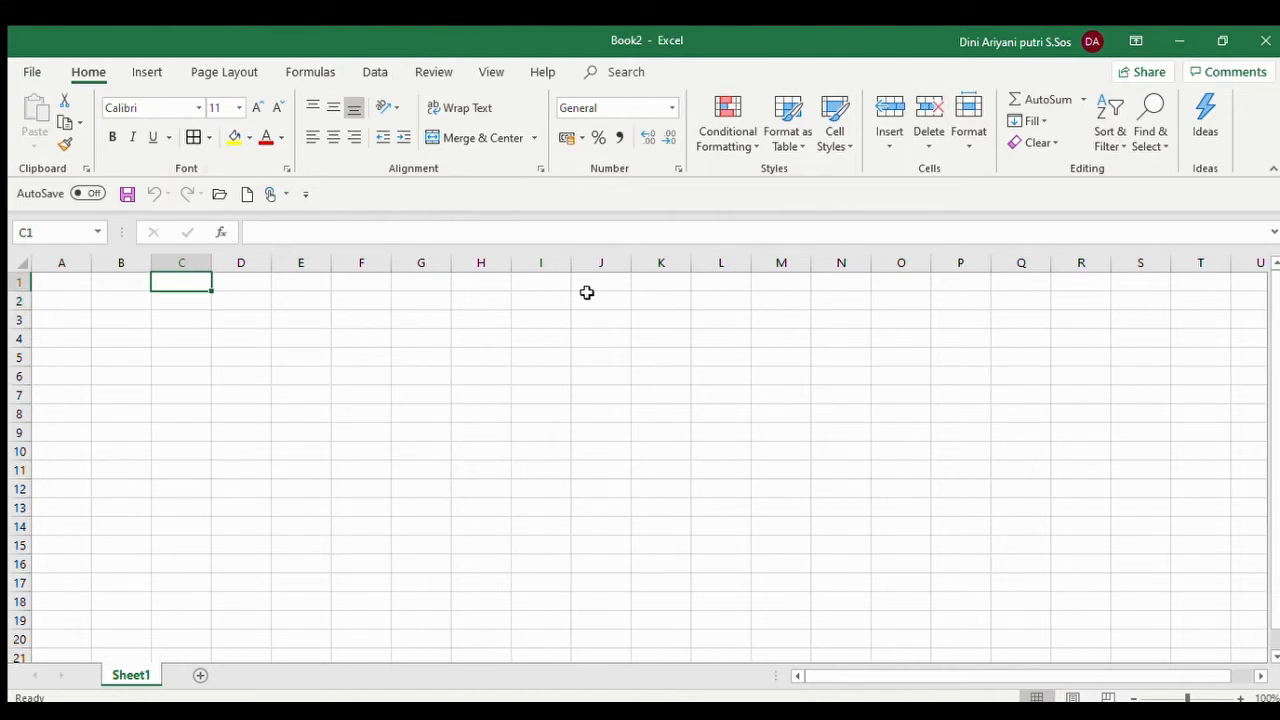
{"action": "key", "text": "Left"}
{"action": "key", "text": "Left"}
{"action": "key", "text": "Right"}
{"action": "key", "text": "Right"}
{"action": "key", "text": "Right"}
{"action": "key", "text": "Right"}
{"action": "key", "text": "Right"}
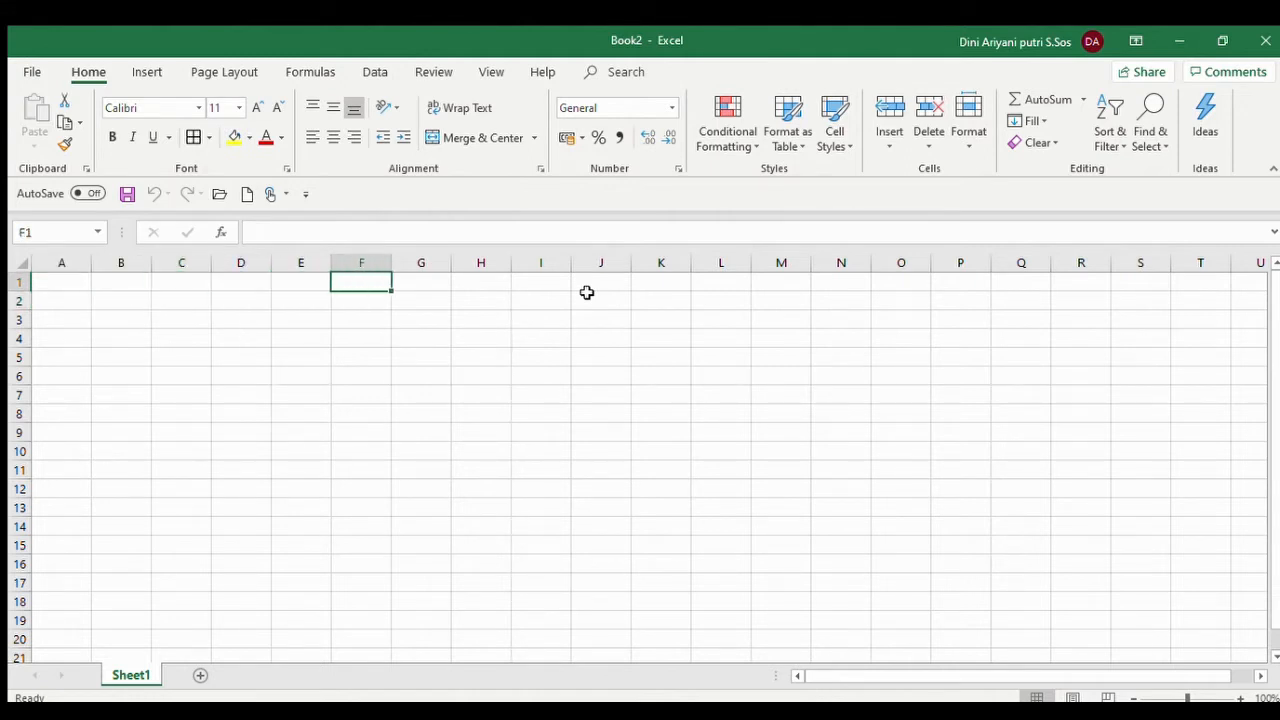
{"action": "key", "text": "Left"}
{"action": "key", "text": "Left"}
{"action": "key", "text": "Left"}
{"action": "key", "text": "Down"}
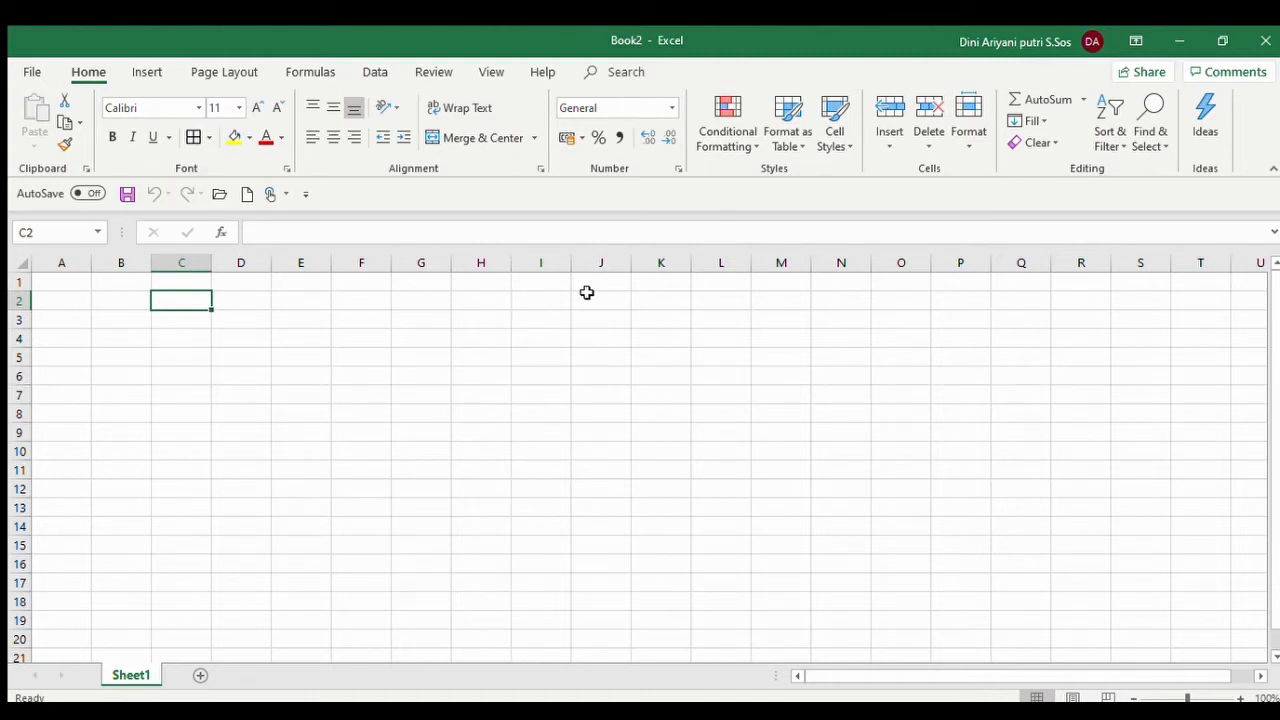
Enter the report title LAPORAN HARIAN KAS in C2 and the store name TOKO JAYA ABADI in C3
{"action": "type", "text": "LAPORAN"}
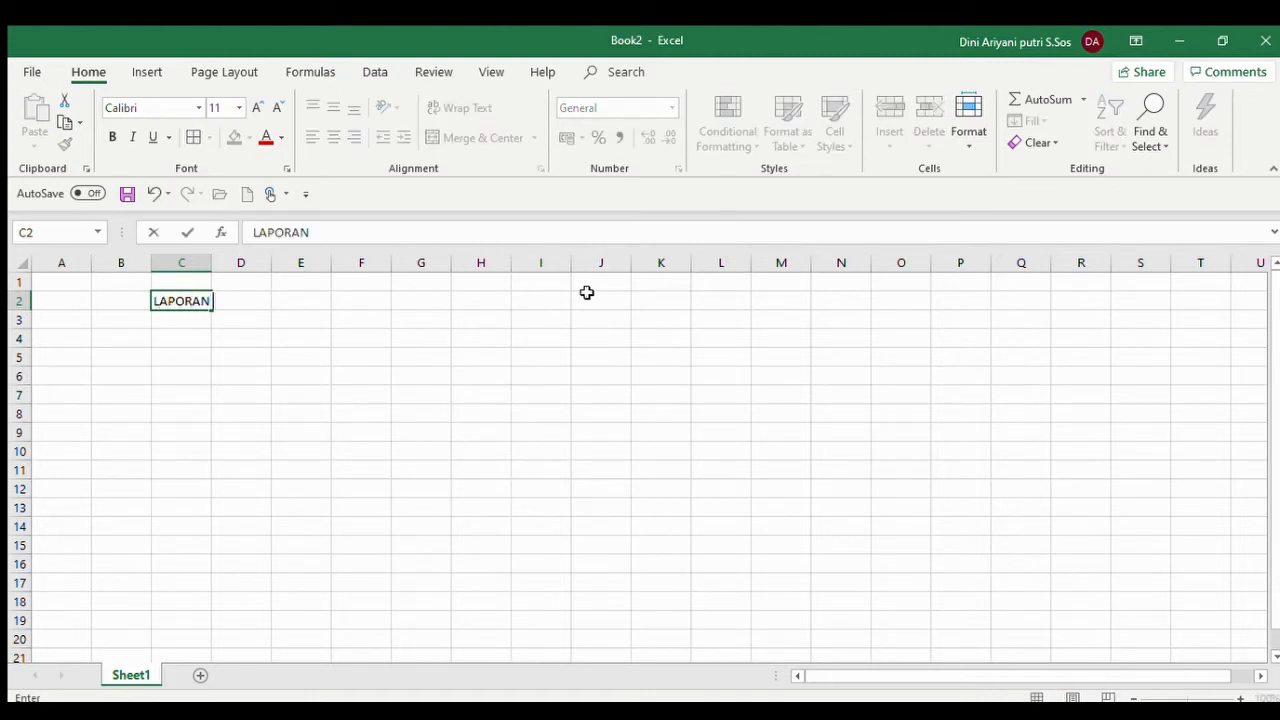
{"action": "type", "text": " HARIAN K"}
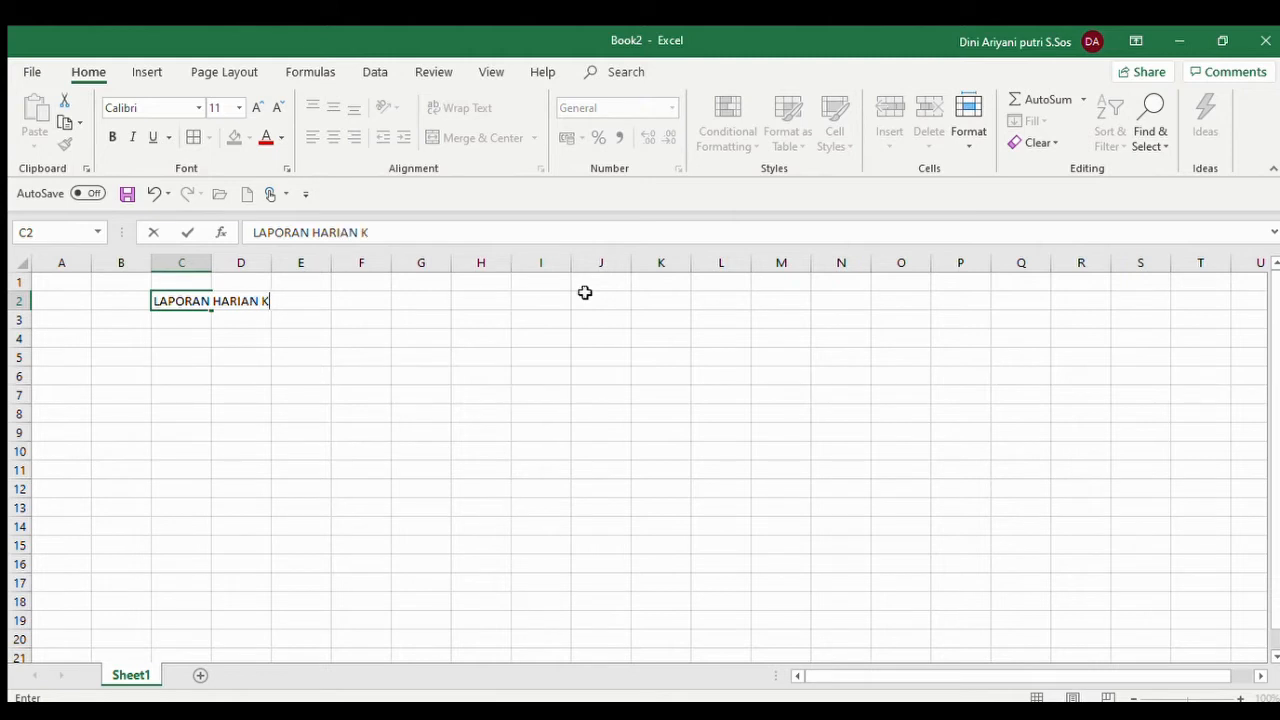
{"action": "type", "text": "AS"}
{"action": "key", "text": "Return"}
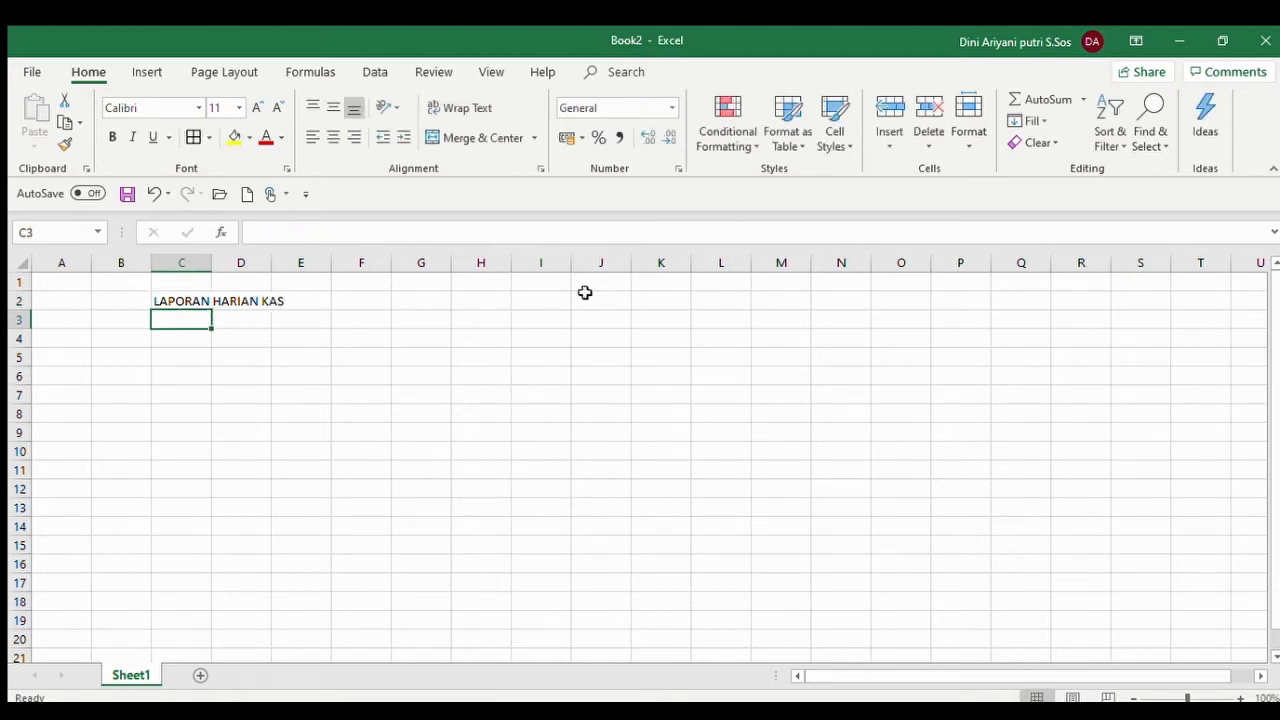
{"action": "type", "text": "TOKO "}
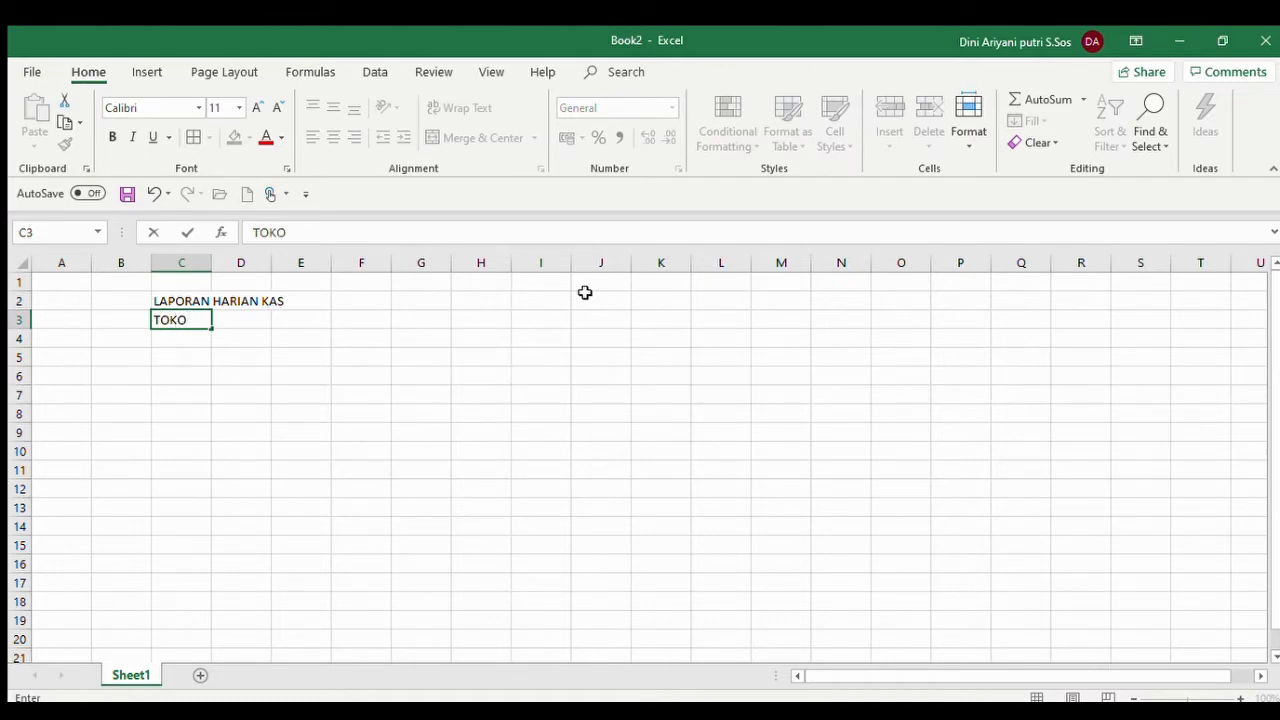
{"action": "type", "text": "JAYA ABADI"}
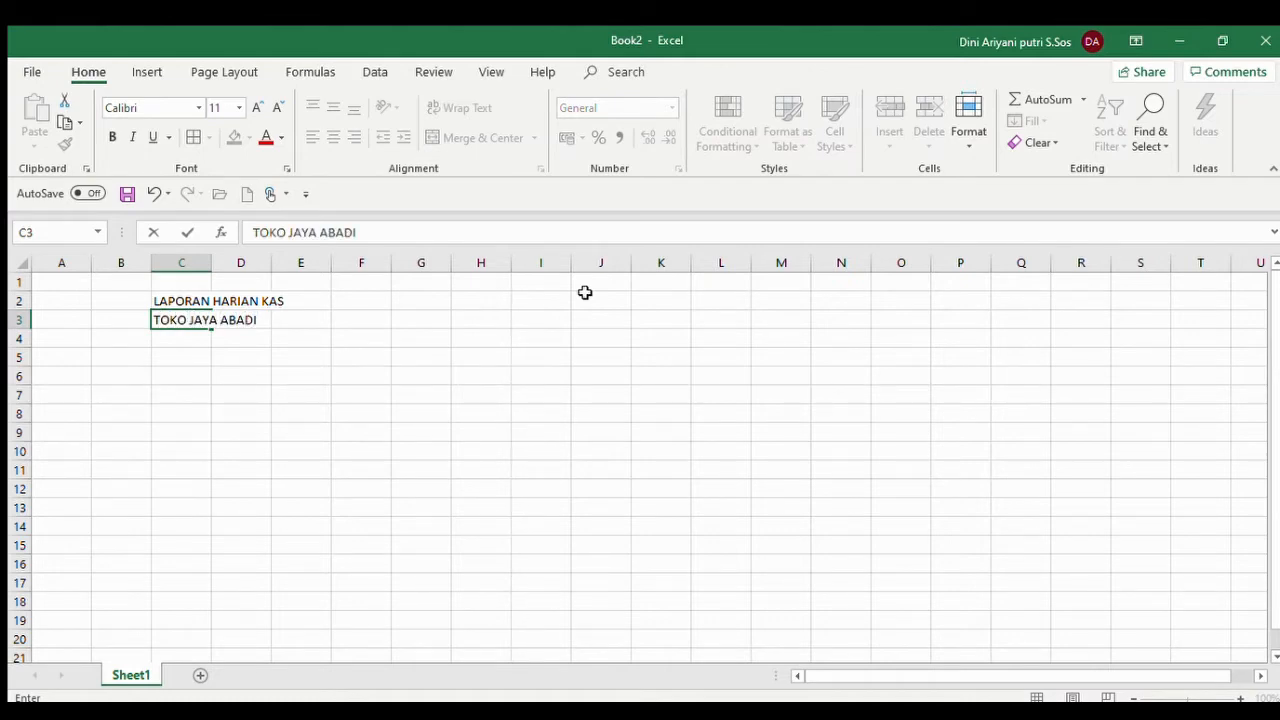
{"action": "key", "text": "Return"}
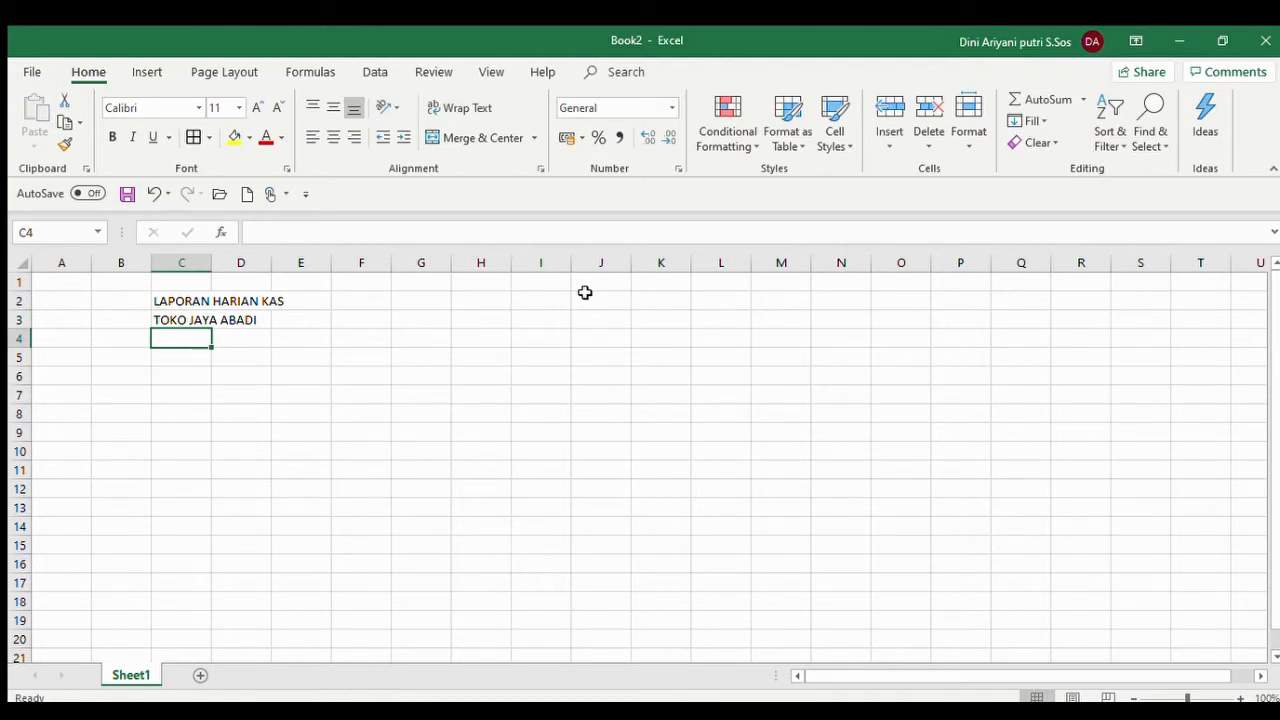
Enter the period line PERIODE BULAN JUNI 2020 in C4, below the store name
{"action": "type", "text": "PERIODE BU"}
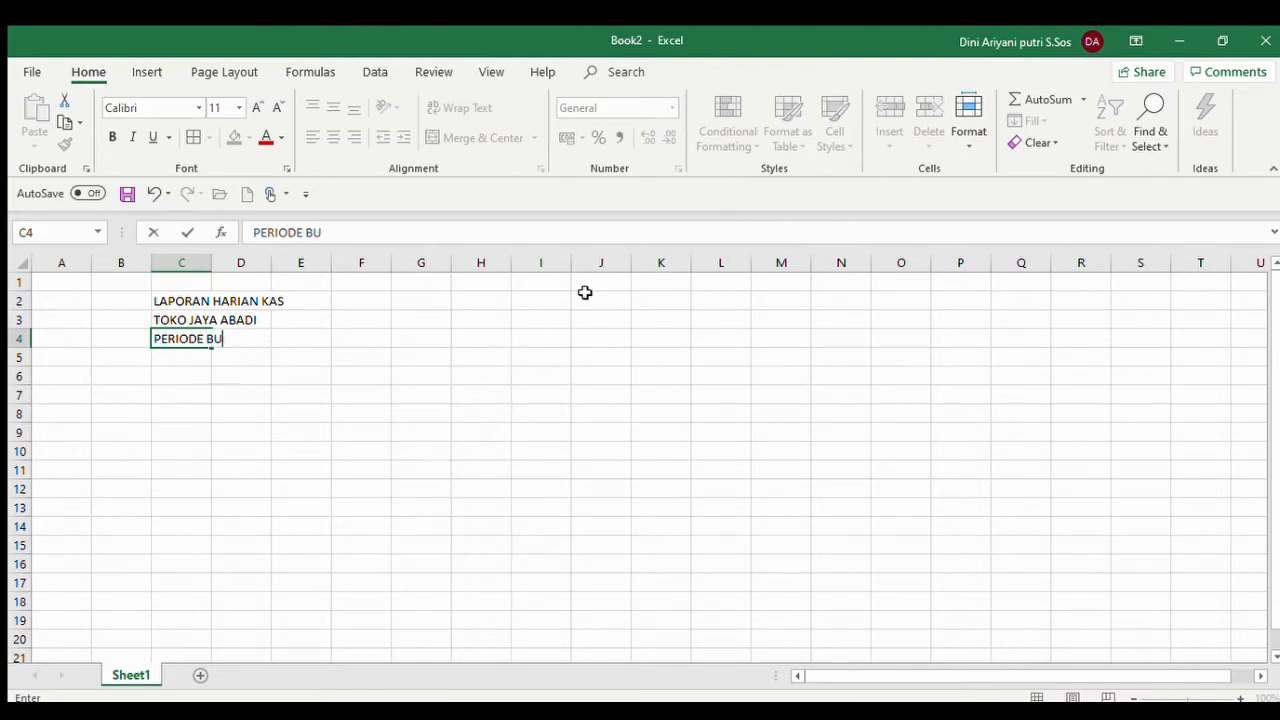
{"action": "type", "text": "LAN JUNI "}
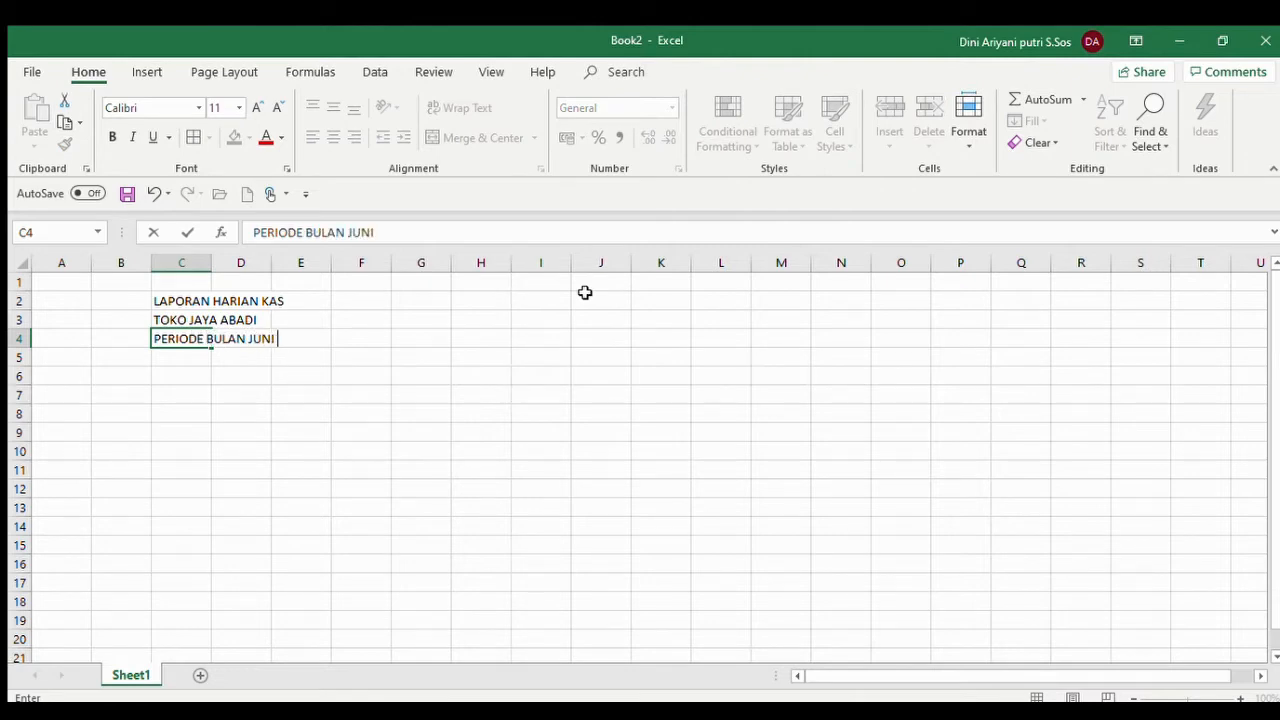
{"action": "type", "text": "2020"}
{"action": "key", "text": "Return"}
{"action": "key", "text": "Up"}
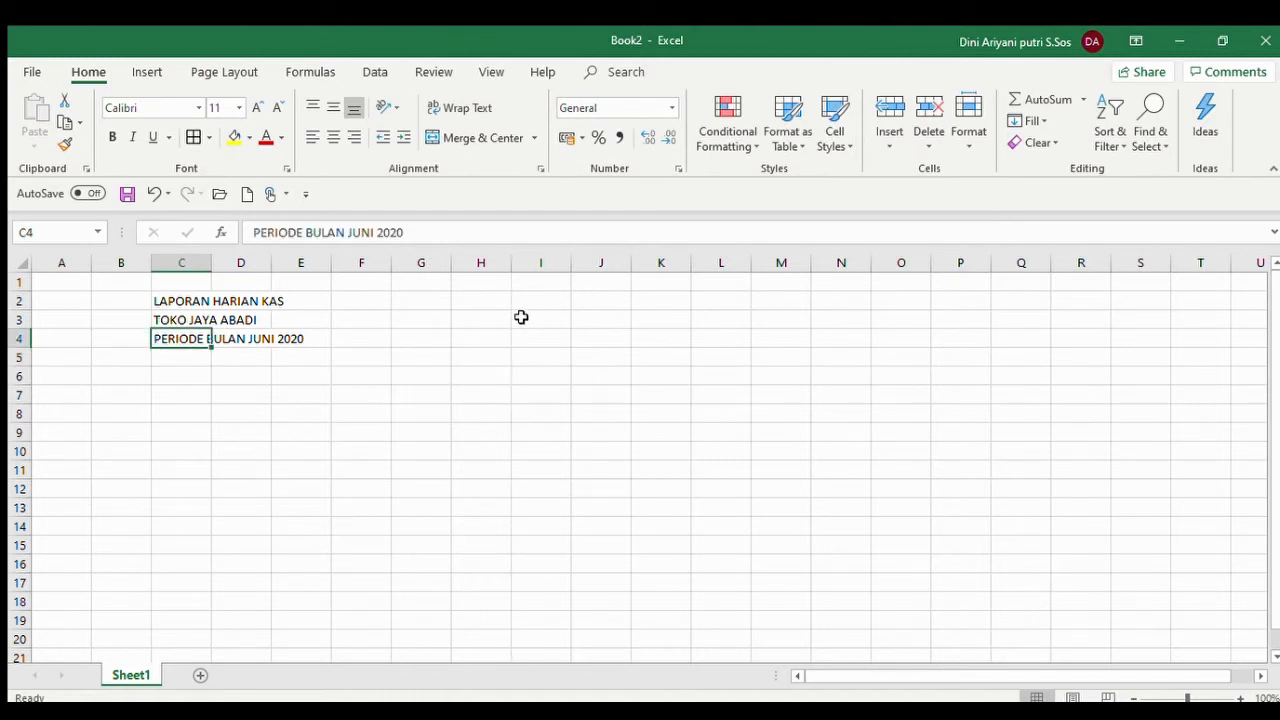
Centre the three title lines in C2:C4 horizontally and make them bold
{"action": "left_click_drag", "start_coordinate": [186, 303], "coordinate": [186, 334]}
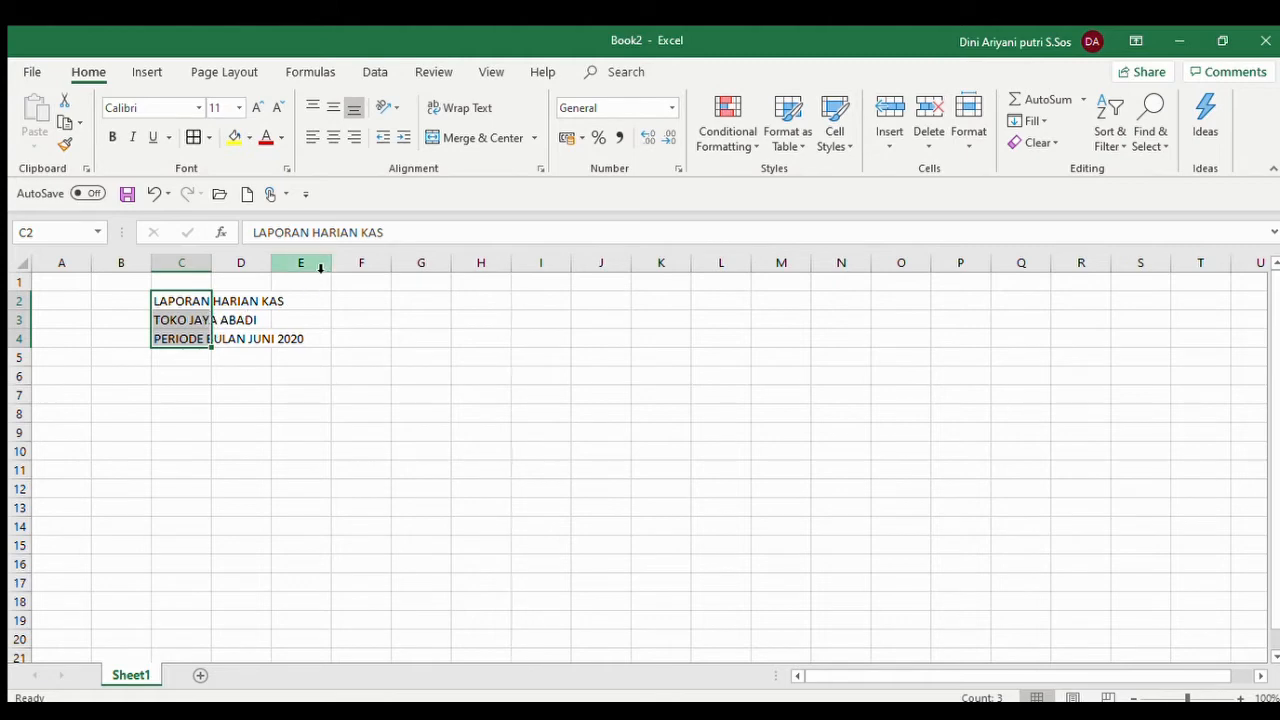
{"action": "left_click", "coordinate": [334, 139]}
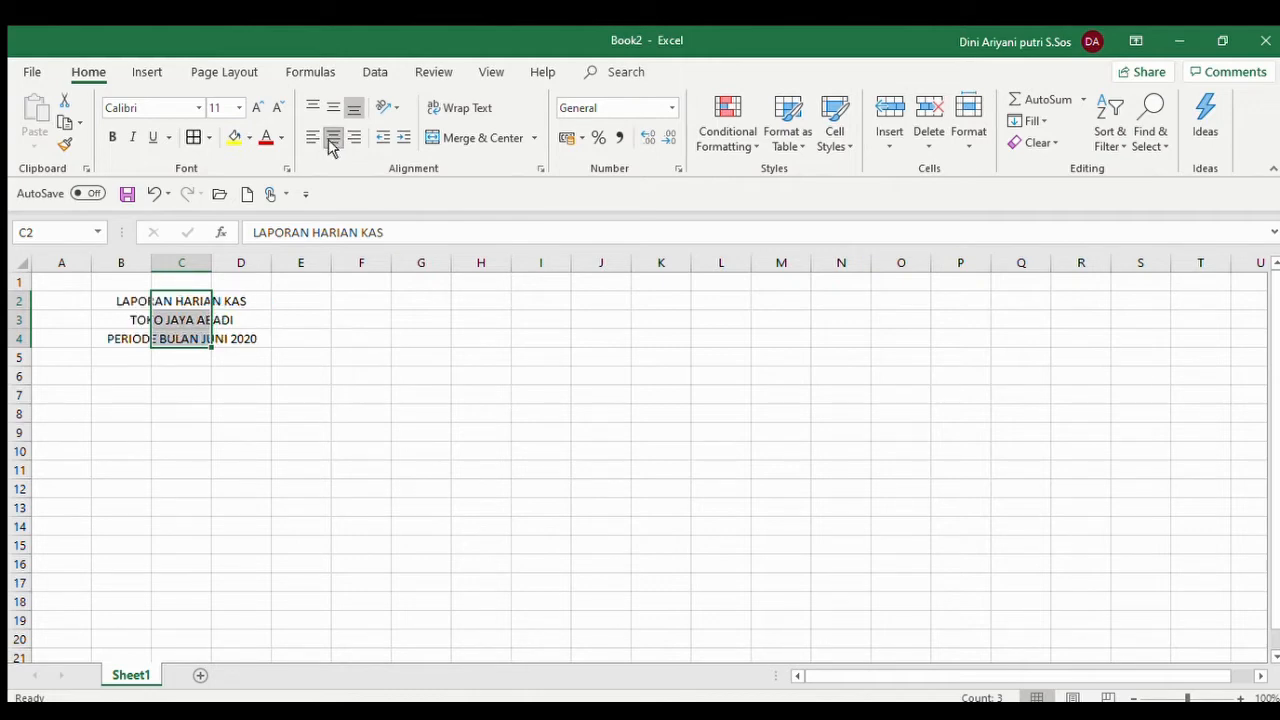
{"action": "left_click", "coordinate": [115, 143]}
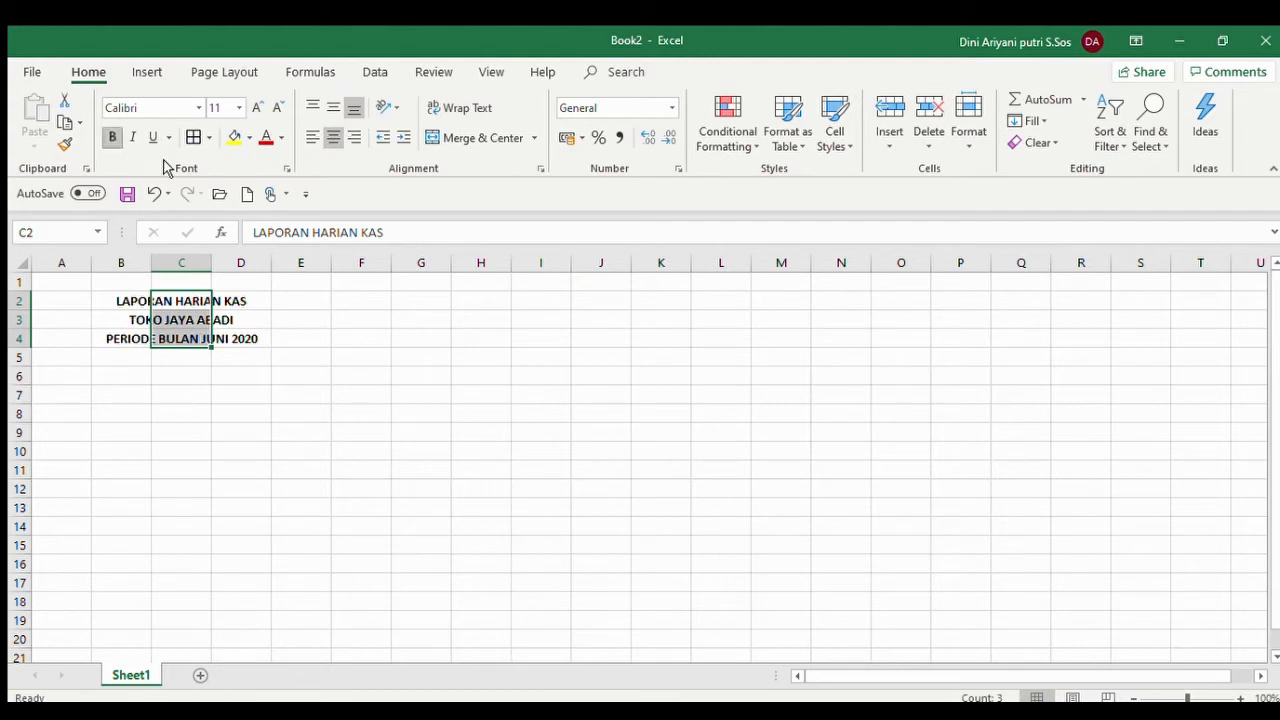
{"action": "left_click", "coordinate": [240, 380]}
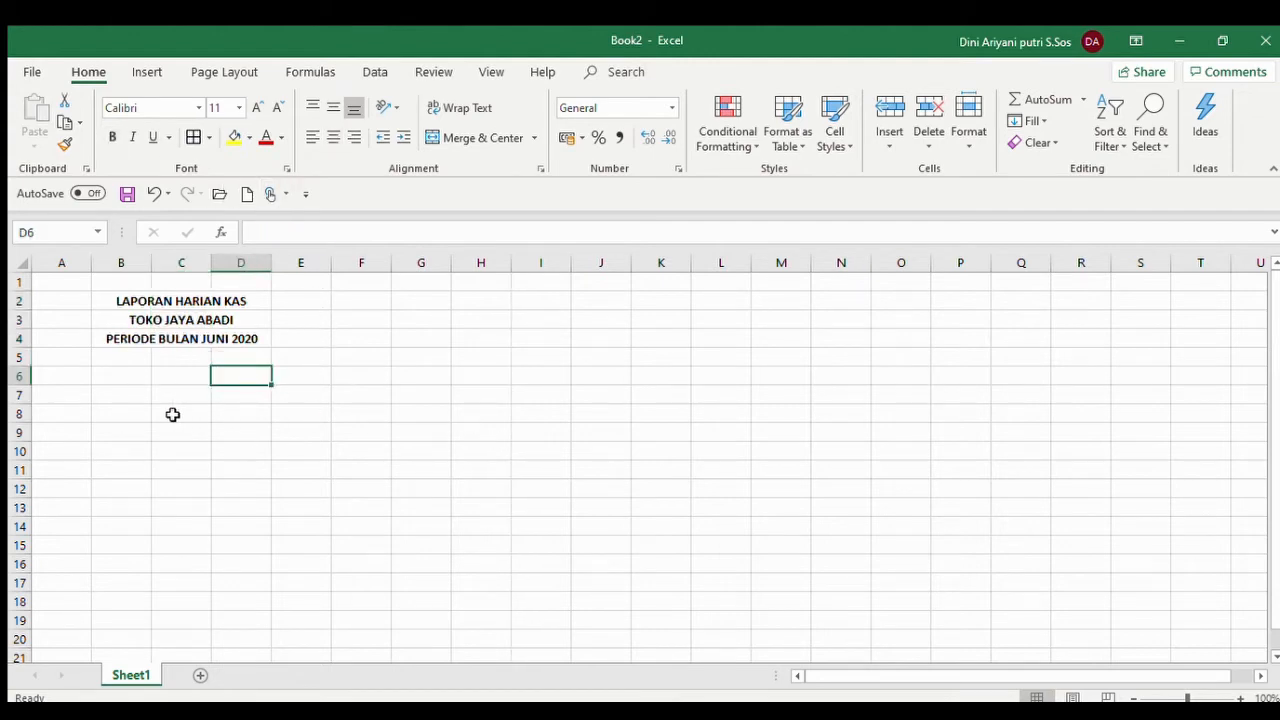
Enter the column headings TANGGAL in A6 and KETERANGAN in B6
{"action": "left_click", "coordinate": [70, 377]}
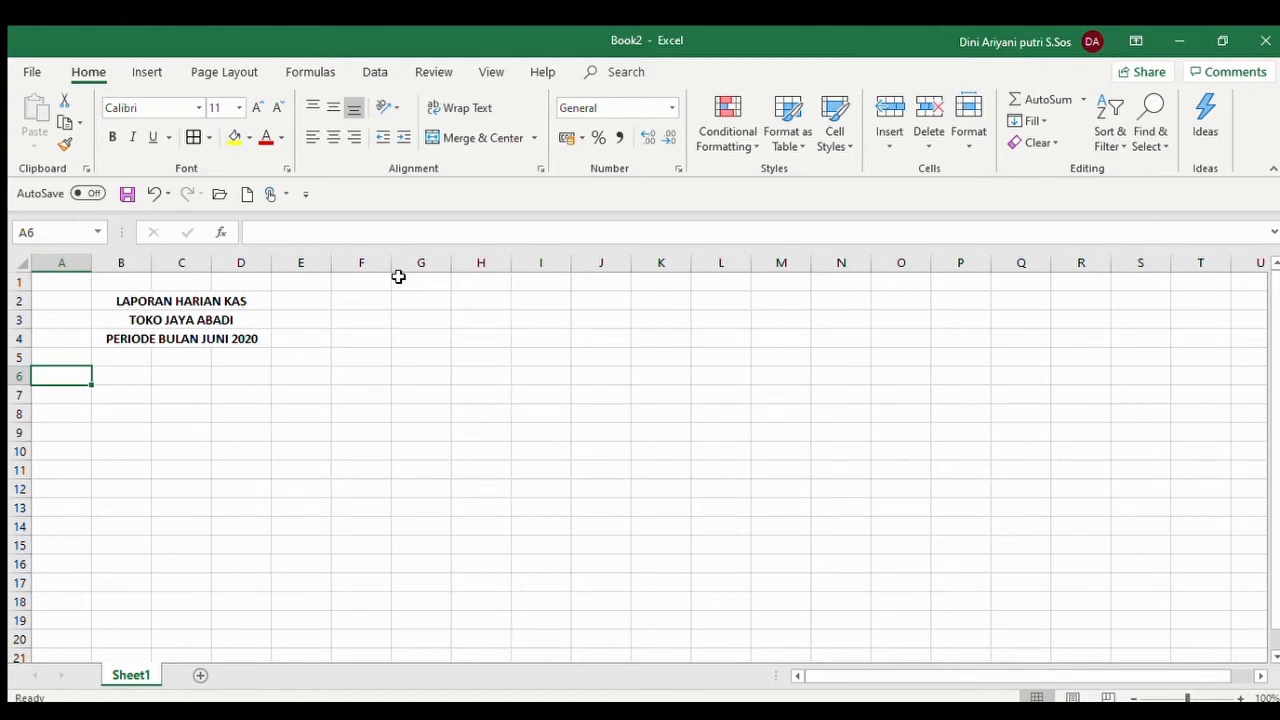
{"action": "type", "text": "TANGGAL"}
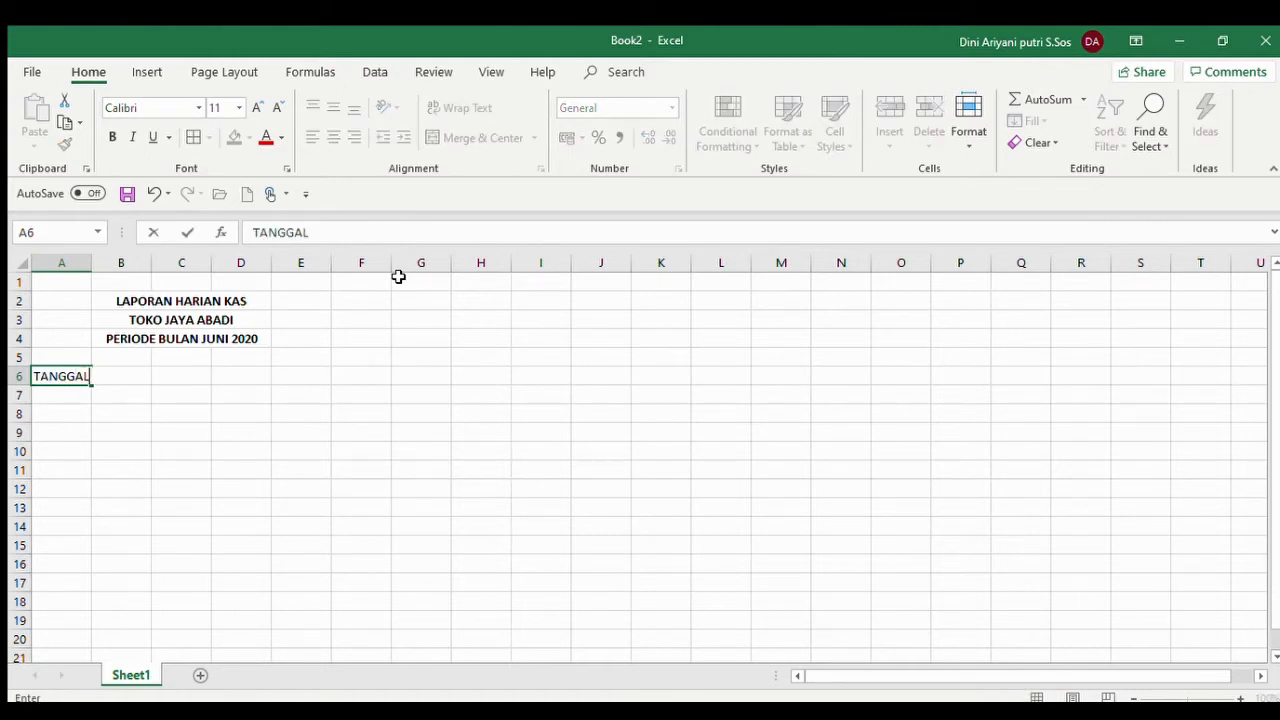
{"action": "key", "text": "Return"}
{"action": "key", "text": "Up"}
{"action": "key", "text": "Right"}
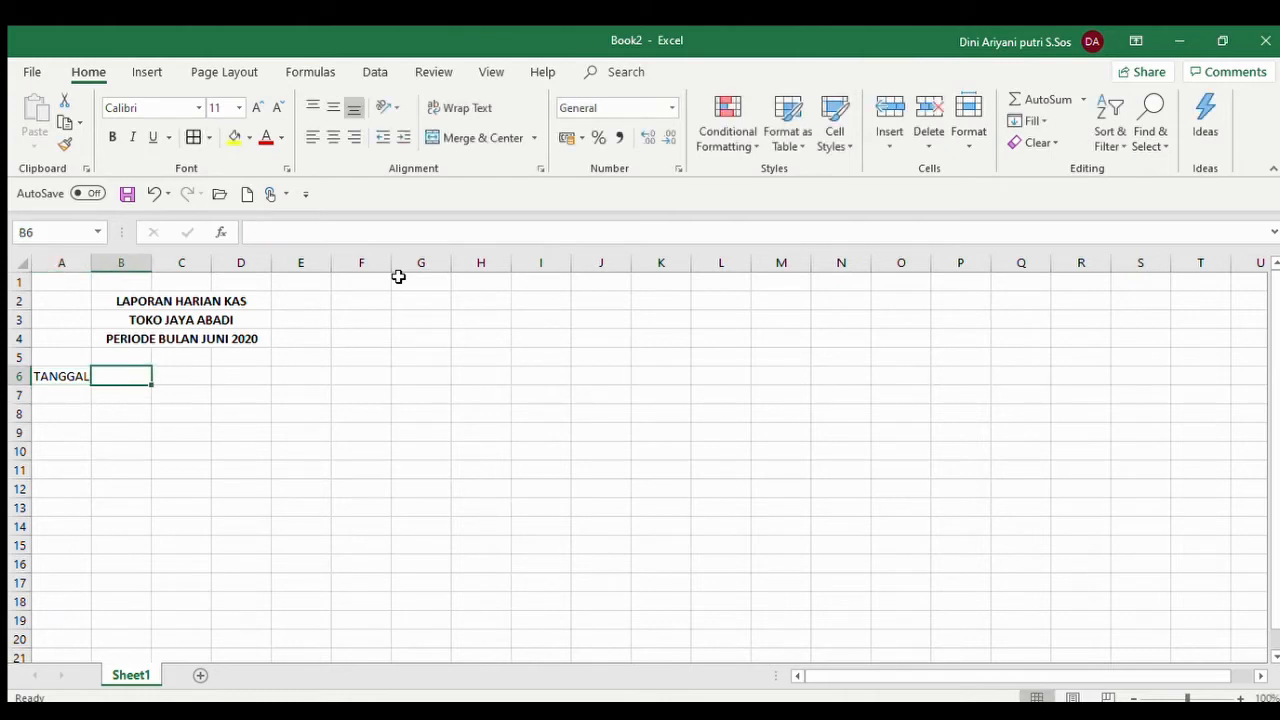
{"action": "type", "text": "KETERANGA"}
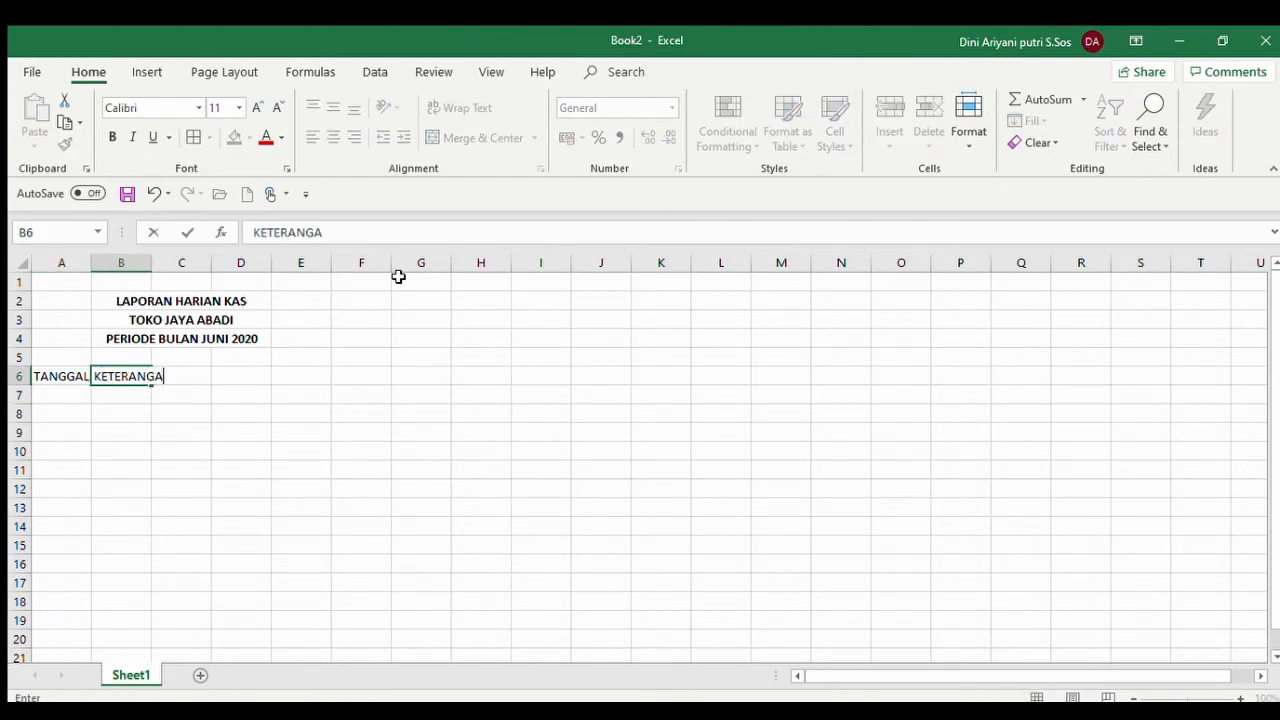
{"action": "type", "text": "N"}
{"action": "key", "text": "Return"}
{"action": "key", "text": "Up"}
Complete the heading row with DEBET in C6, KREDIT in D6 and SALDO in E6
{"action": "key", "text": "Right"}
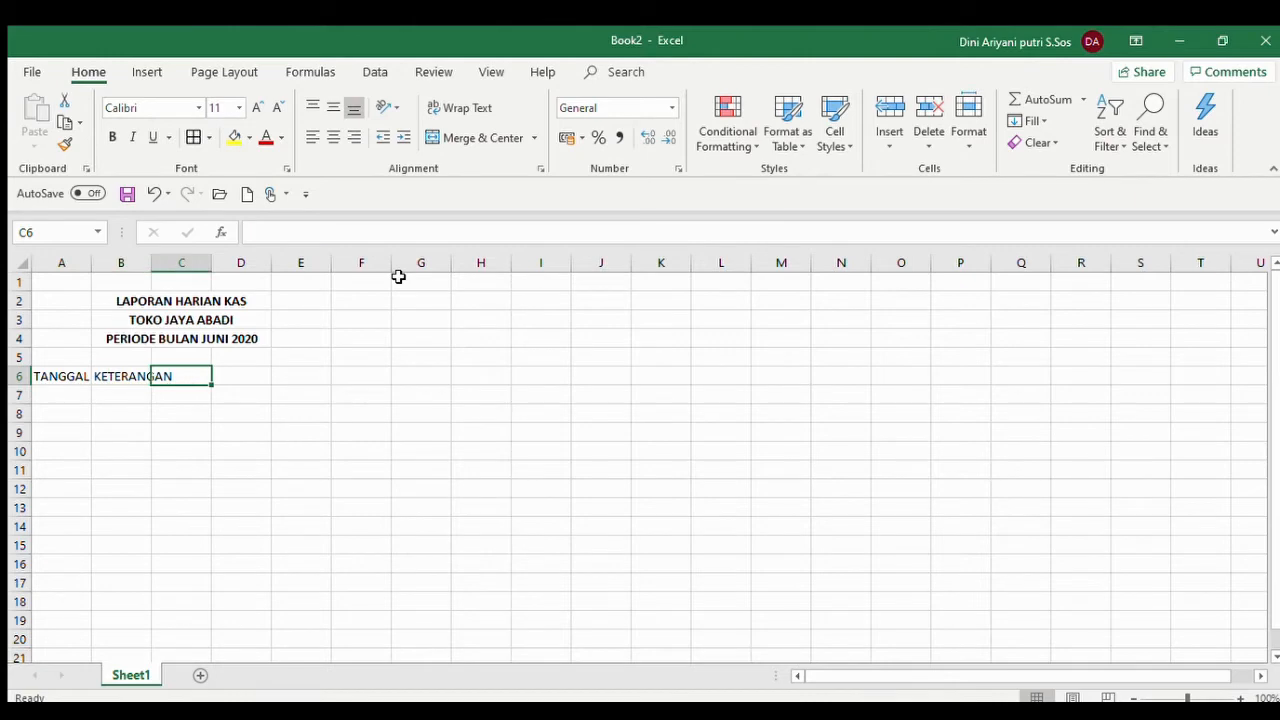
{"action": "type", "text": "DEBET"}
{"action": "key", "text": "Return"}
{"action": "key", "text": "Up"}
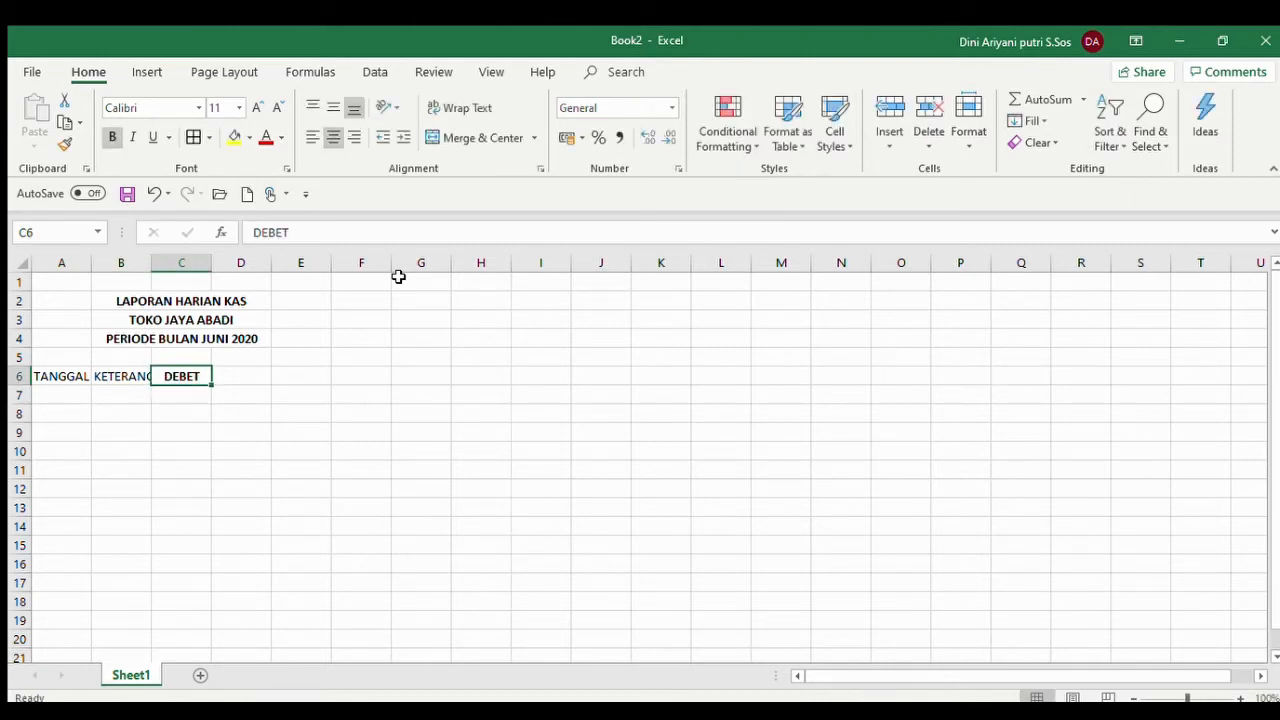
{"action": "key", "text": "Right"}
{"action": "type", "text": "KREDIT"}
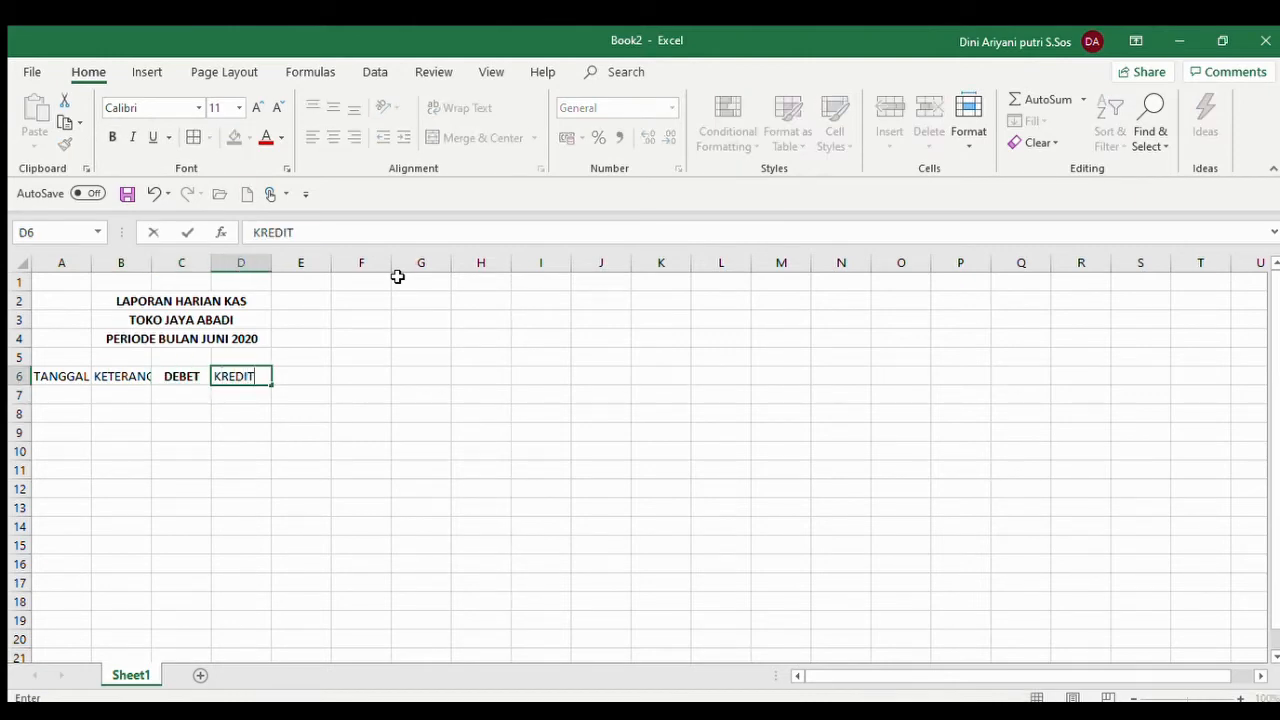
{"action": "key", "text": "Return"}
{"action": "key", "text": "Up"}
{"action": "key", "text": "Right"}
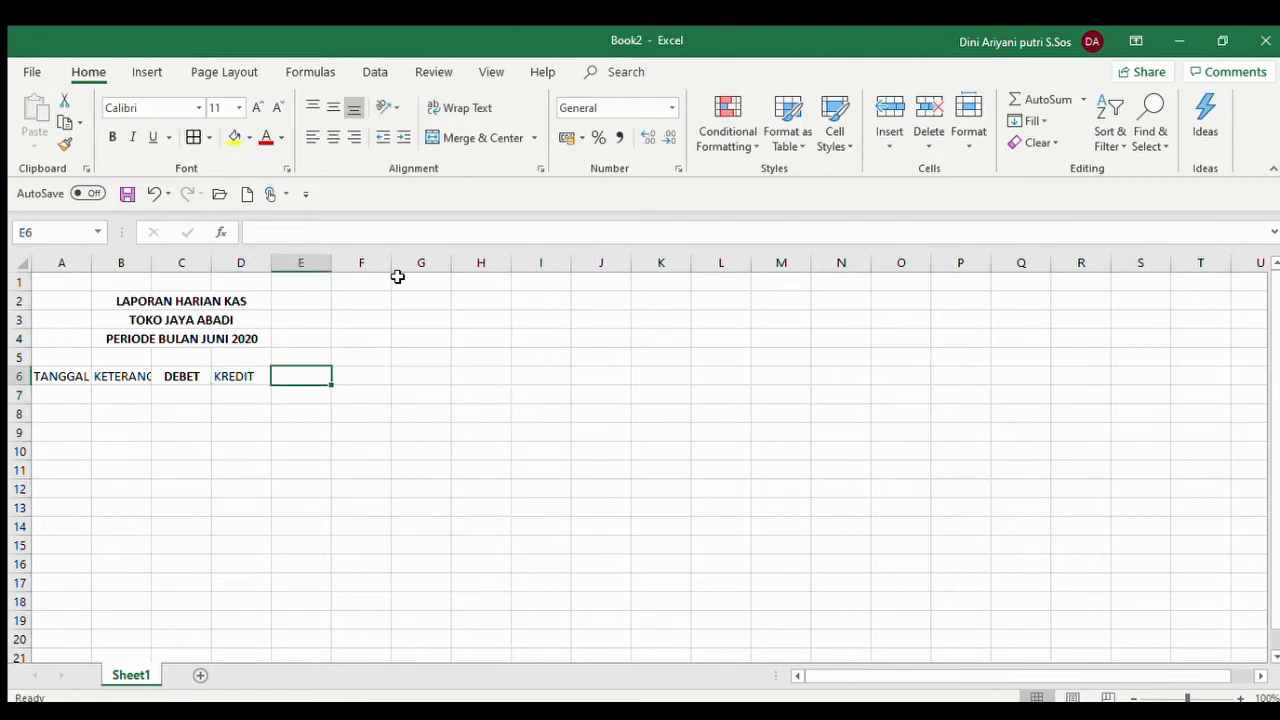
{"action": "type", "text": "SALDO"}
{"action": "key", "text": "Return"}
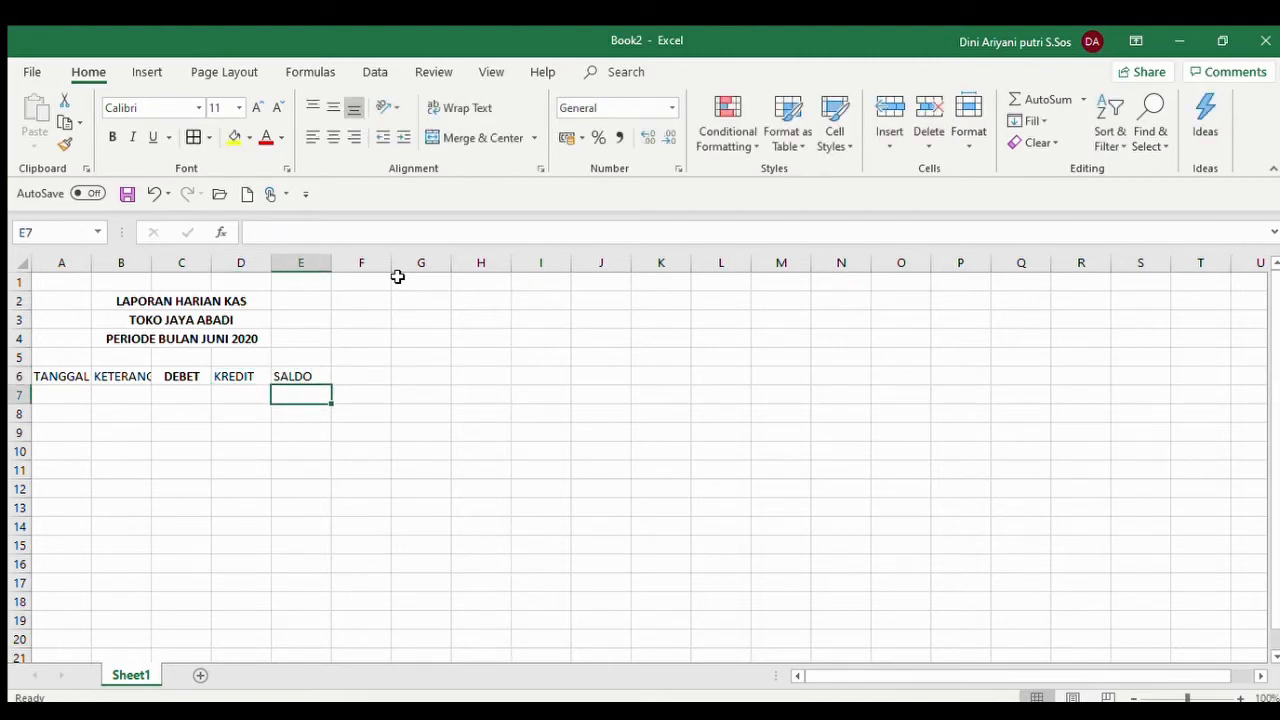
Widen columns A to E, giving the KETERANGAN column by far the most room
{"action": "key", "text": "Up"}
{"action": "key", "text": "Left"}
{"action": "key", "text": "Left"}
{"action": "key", "text": "Left"}
{"action": "key", "text": "Left"}
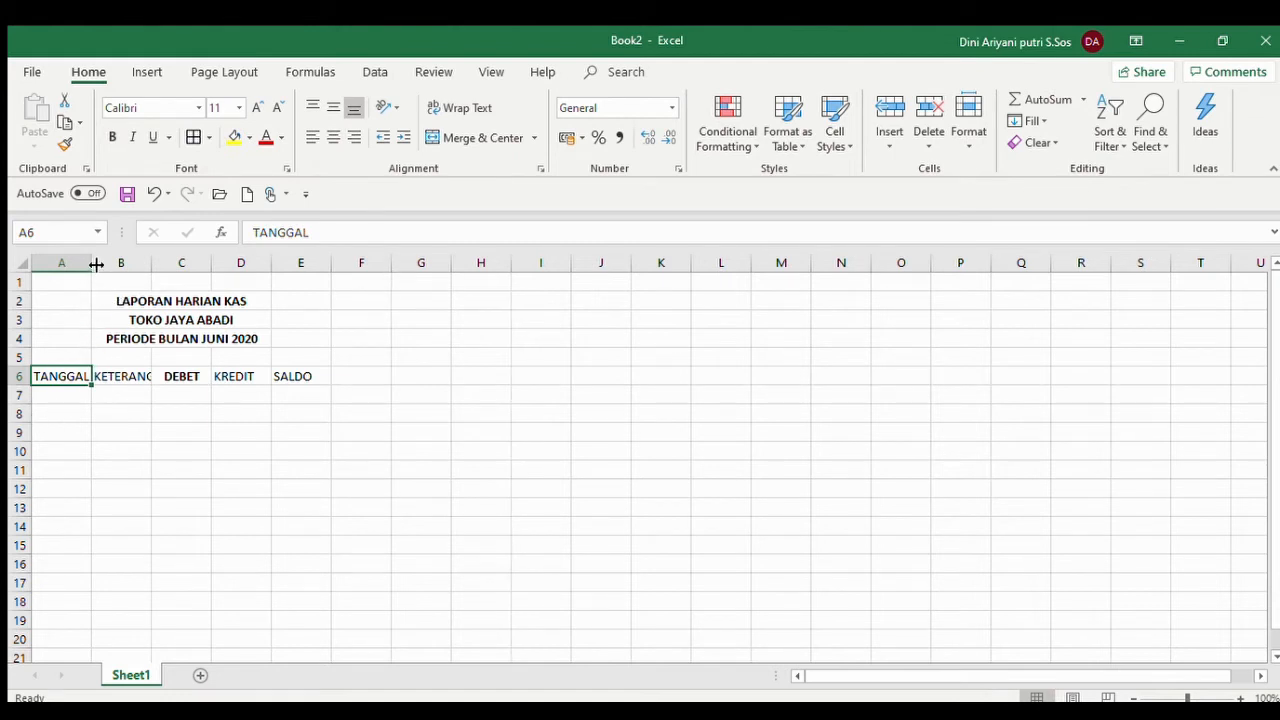
{"action": "left_click_drag", "start_coordinate": [93, 263], "coordinate": [624, 266]}
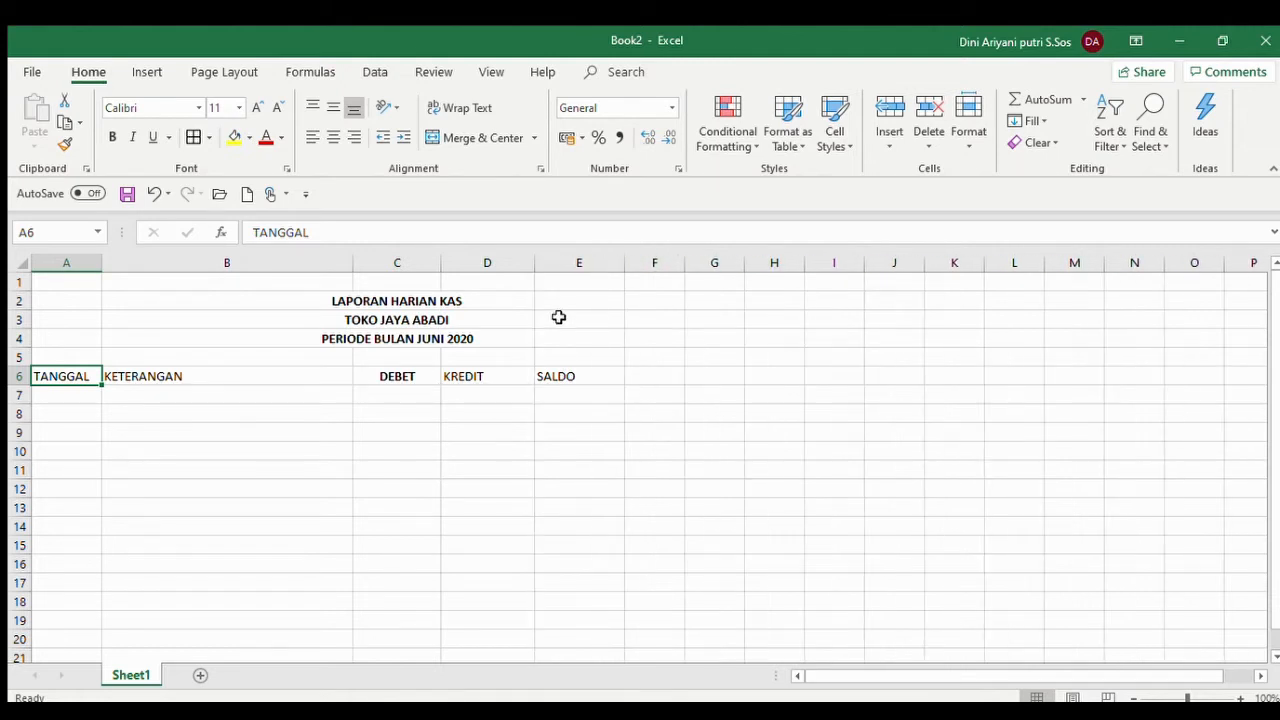
Centre the column headings in A6:E6 horizontally
{"action": "left_click_drag", "start_coordinate": [54, 371], "coordinate": [557, 375]}
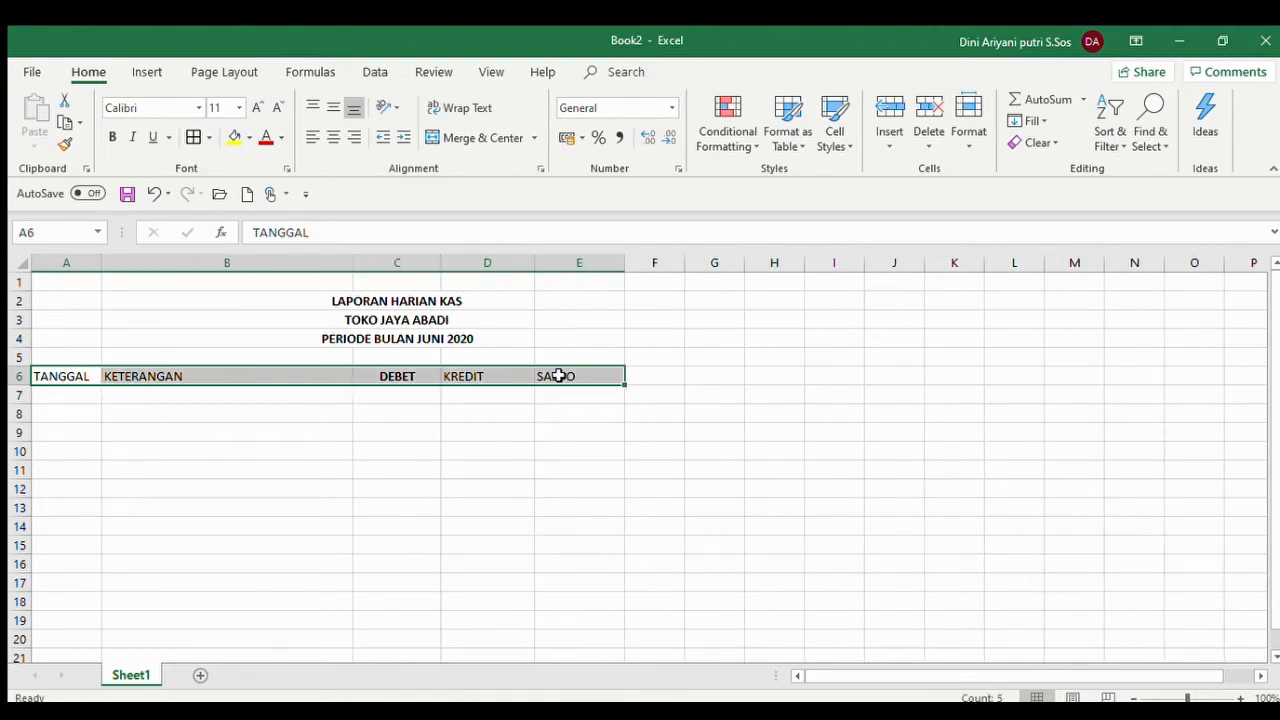
{"action": "left_click", "coordinate": [337, 145]}
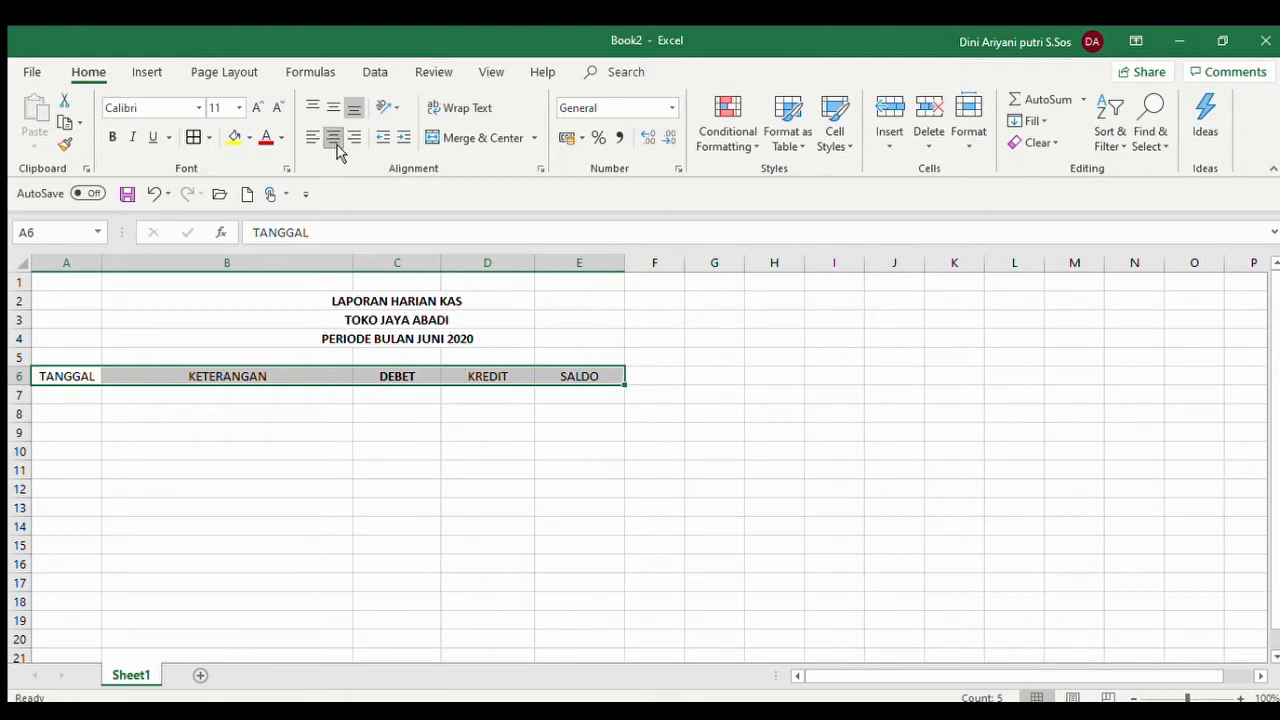
{"action": "left_click", "coordinate": [636, 445]}
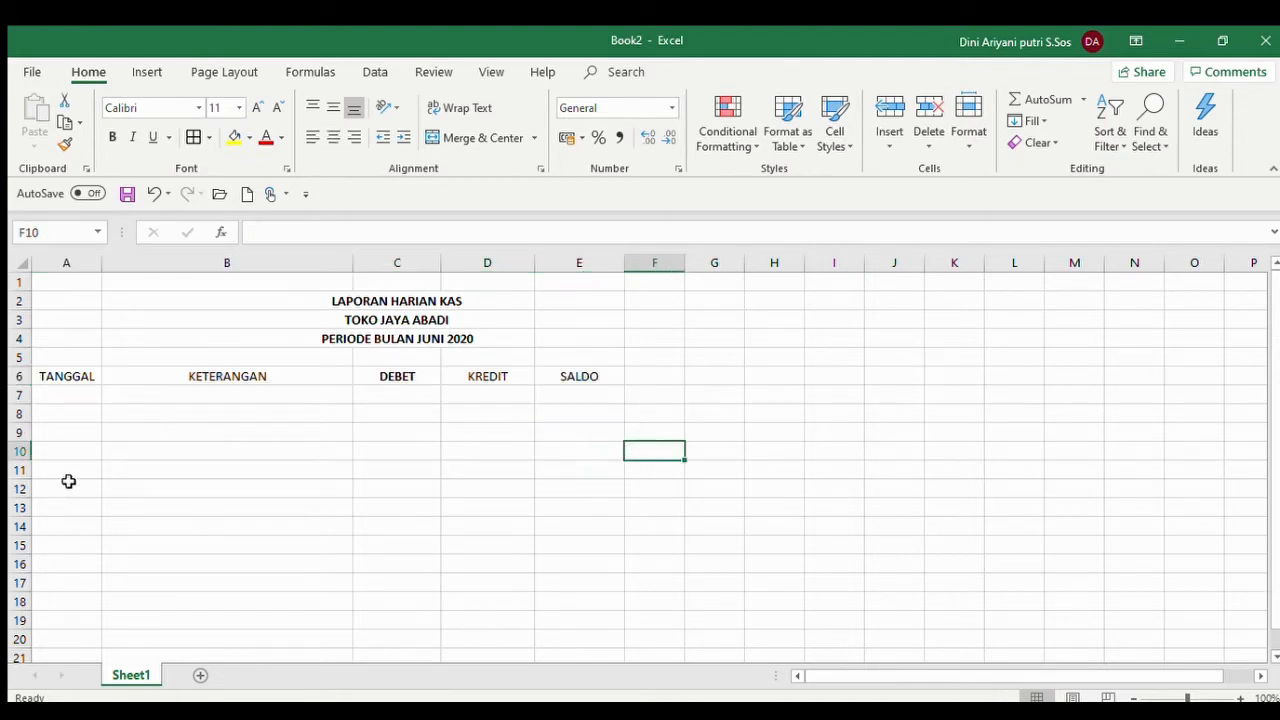
Apply all borders to the table range A6:E17
{"action": "left_click_drag", "start_coordinate": [60, 376], "coordinate": [567, 486]}
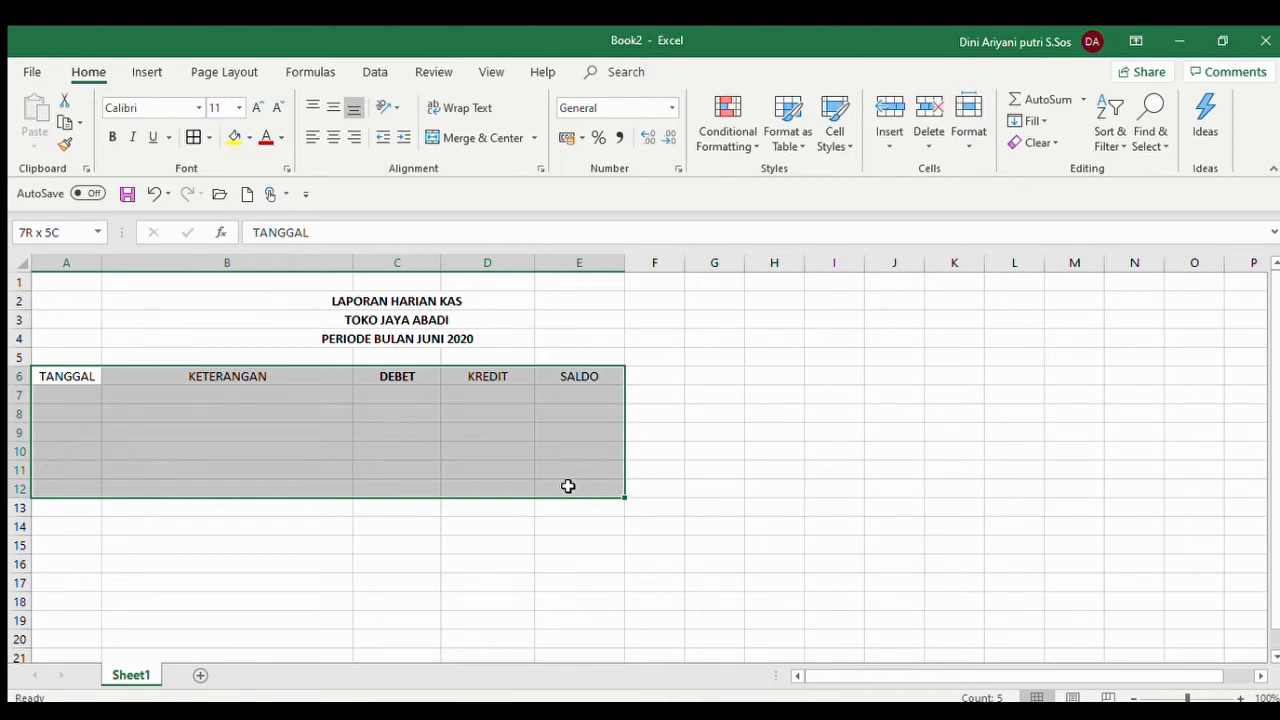
{"action": "left_click_drag", "start_coordinate": [567, 486], "coordinate": [573, 591]}
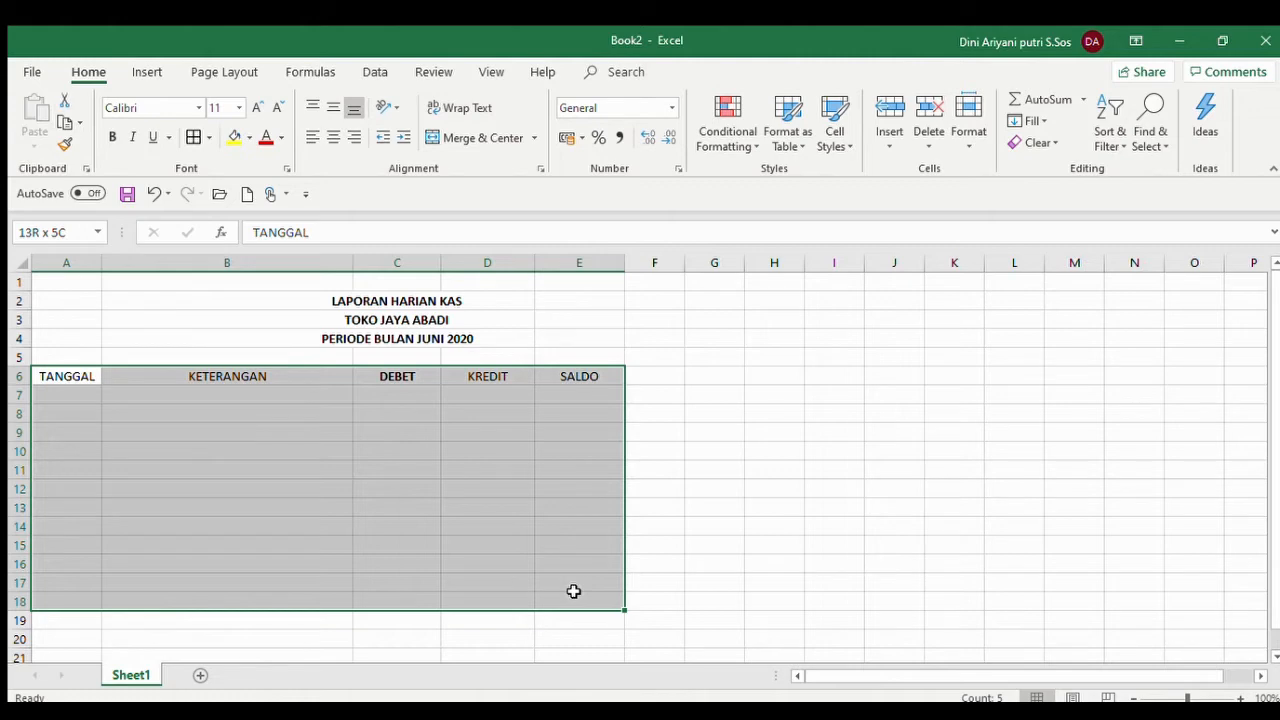
{"action": "left_click_drag", "start_coordinate": [573, 591], "coordinate": [571, 588]}
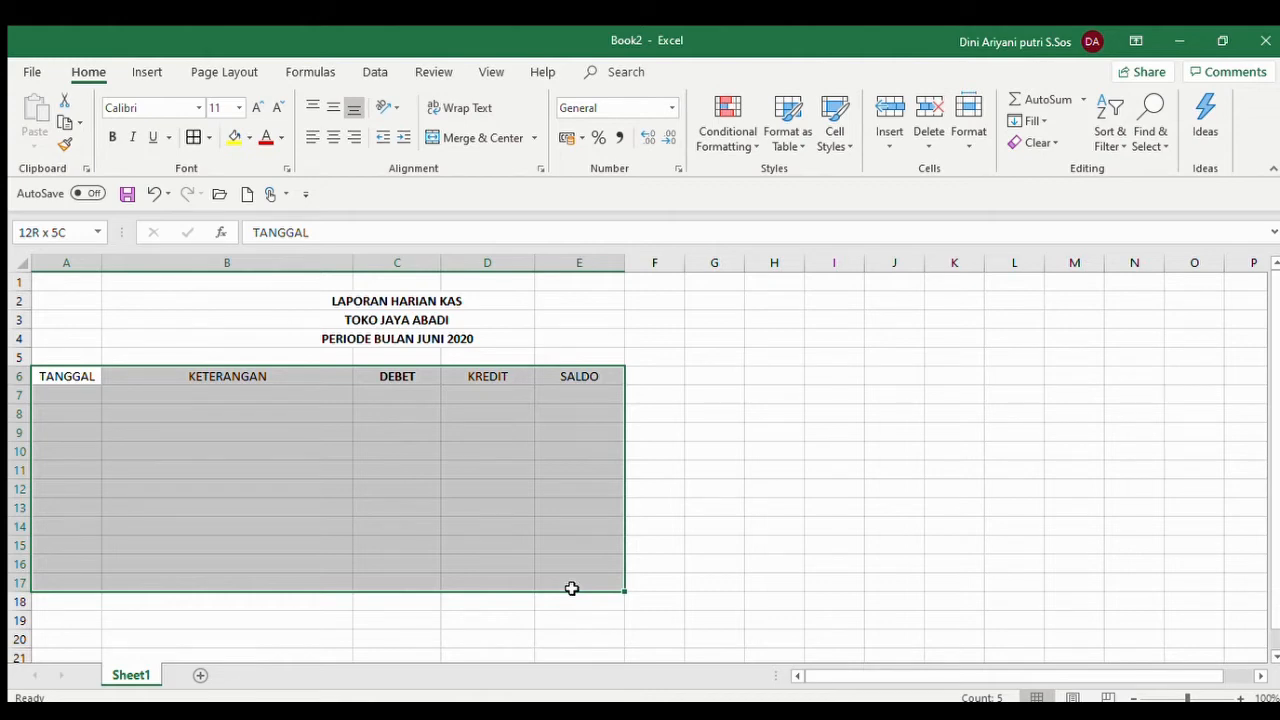
{"action": "left_click_drag", "start_coordinate": [571, 588], "coordinate": [574, 592]}
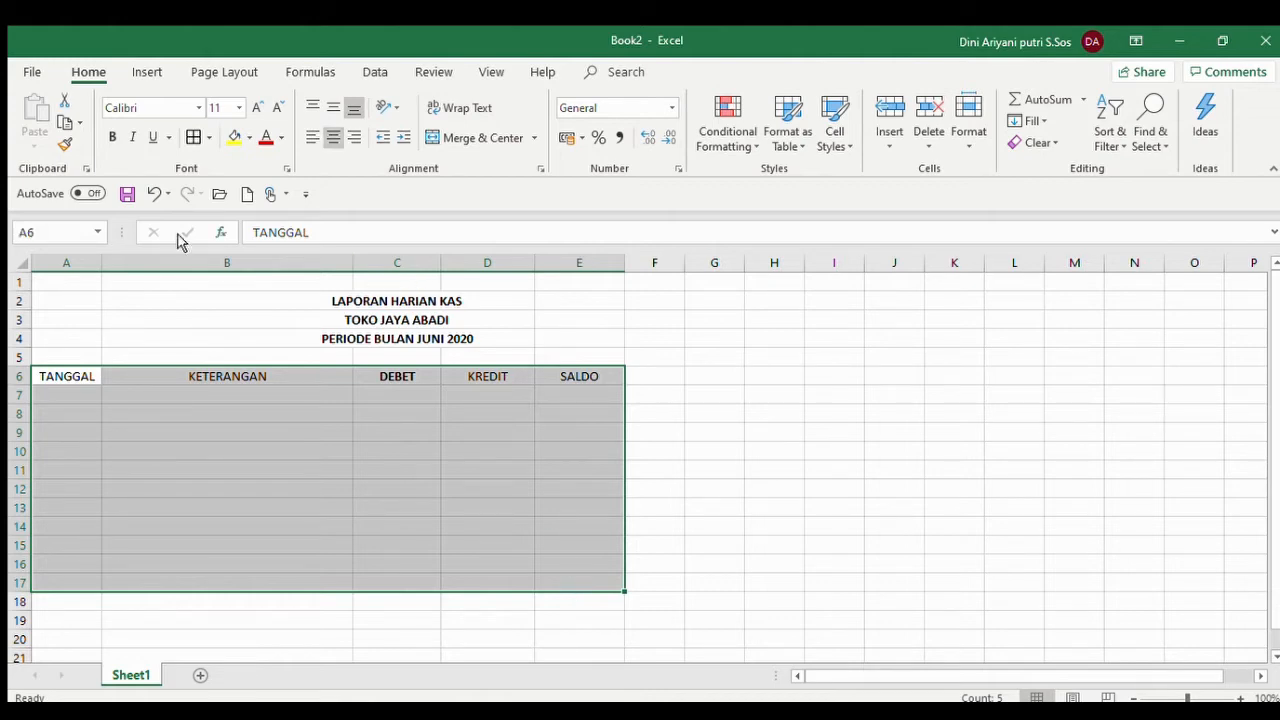
{"action": "left_click", "coordinate": [210, 139]}
{"action": "left_click", "coordinate": [203, 313]}
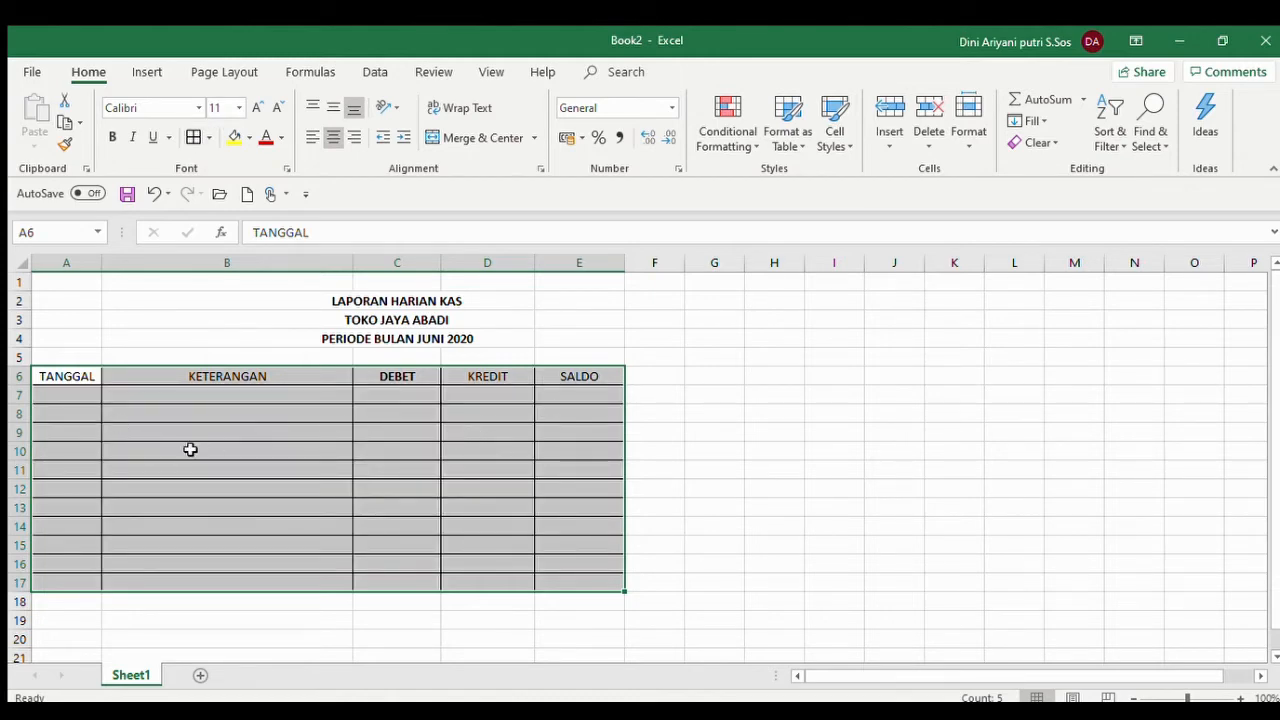
Start the first transaction row with the date 1 JUNI 2020 in A7 and the description MODAL AWAL in B7
{"action": "left_click", "coordinate": [622, 355]}
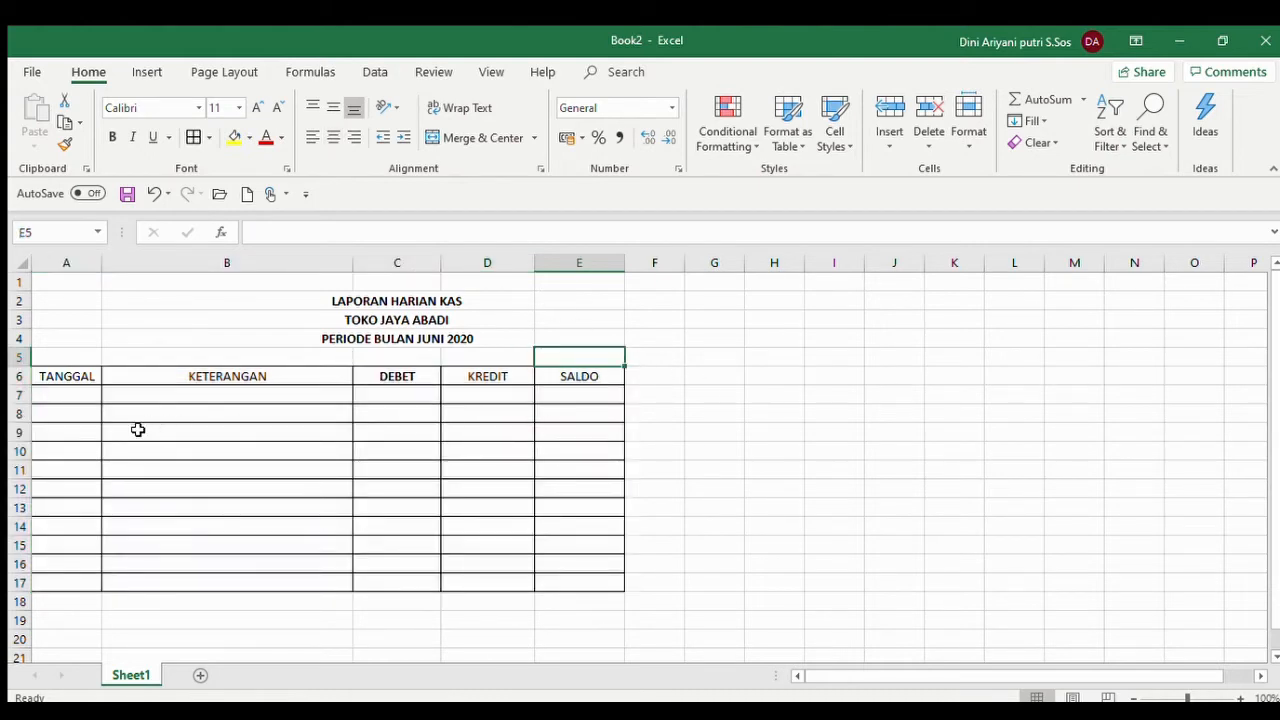
{"action": "left_click", "coordinate": [77, 398]}
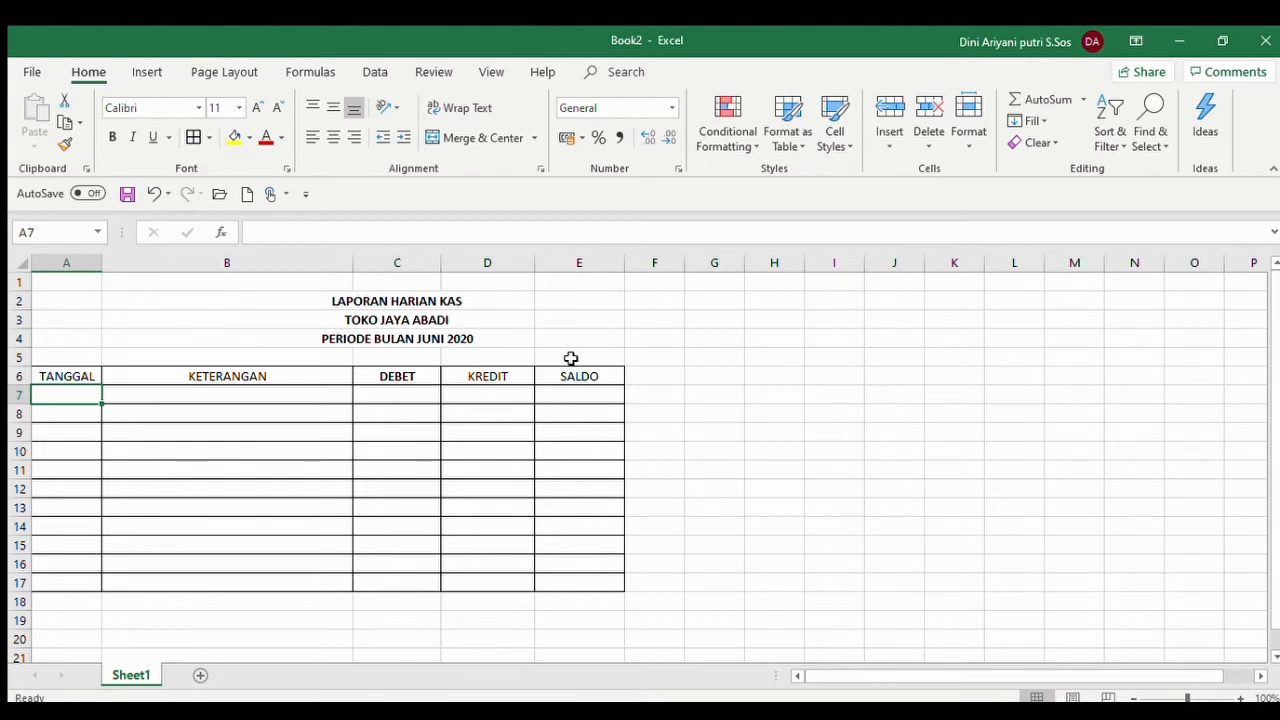
{"action": "type", "text": "1 J"}
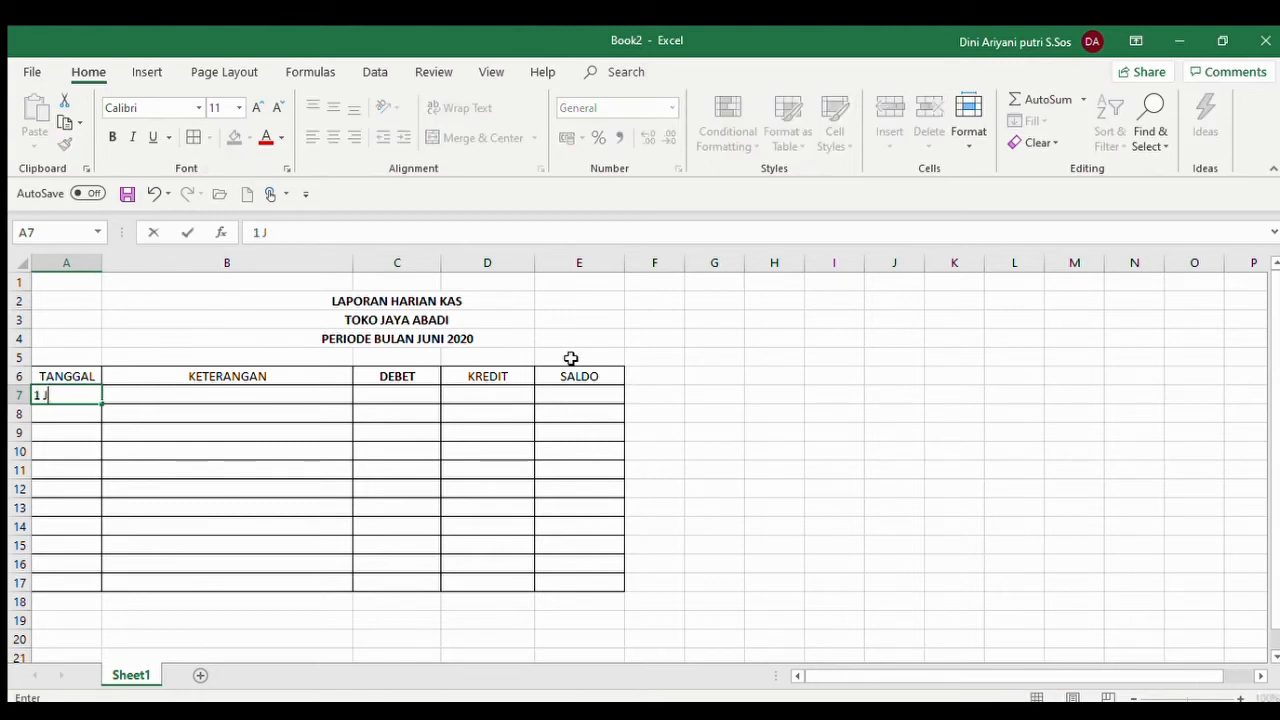
{"action": "type", "text": "UNI 2020"}
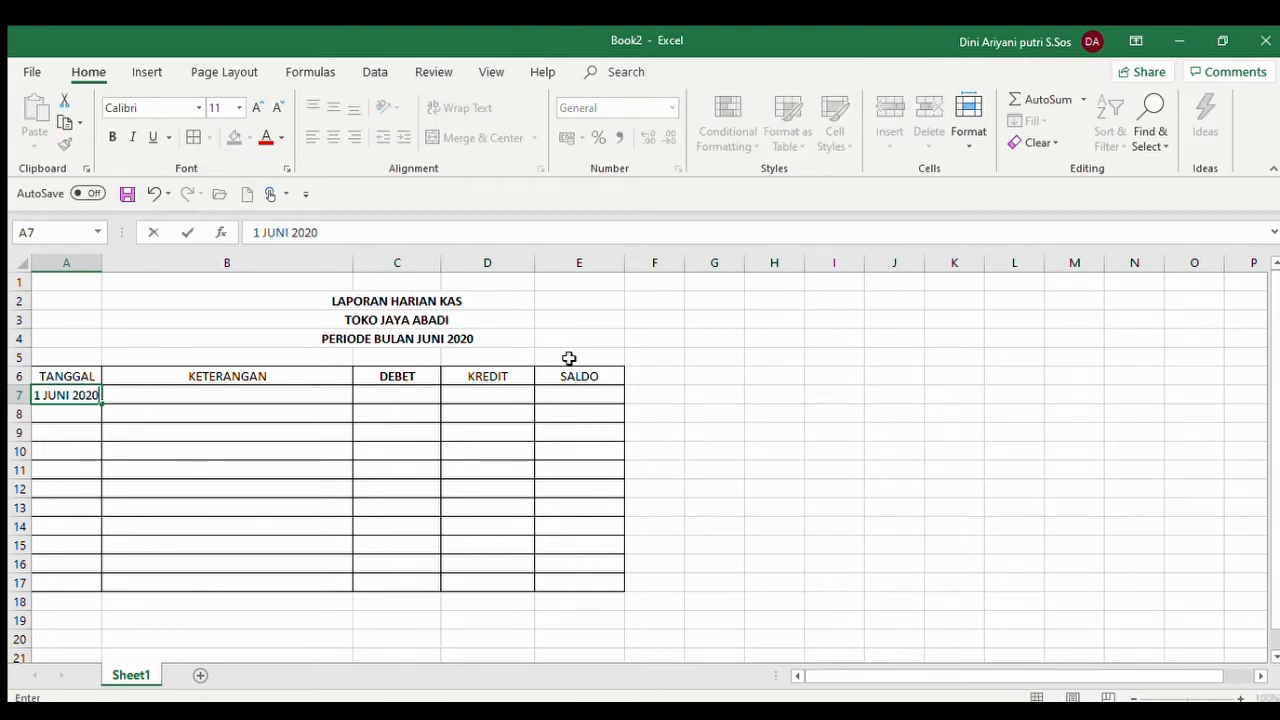
{"action": "key", "text": "Return"}
{"action": "key", "text": "Up"}
{"action": "key", "text": "Right"}
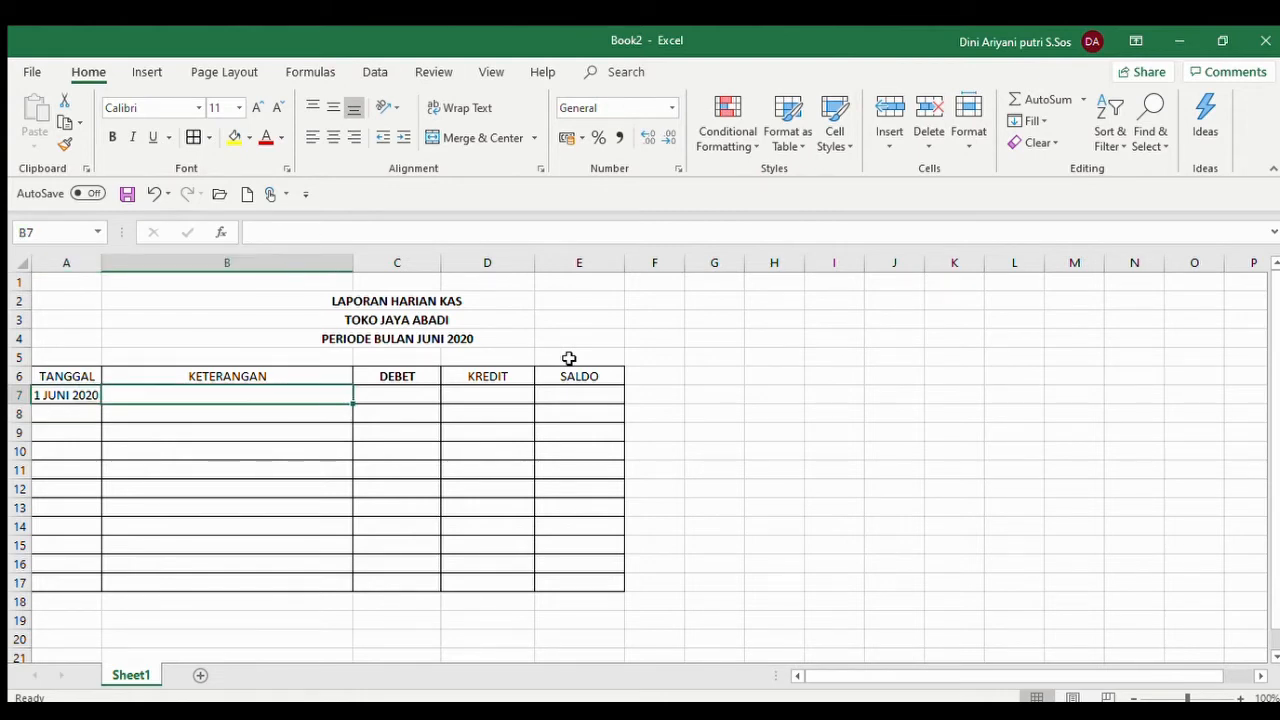
{"action": "type", "text": "MO"}
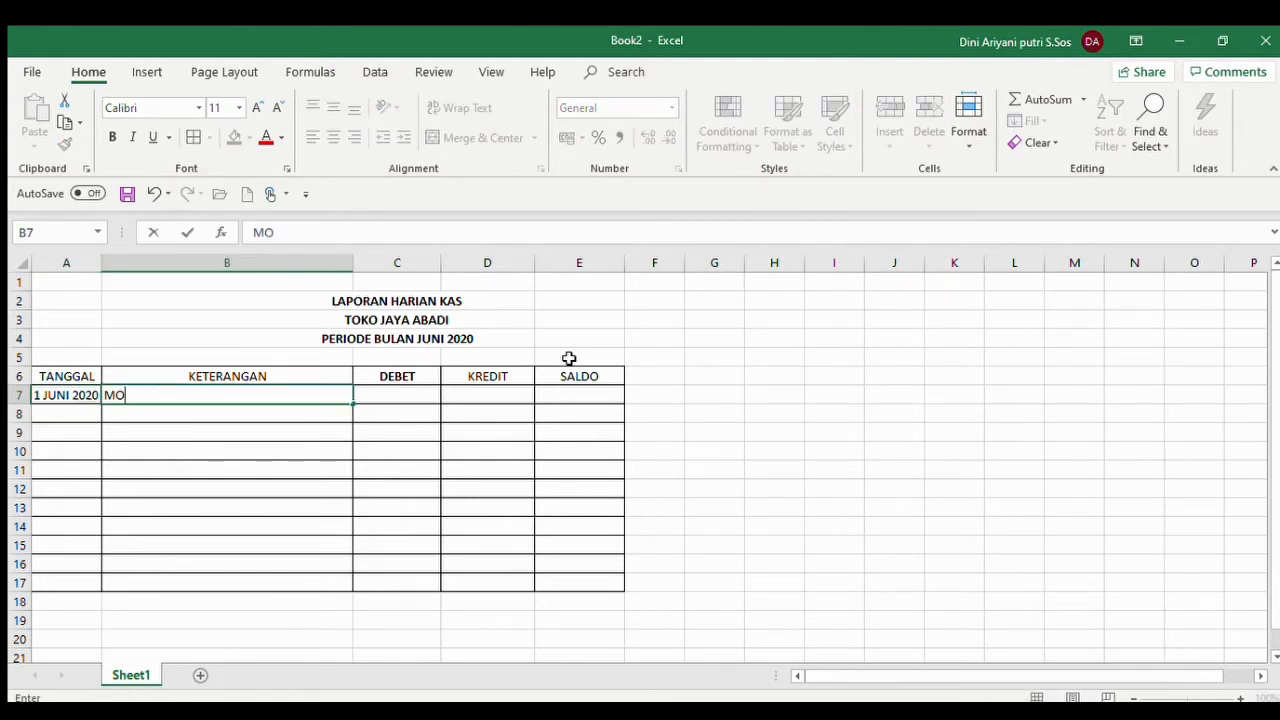
{"action": "type", "text": "DAL AWAL"}
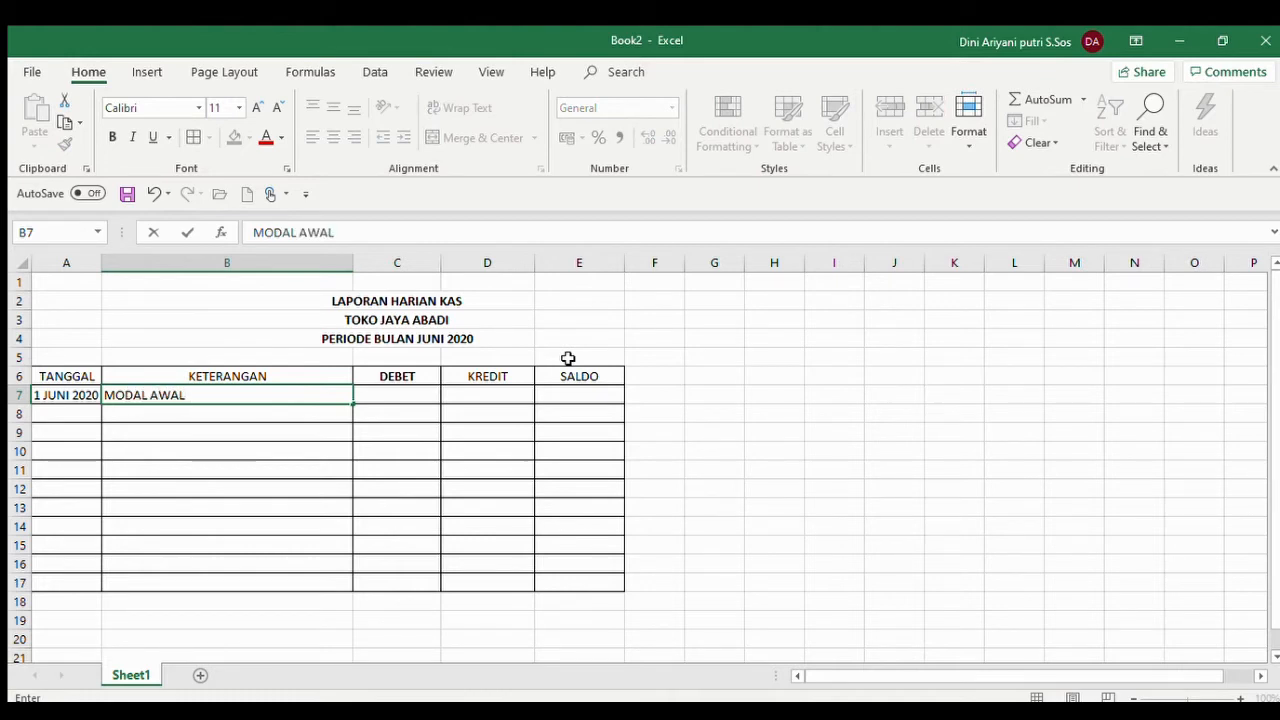
{"action": "key", "text": "Return"}
{"action": "key", "text": "Up"}
Enter a debit of 5000000 in C7 and a credit of 0 in D7 for the opening capital
{"action": "key", "text": "Right"}
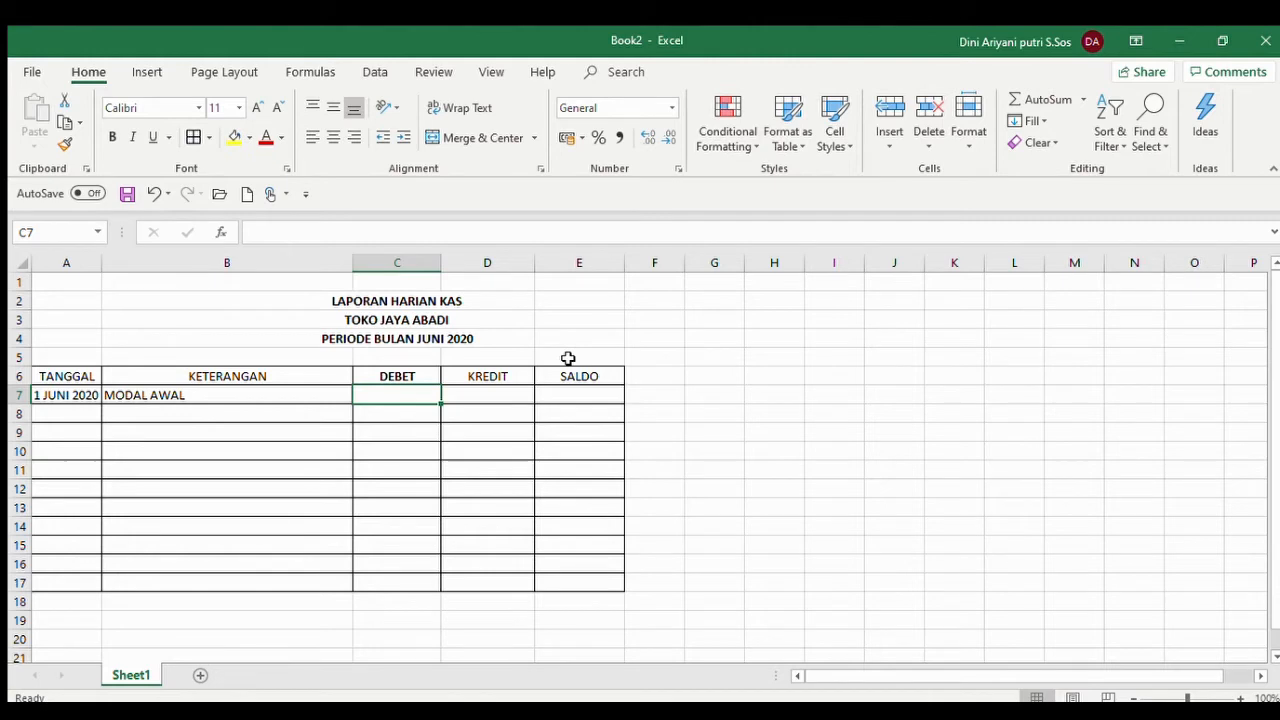
{"action": "type", "text": "50000"}
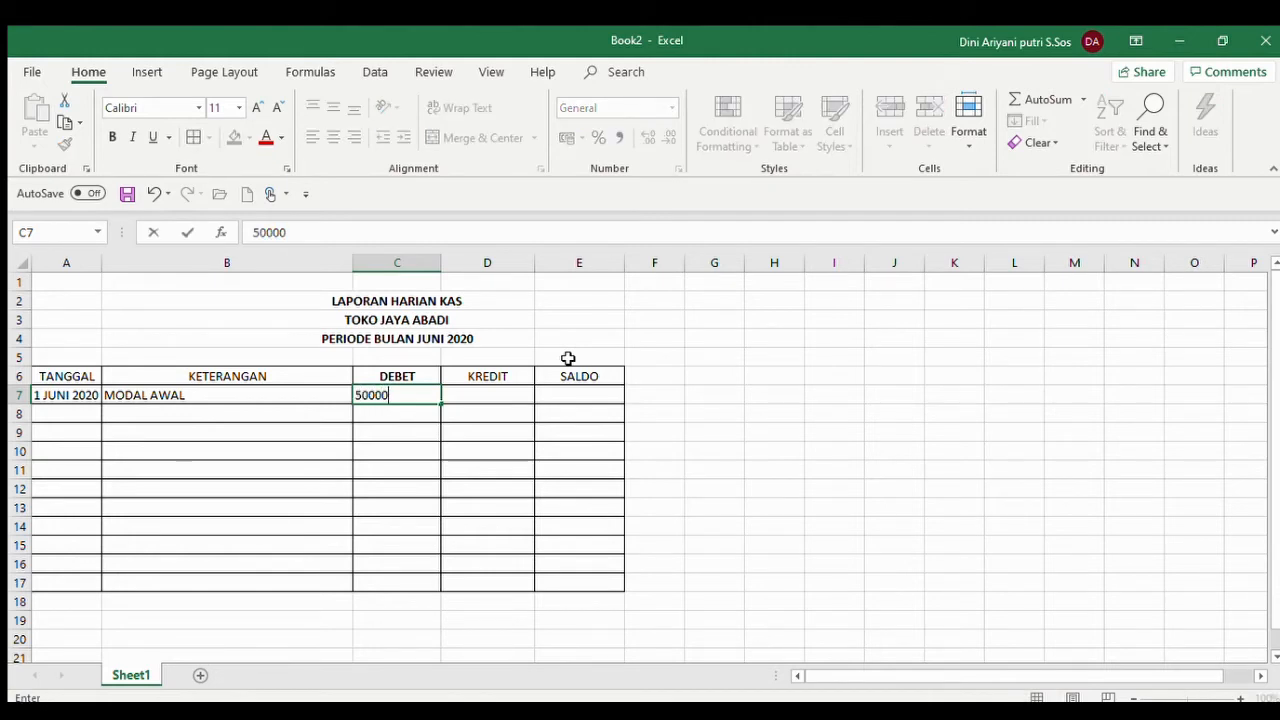
{"action": "type", "text": "00"}
{"action": "key", "text": "Return"}
{"action": "key", "text": "Up"}
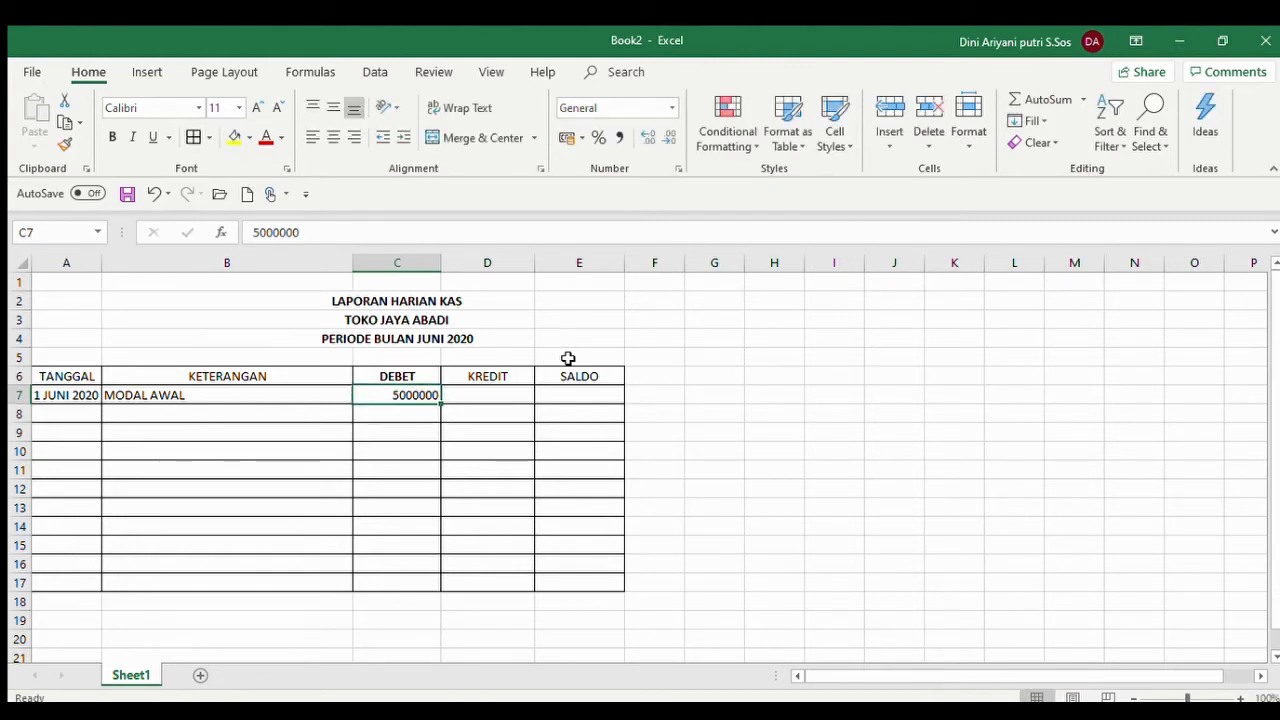
{"action": "key", "text": "Right"}
{"action": "type", "text": "0"}
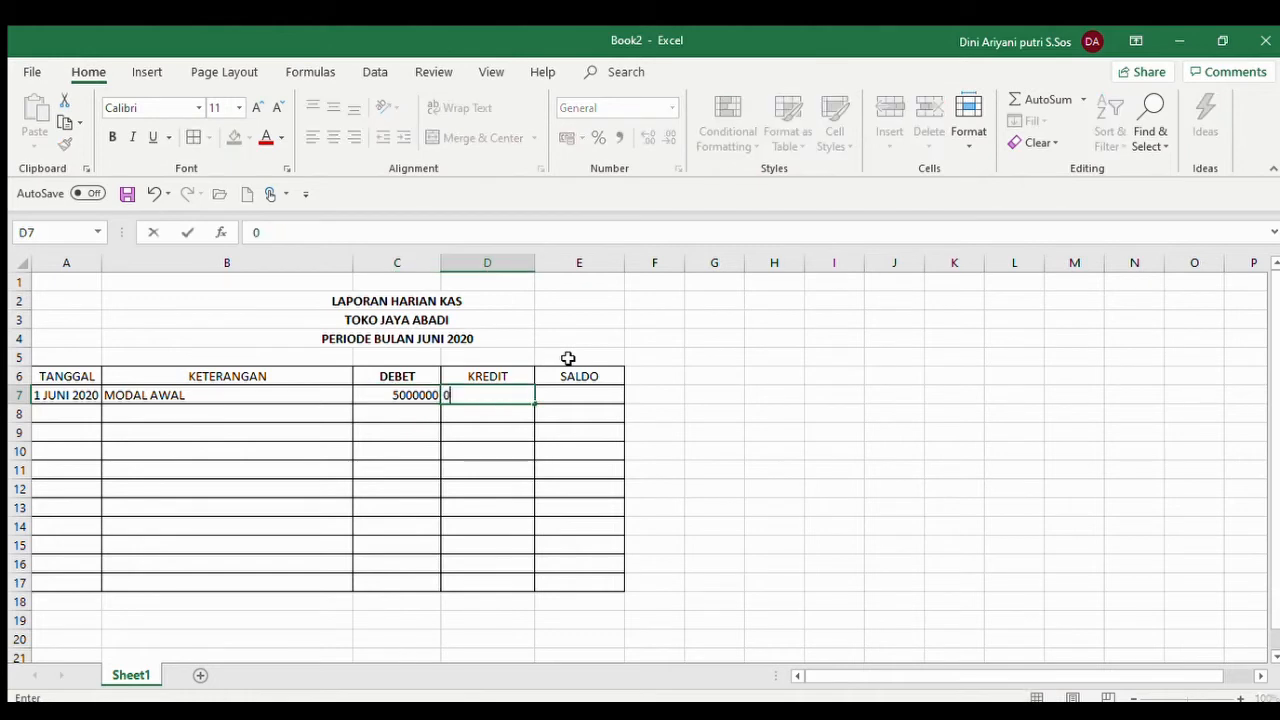
Set the opening balance in E7 with the formula =C7
{"action": "key", "text": "Right"}
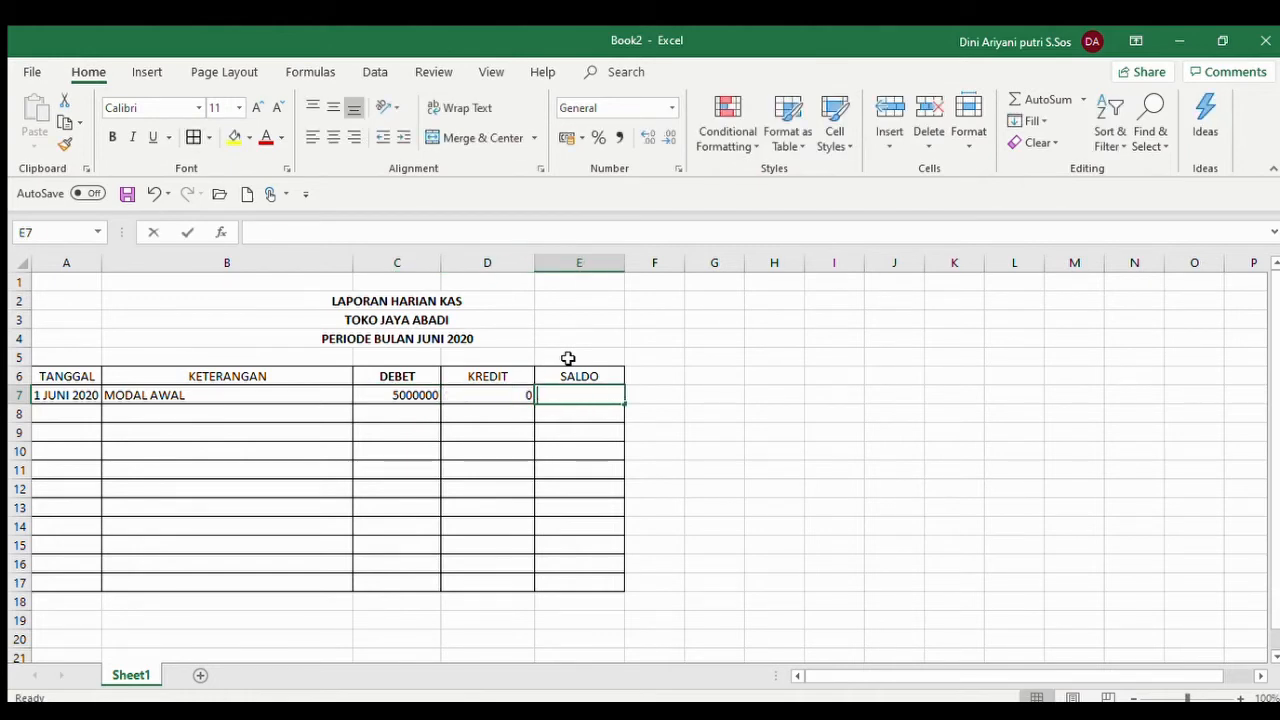
{"action": "type", "text": "="}
{"action": "key", "text": "Left"}
{"action": "key", "text": "Left"}
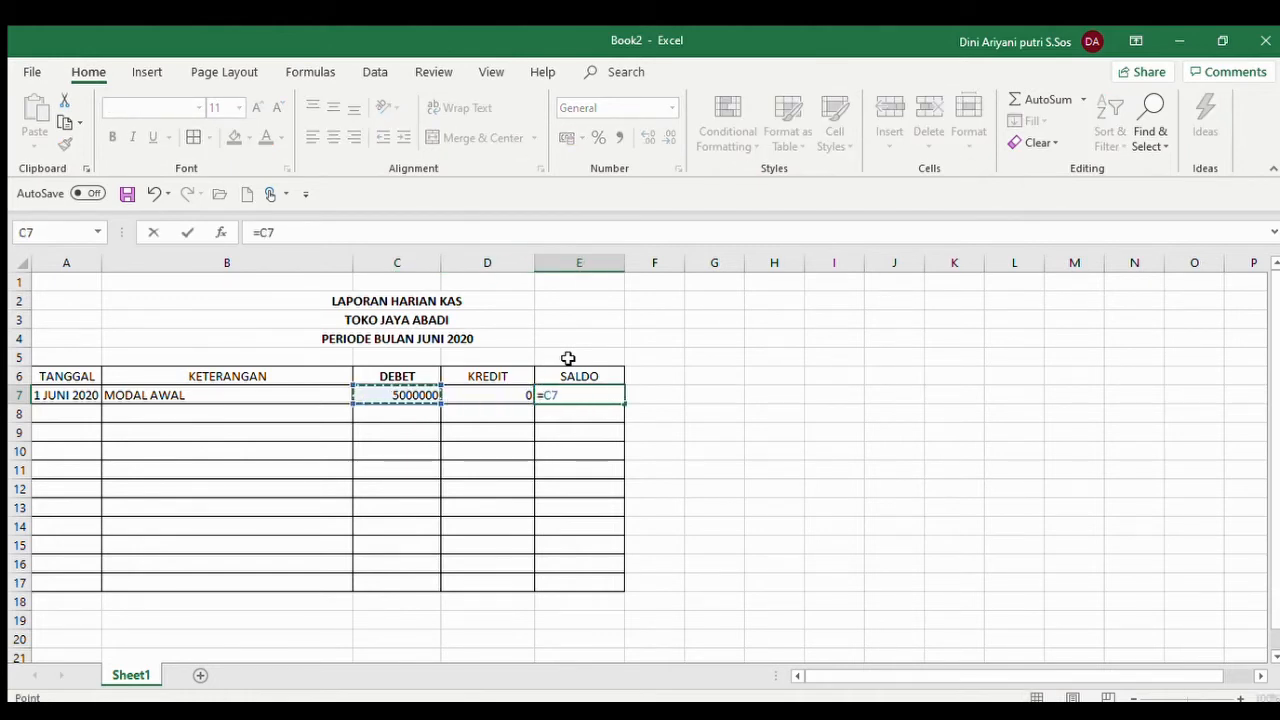
{"action": "key", "text": "Return"}
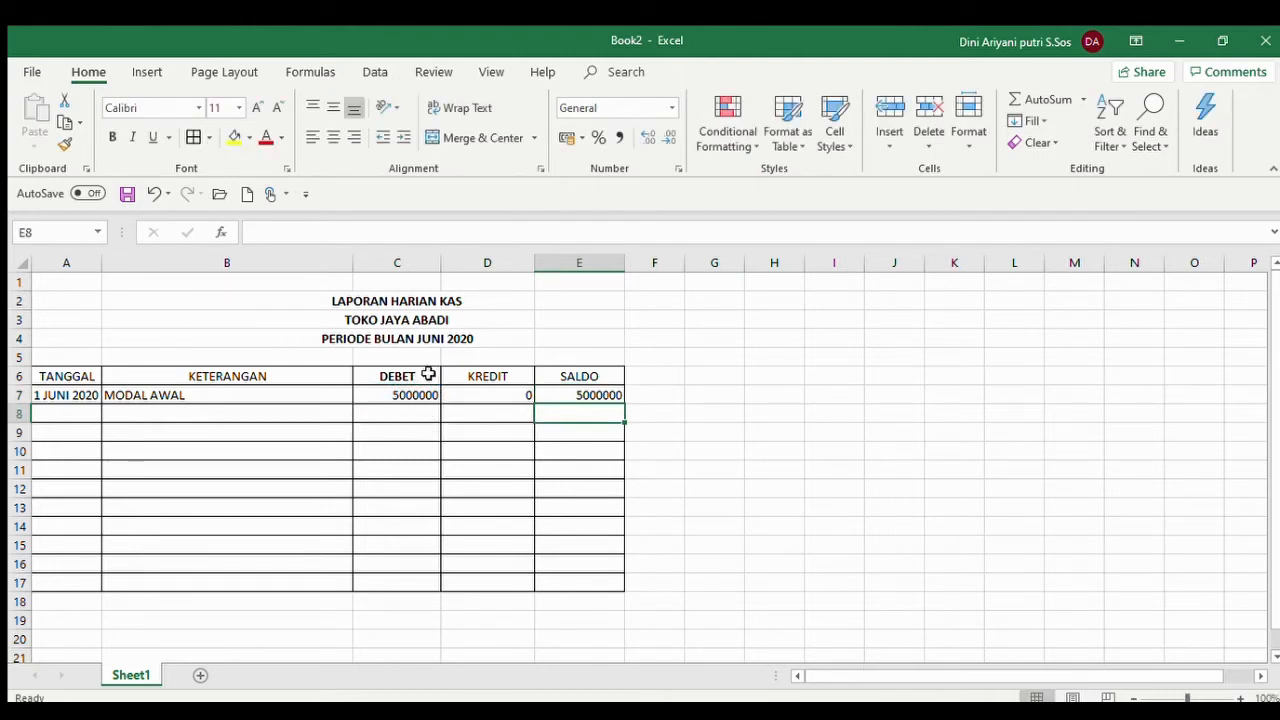
Apply the comma number style to the debit, credit and balance cells C7:E17
{"action": "left_click", "coordinate": [414, 264]}
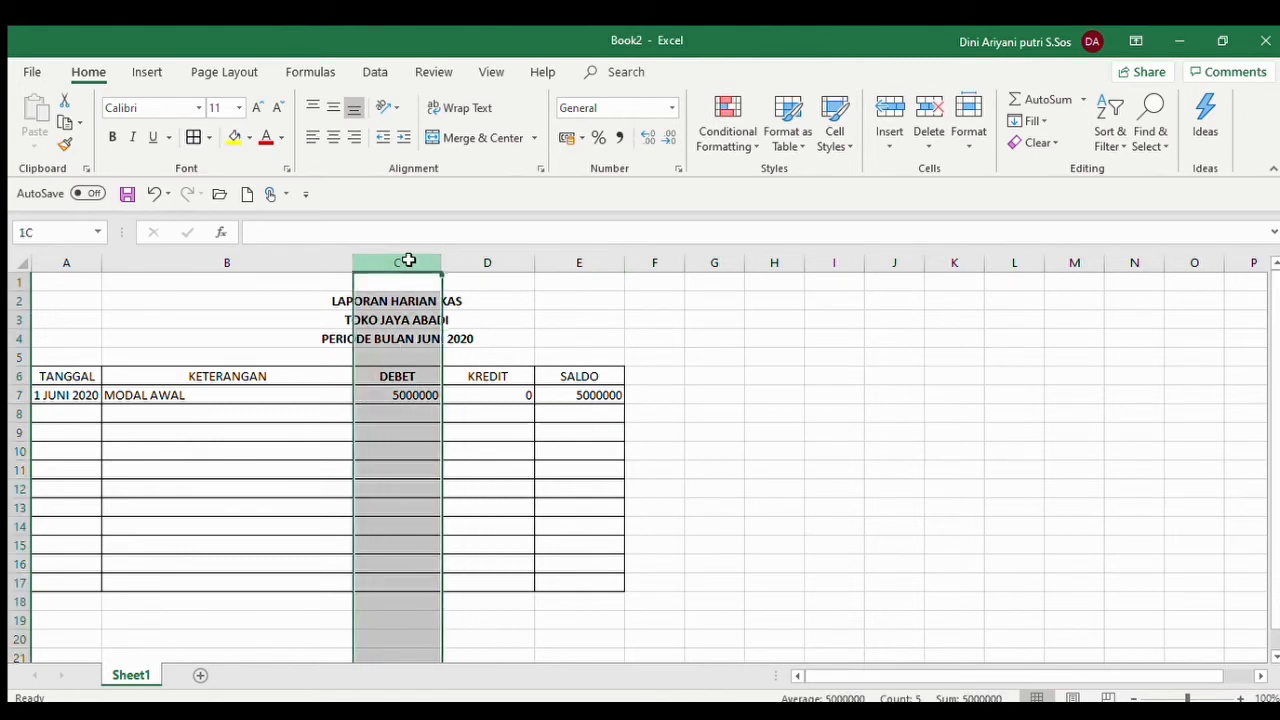
{"action": "mouse_move", "coordinate": [409, 260]}
{"action": "left_mouse_down"}
{"action": "mouse_move", "coordinate": [583, 263]}
{"action": "mouse_move", "coordinate": [590, 278]}
{"action": "left_mouse_up"}
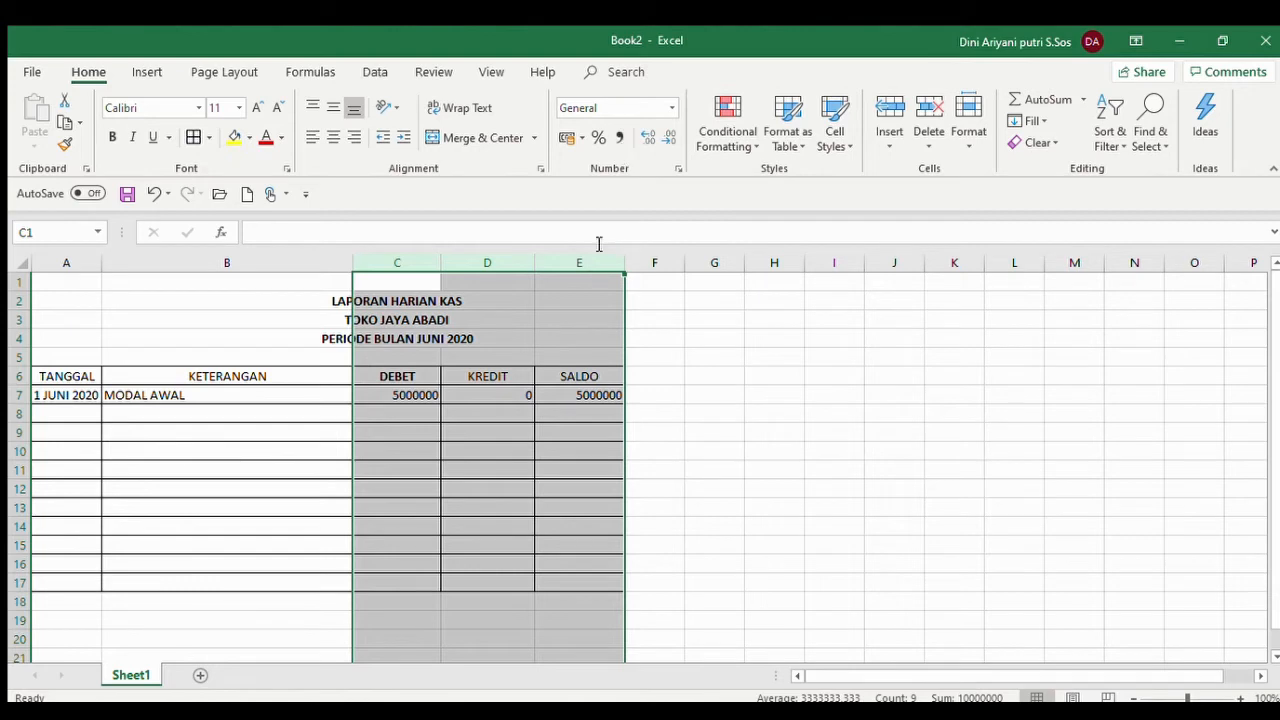
{"action": "left_click_drag", "start_coordinate": [410, 390], "coordinate": [584, 573]}
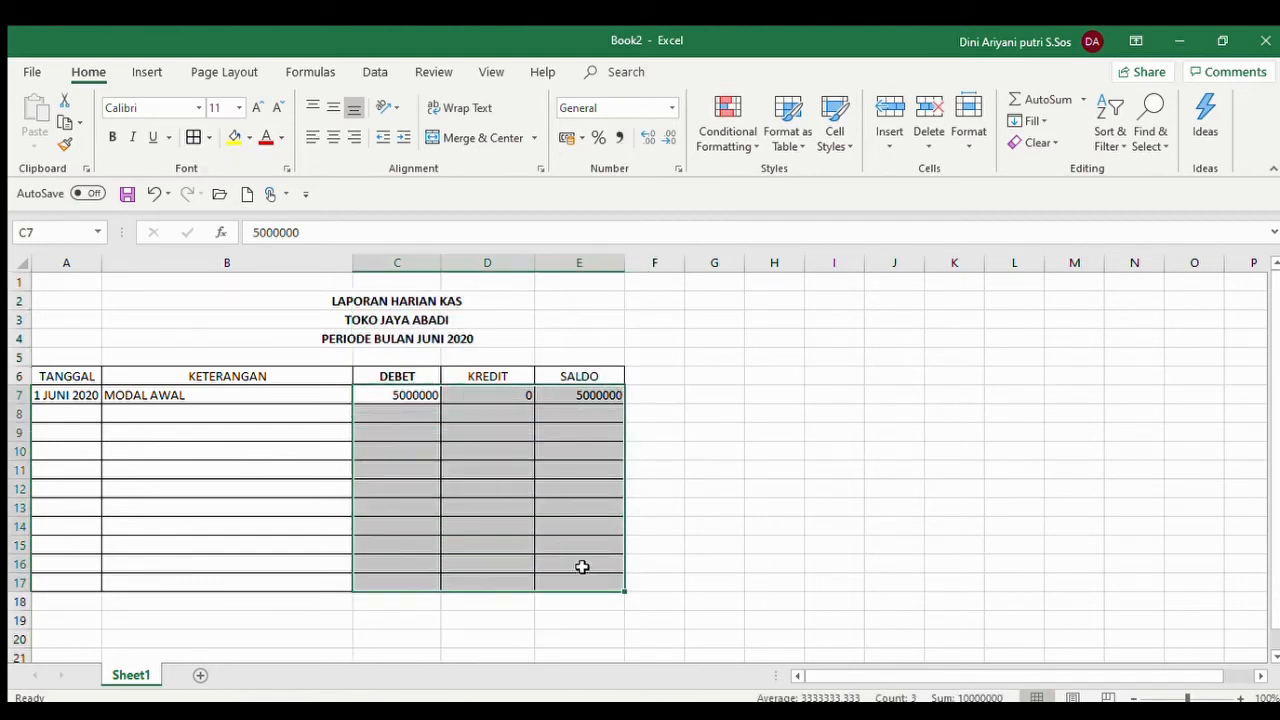
{"action": "left_click", "coordinate": [624, 142]}
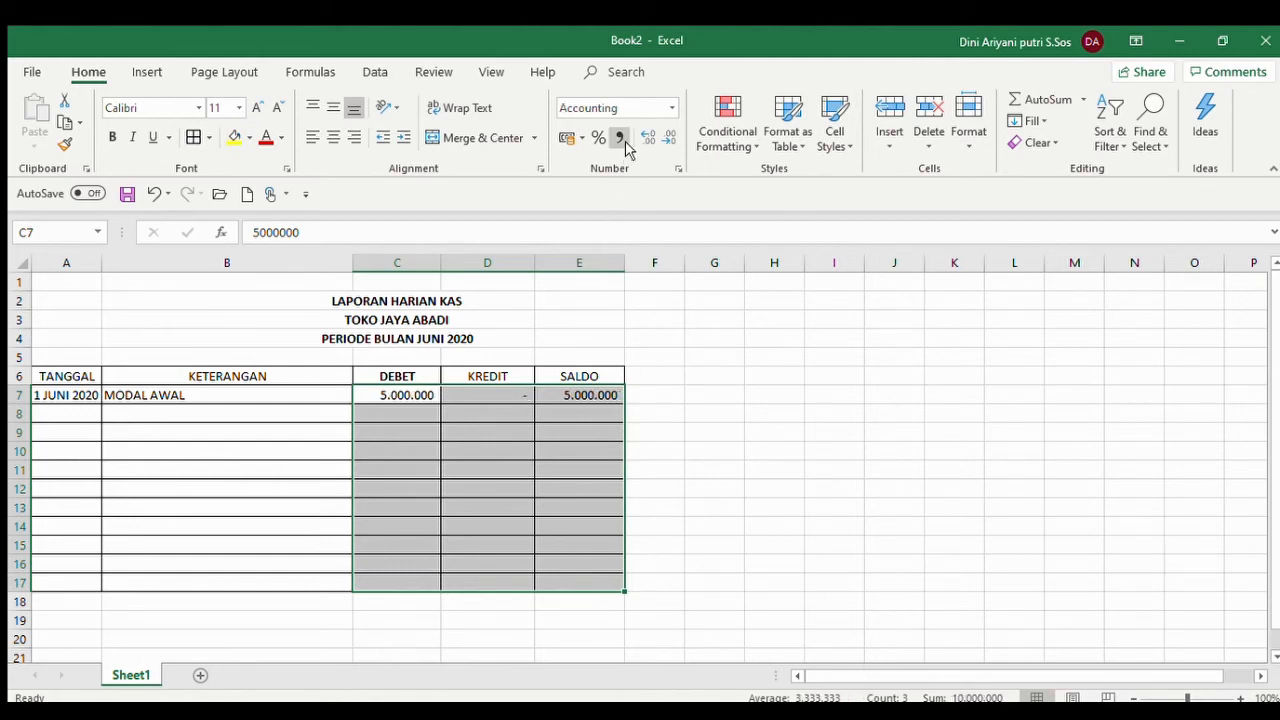
{"action": "left_click", "coordinate": [414, 396]}
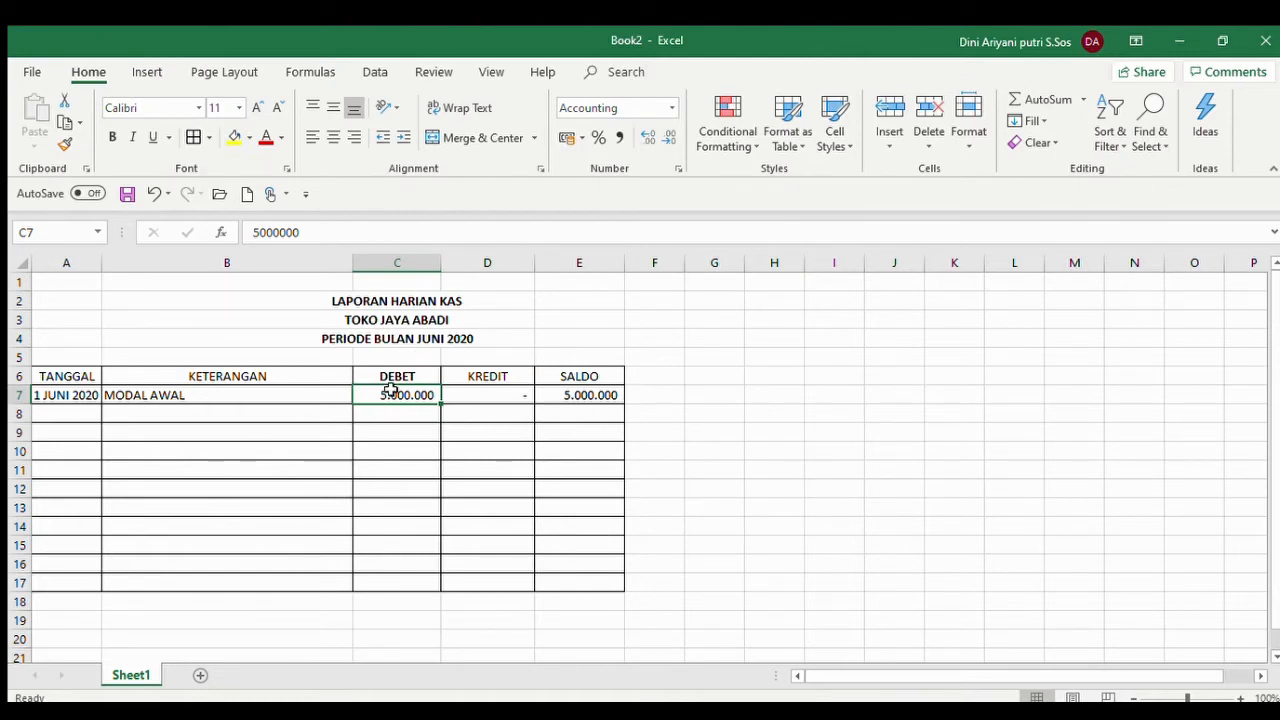
{"action": "left_click", "coordinate": [177, 396]}
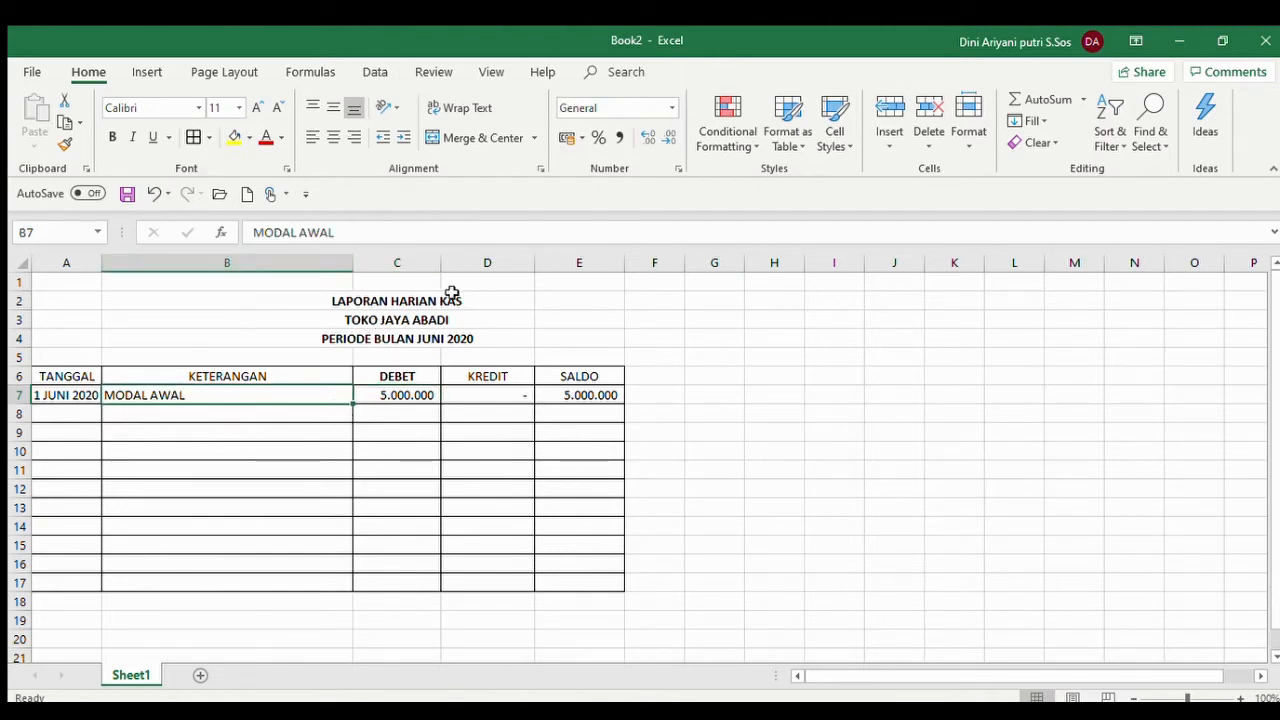
{"action": "left_click", "coordinate": [462, 298]}
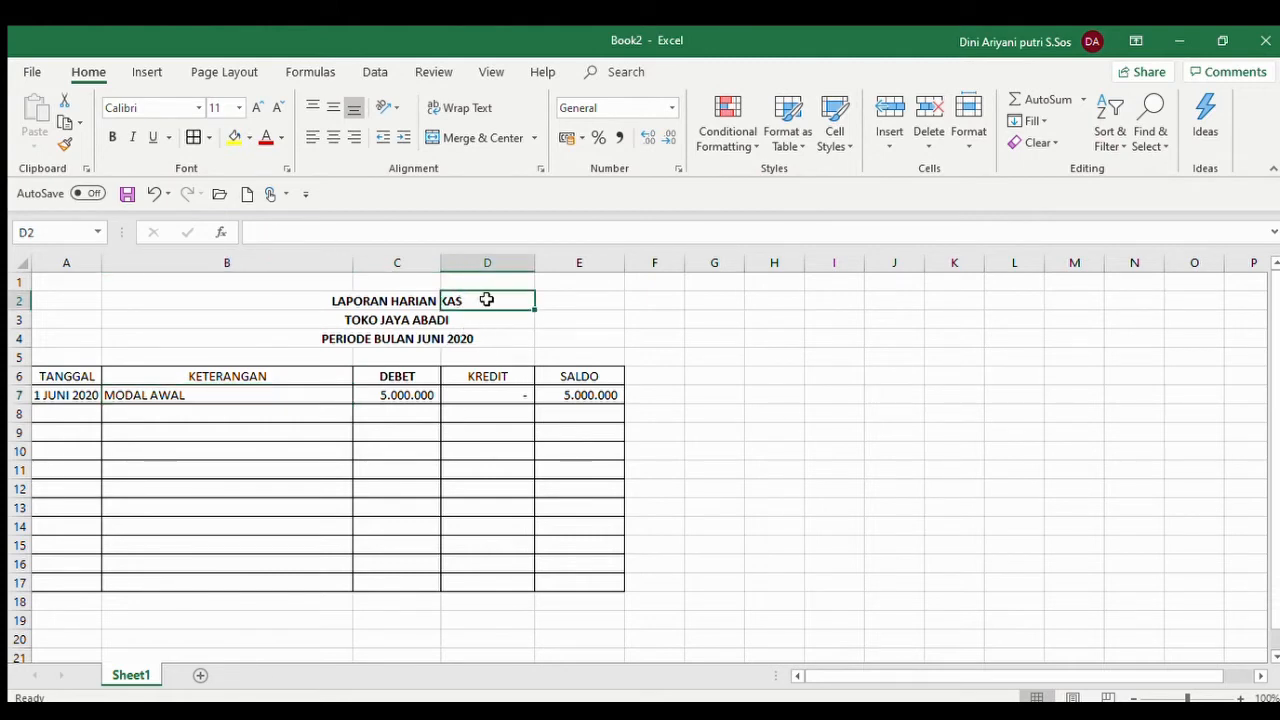
{"action": "left_click", "coordinate": [390, 393]}
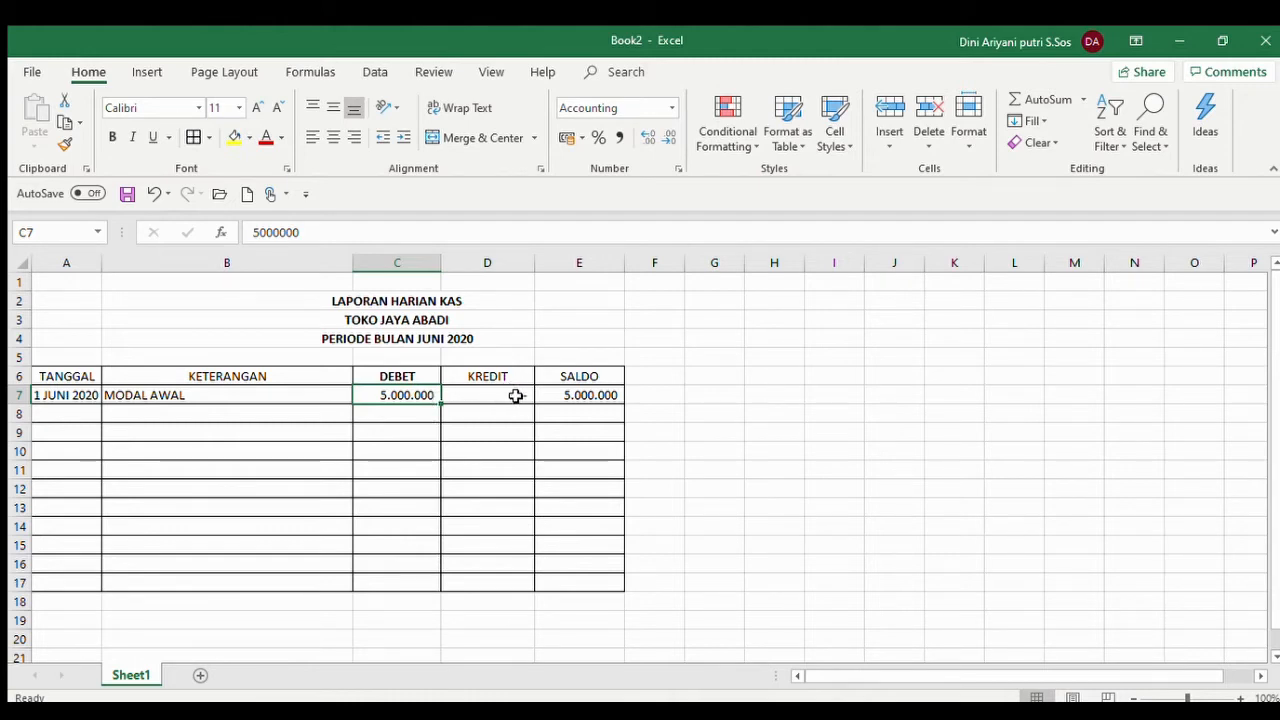
{"action": "left_click", "coordinate": [580, 393]}
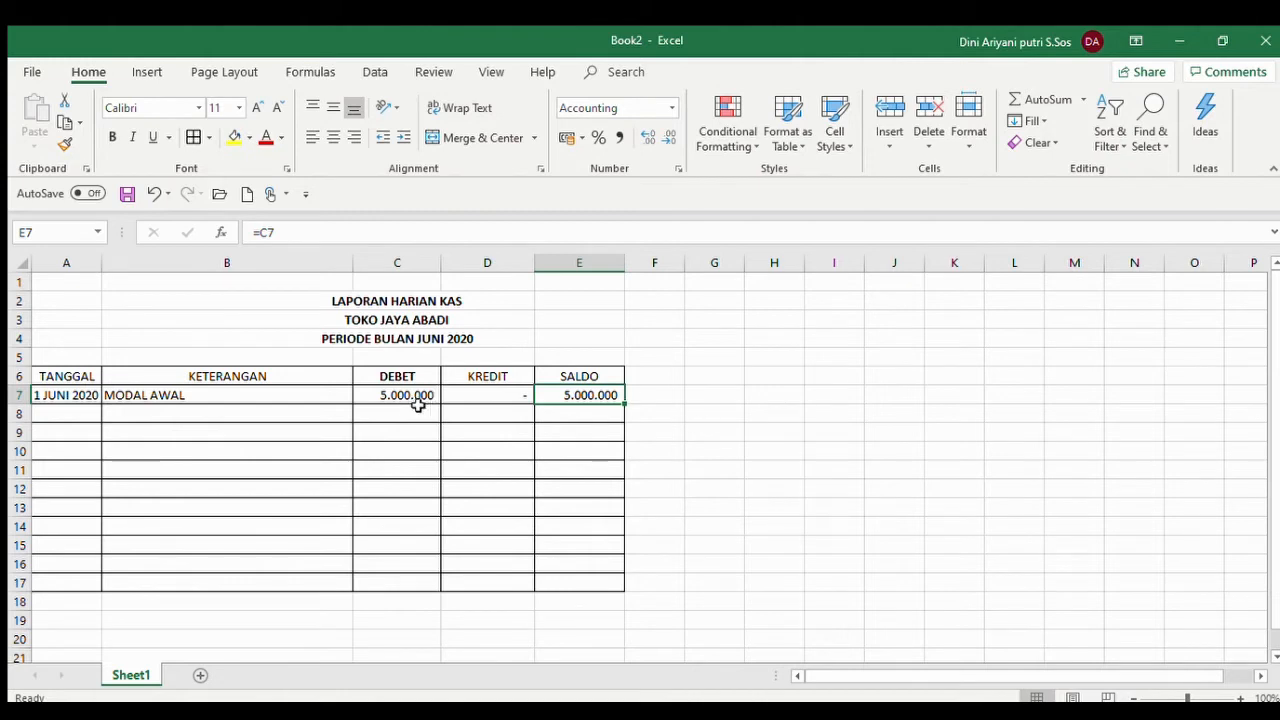
Make the whole column heading row, row 6, bold
{"action": "left_click", "coordinate": [30, 377]}
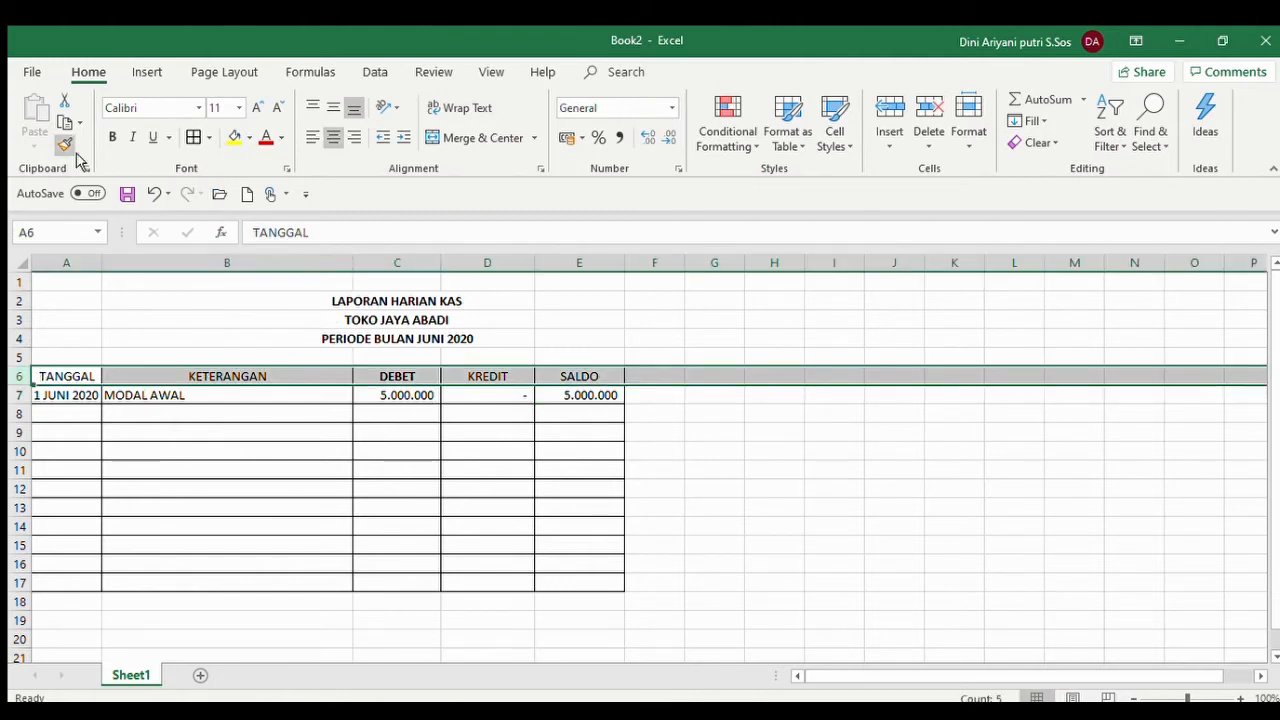
{"action": "left_click", "coordinate": [112, 137]}
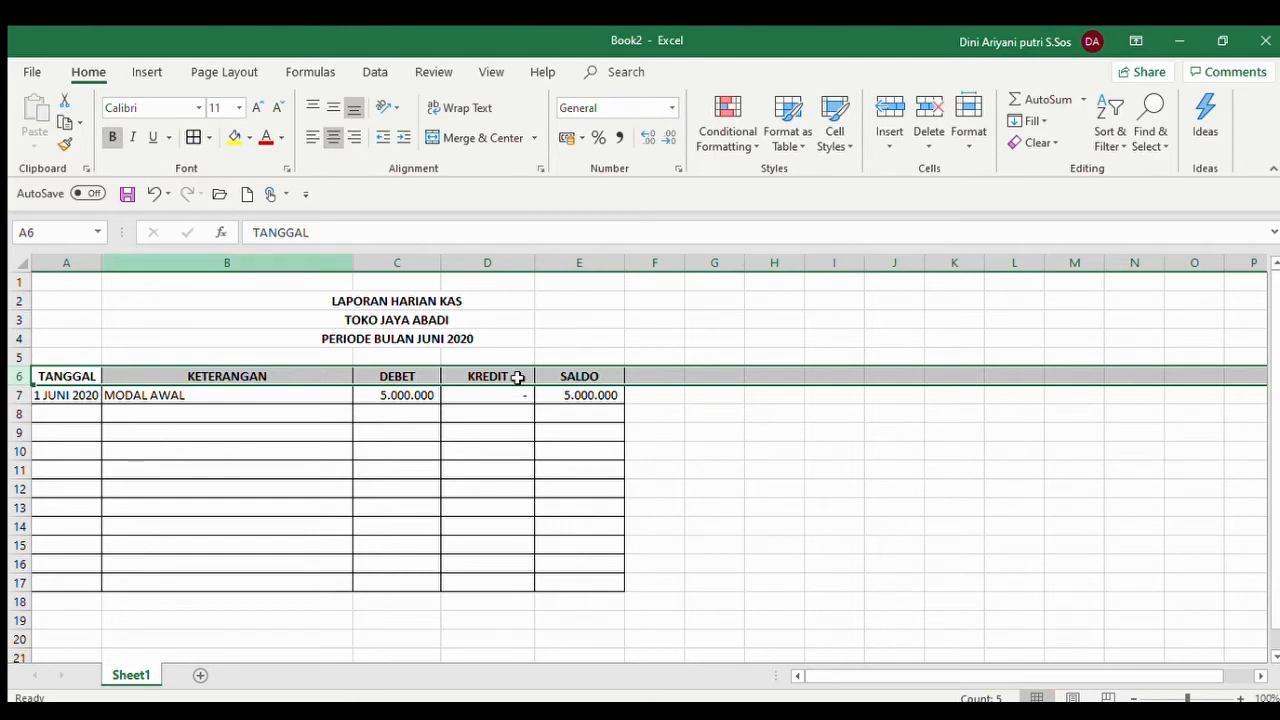
{"action": "left_click", "coordinate": [615, 400]}
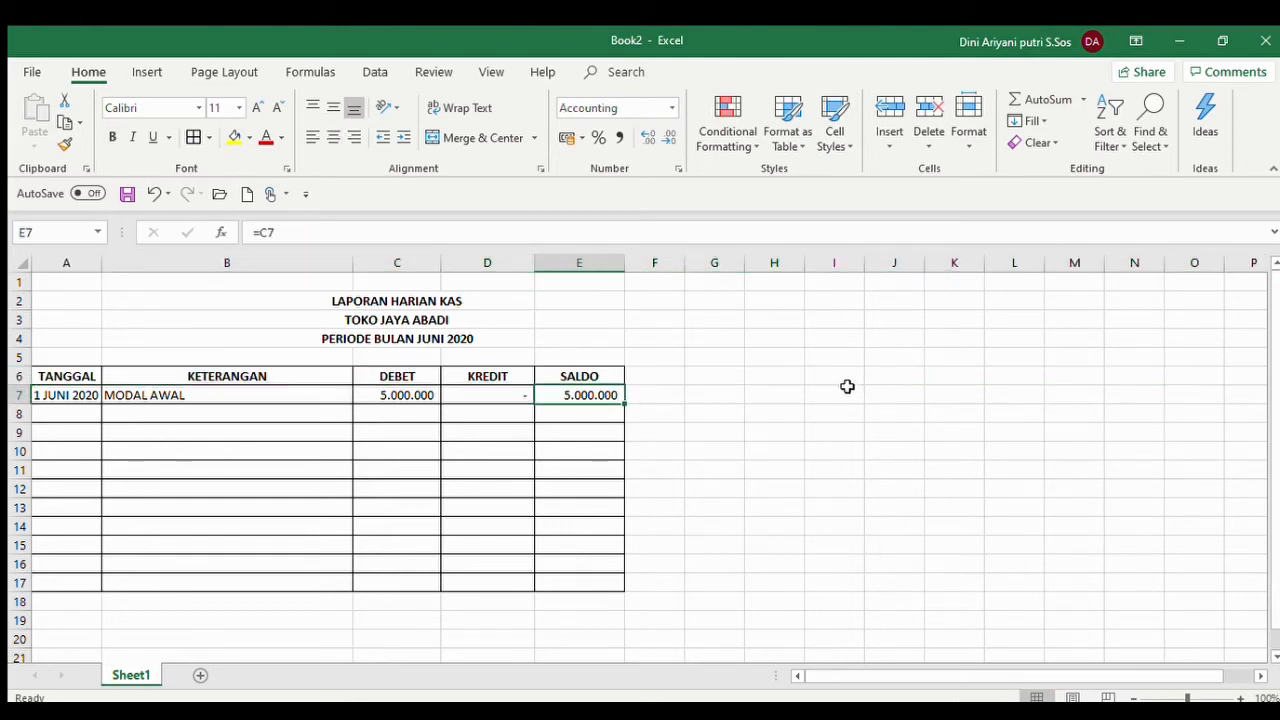
Enter the date 2 JUNI 2020 in A8 for the second transaction
{"action": "key", "text": "Return"}
{"action": "key", "text": "Left"}
{"action": "key", "text": "Left"}
{"action": "key", "text": "Left"}
{"action": "key", "text": "Left"}
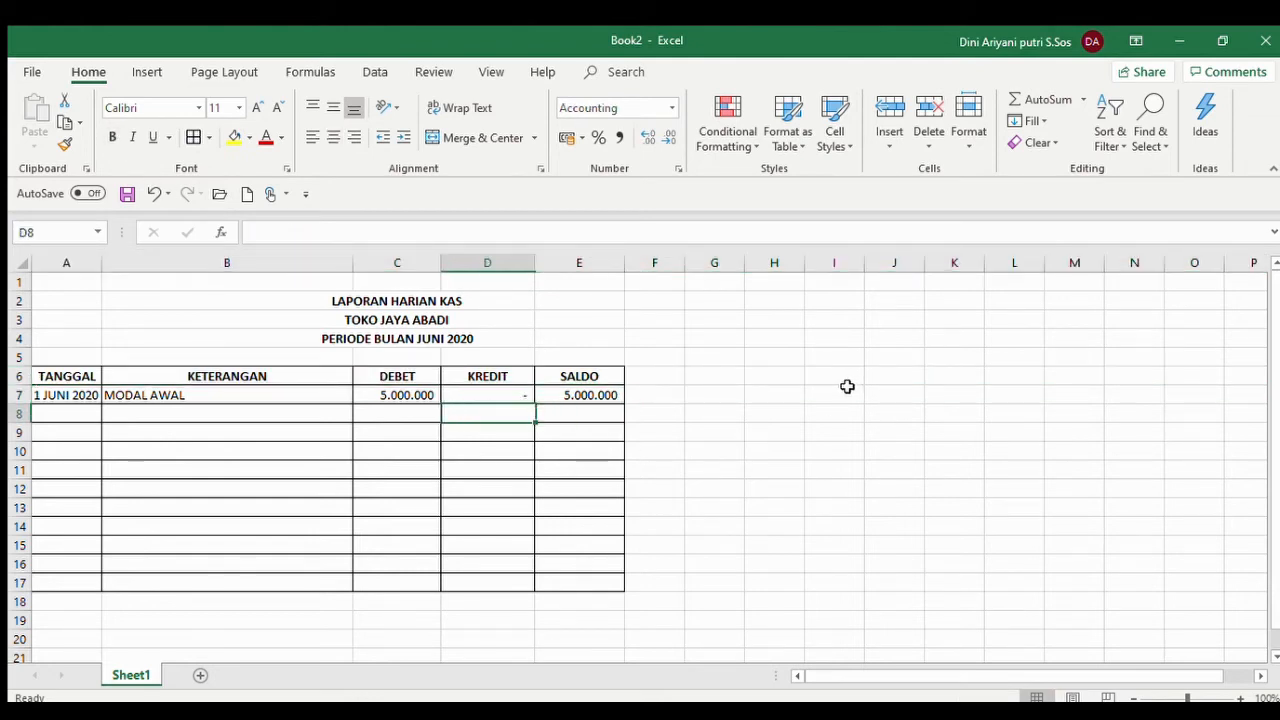
{"action": "type", "text": "2"}
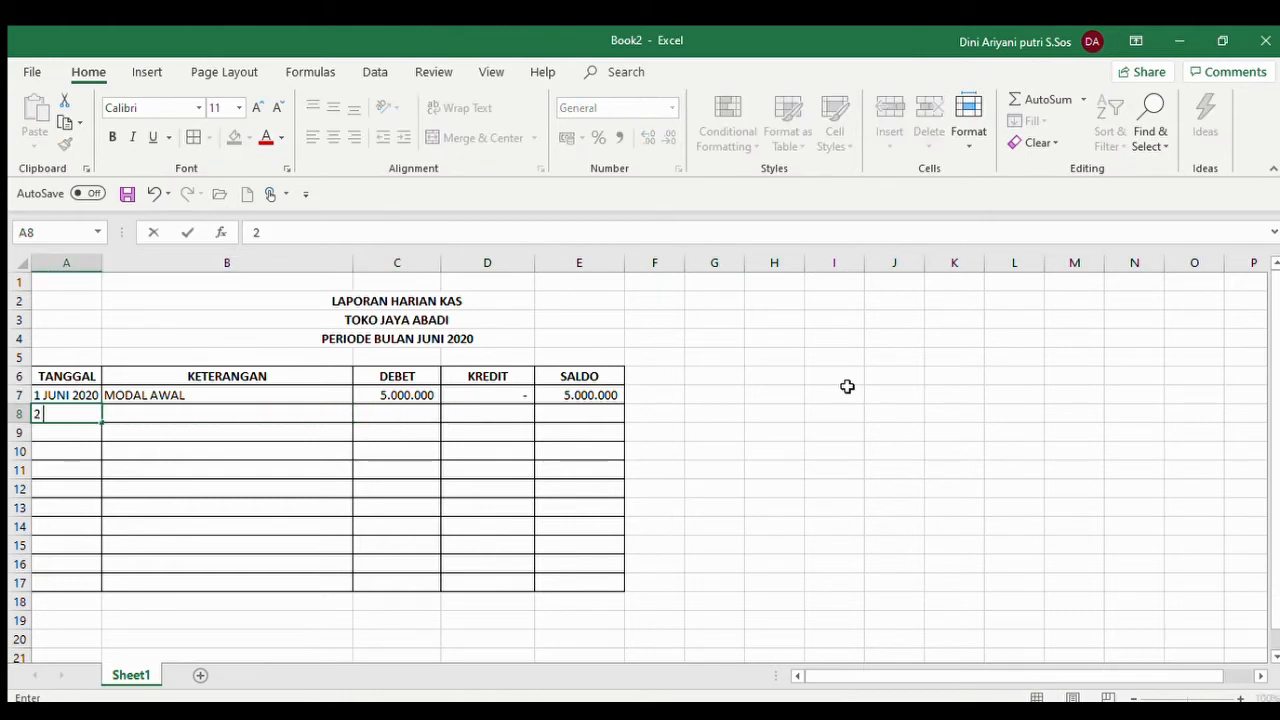
{"action": "type", "text": " JUNI 2020"}
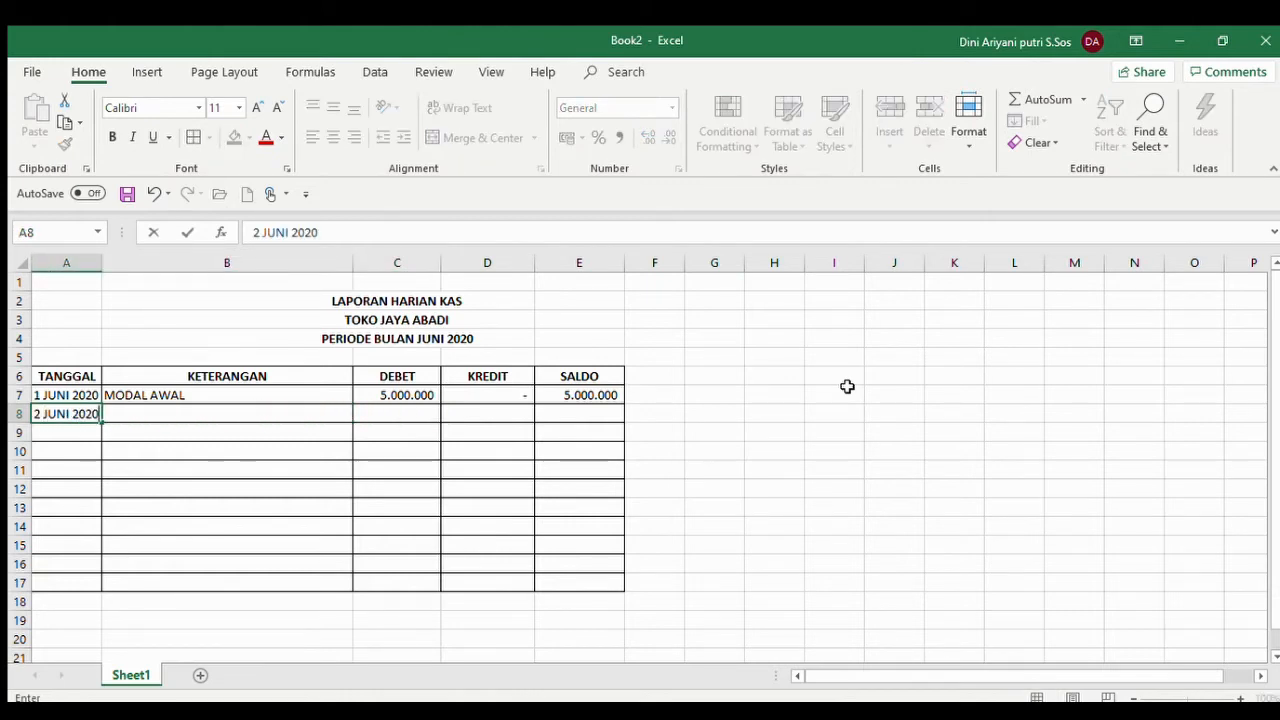
{"action": "key", "text": "Return"}
{"action": "key", "text": "Up"}
Enter the description PEMBELIAN 2 BH KURSI @ 250,000 in B8
{"action": "key", "text": "Right"}
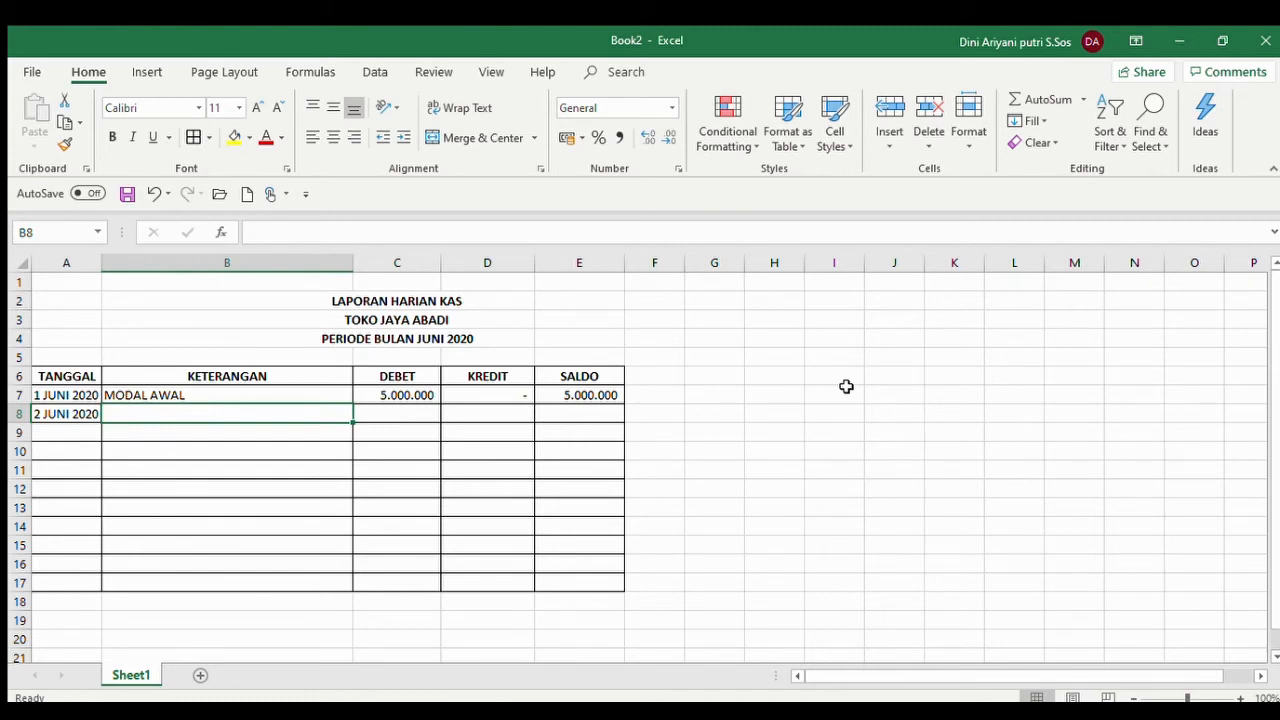
{"action": "type", "text": "PEMBELIAN"}
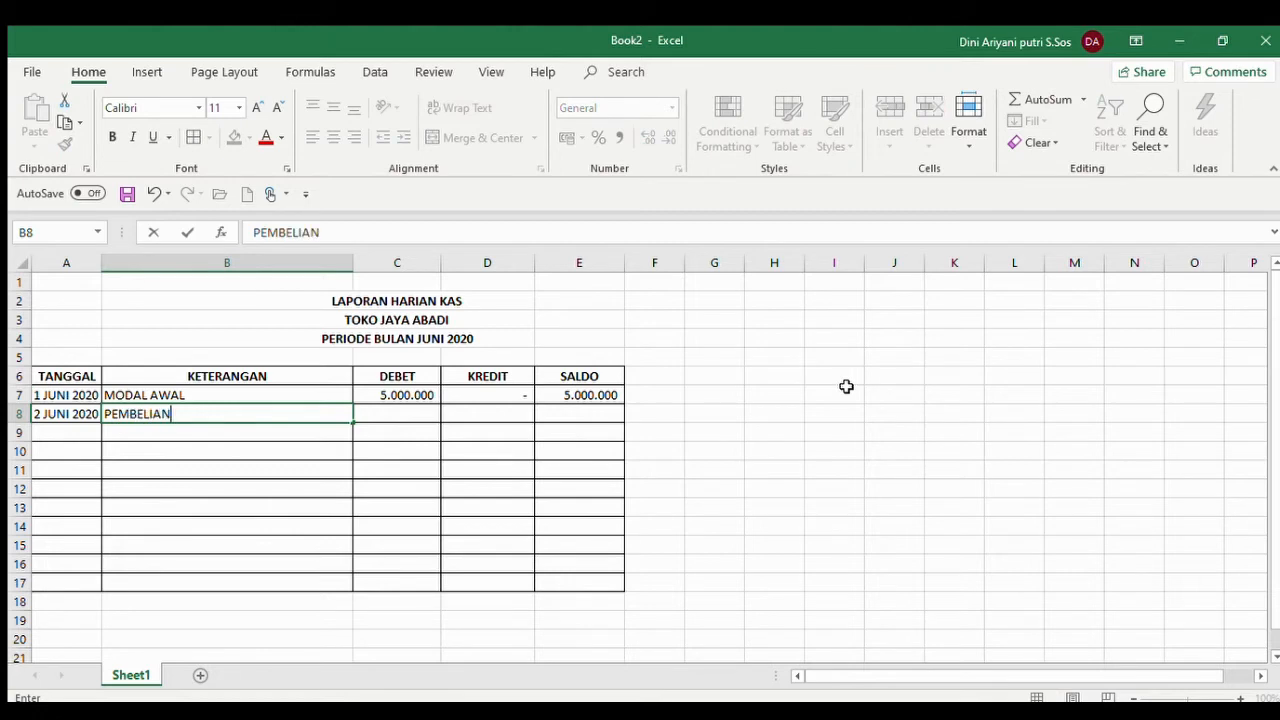
{"action": "type", "text": " 2 BH KURSI"}
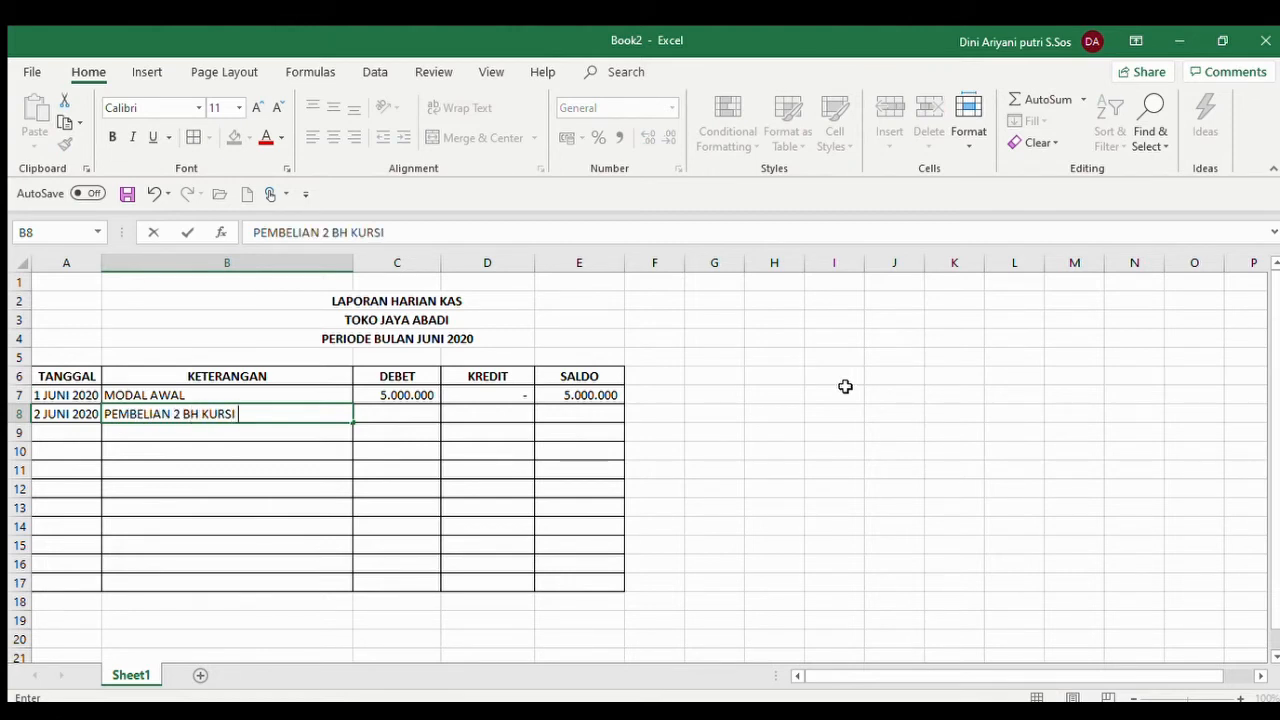
{"action": "type", "text": " @ 250"}
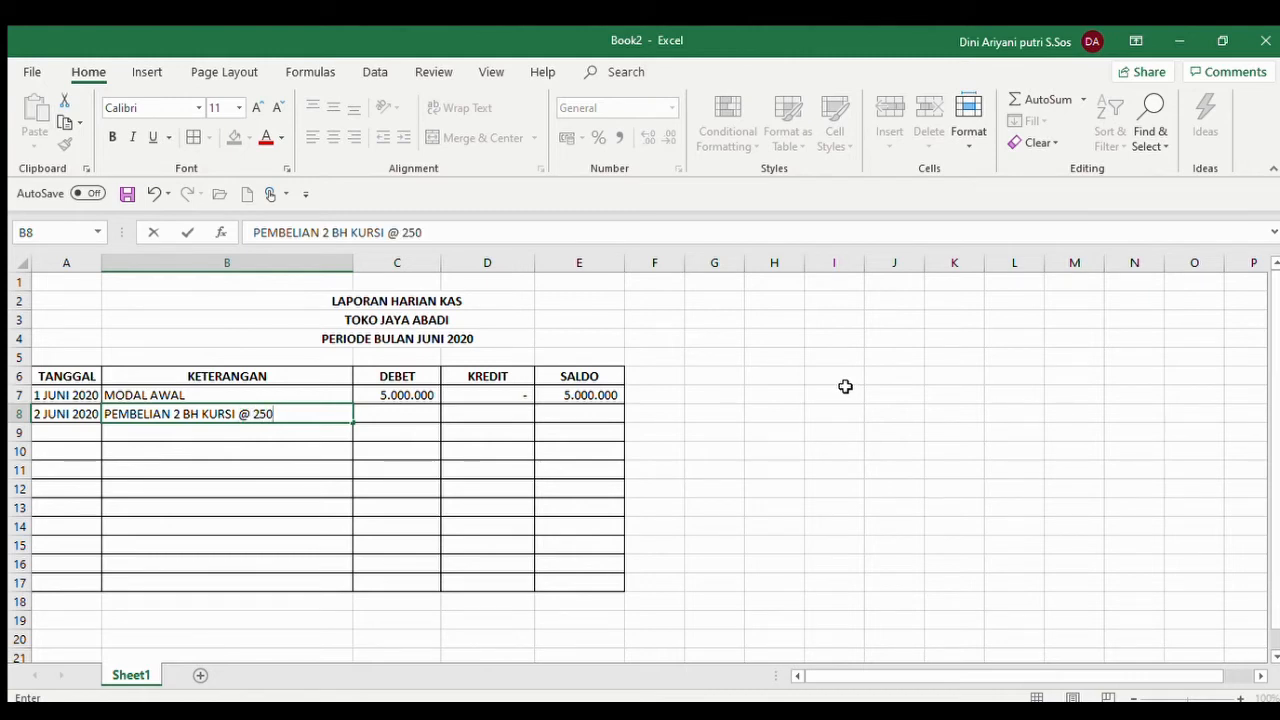
{"action": "type", "text": ",000"}
{"action": "key", "text": "Return"}
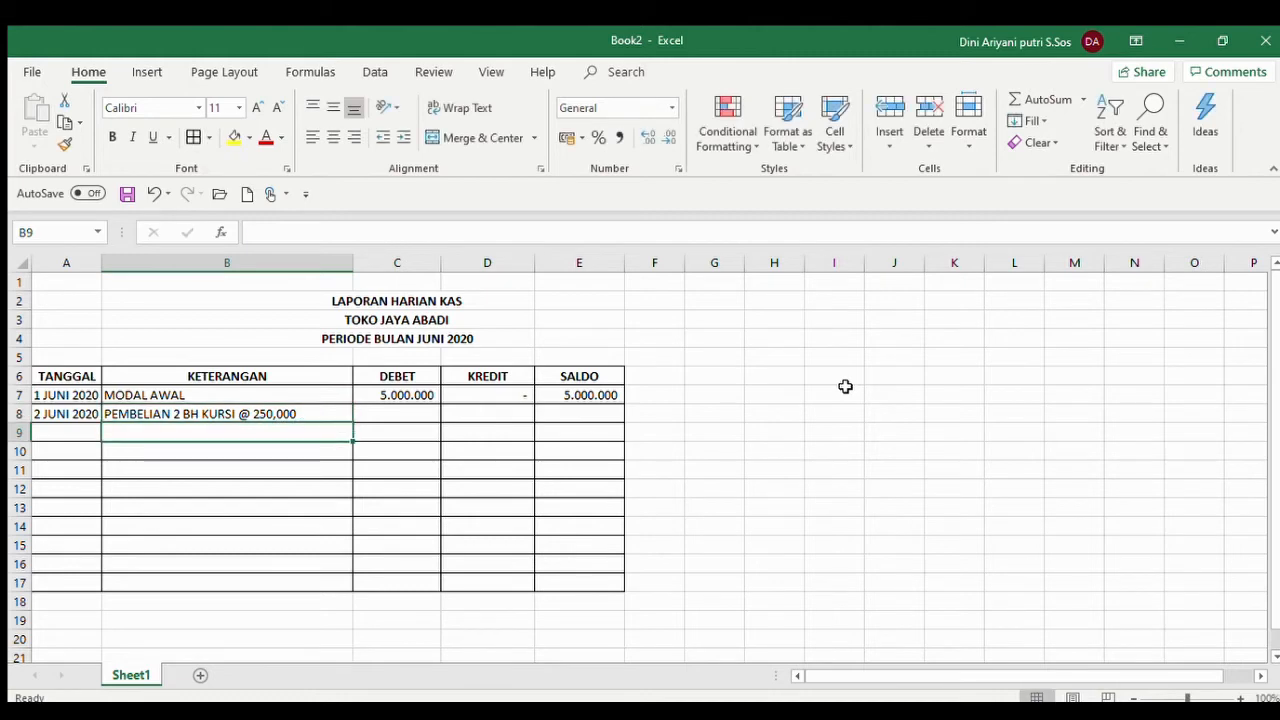
{"action": "key", "text": "Up"}
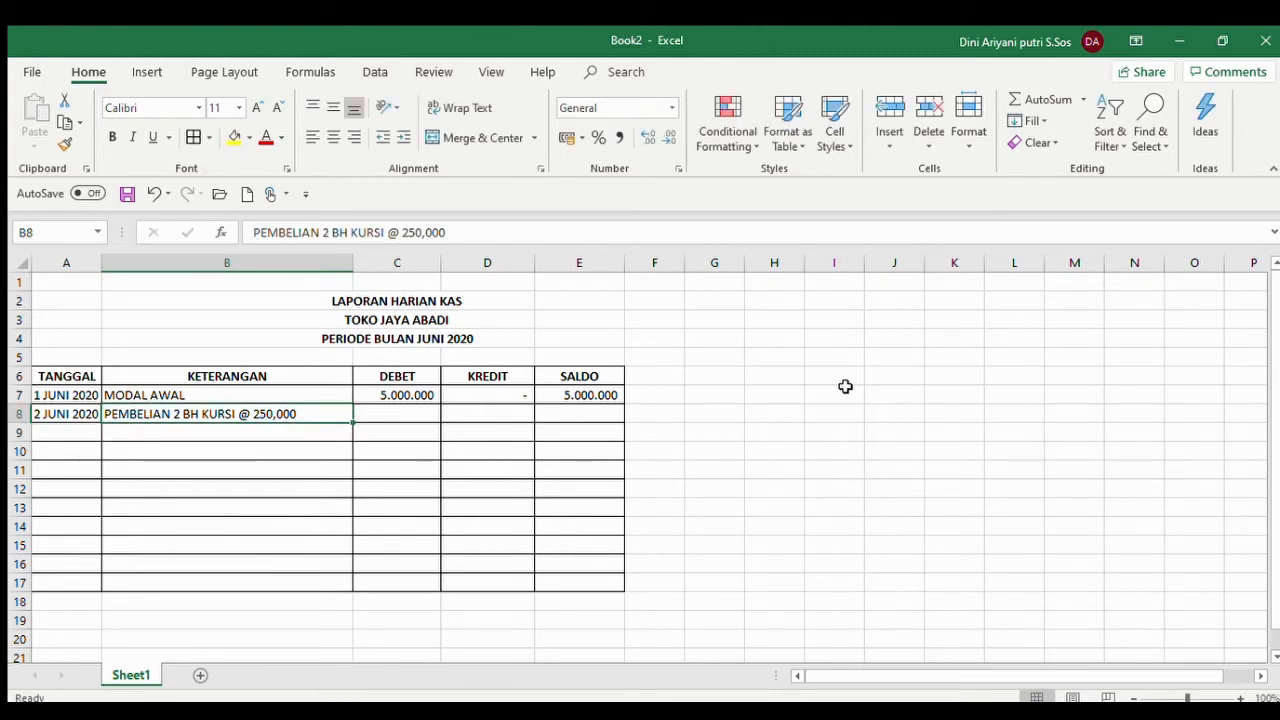
{"action": "key", "text": "Up"}
{"action": "key", "text": "Up"}
{"action": "key", "text": "Up"}
{"action": "key", "text": "Up"}
{"action": "key", "text": "Up"}
{"action": "key", "text": "Up"}
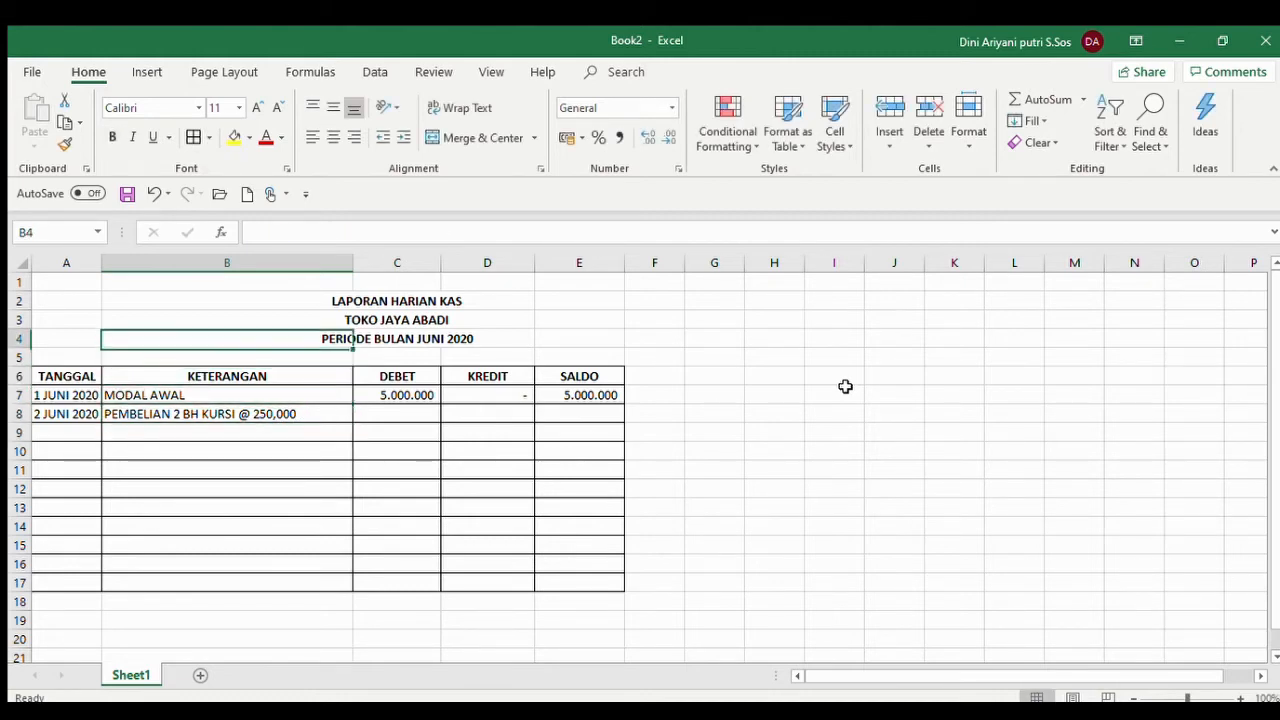
{"action": "key", "text": "Right"}
{"action": "key", "text": "Right"}
{"action": "key", "text": "Down"}
{"action": "key", "text": "Down"}
{"action": "key", "text": "Down"}
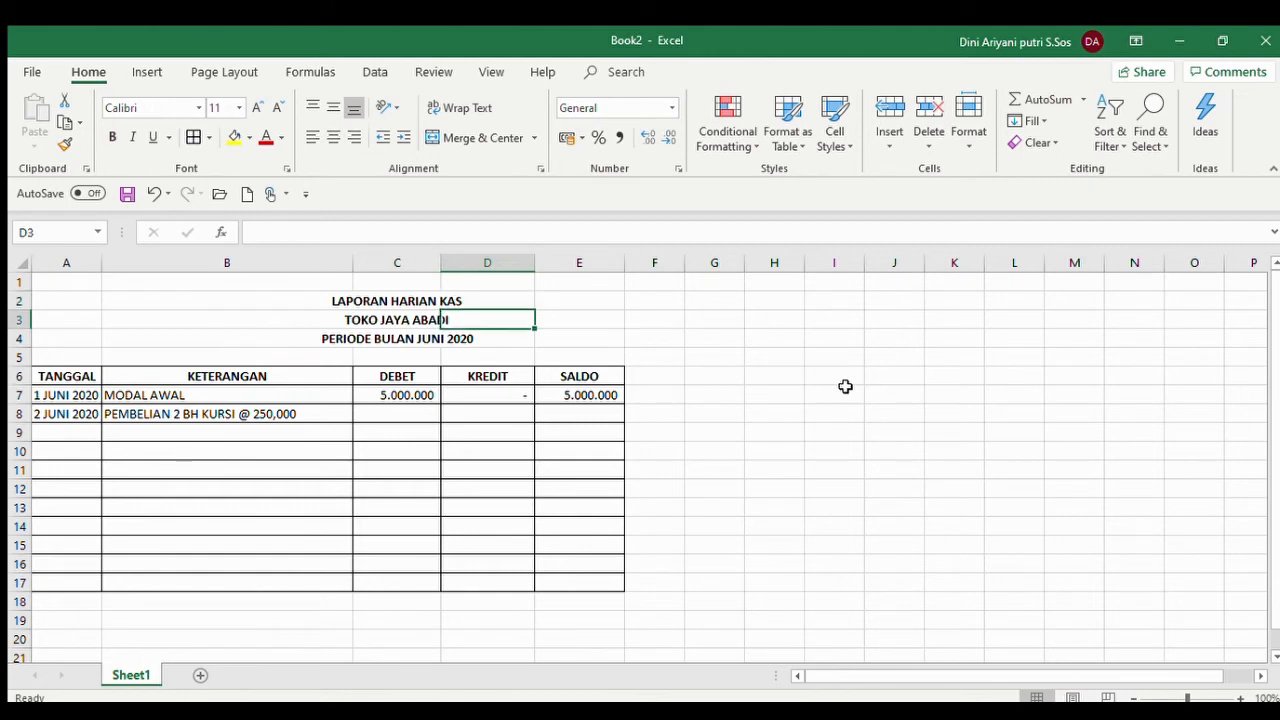
{"action": "key", "text": "Up"}
{"action": "key", "text": "Up"}
{"action": "key", "text": "Up"}
{"action": "key", "text": "Down"}
{"action": "key", "text": "Down"}
{"action": "key", "text": "Down"}
{"action": "key", "text": "Down"}
{"action": "key", "text": "Down"}
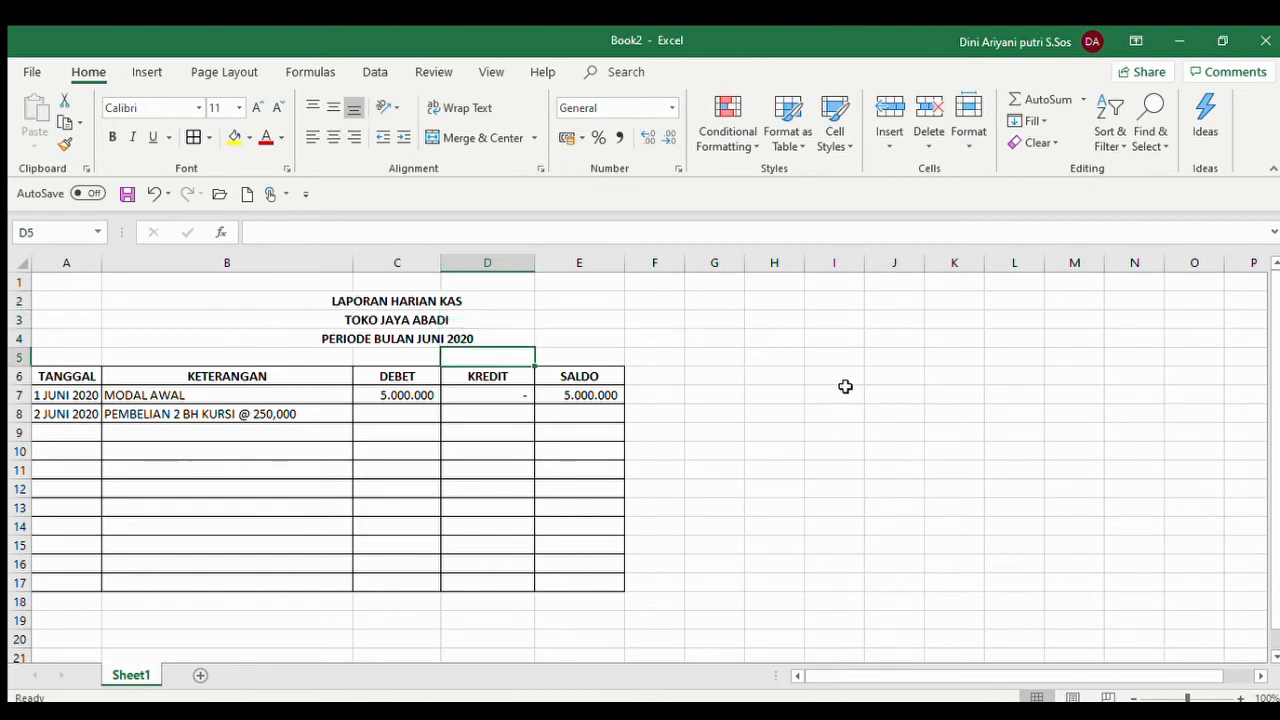
{"action": "key", "text": "Down"}
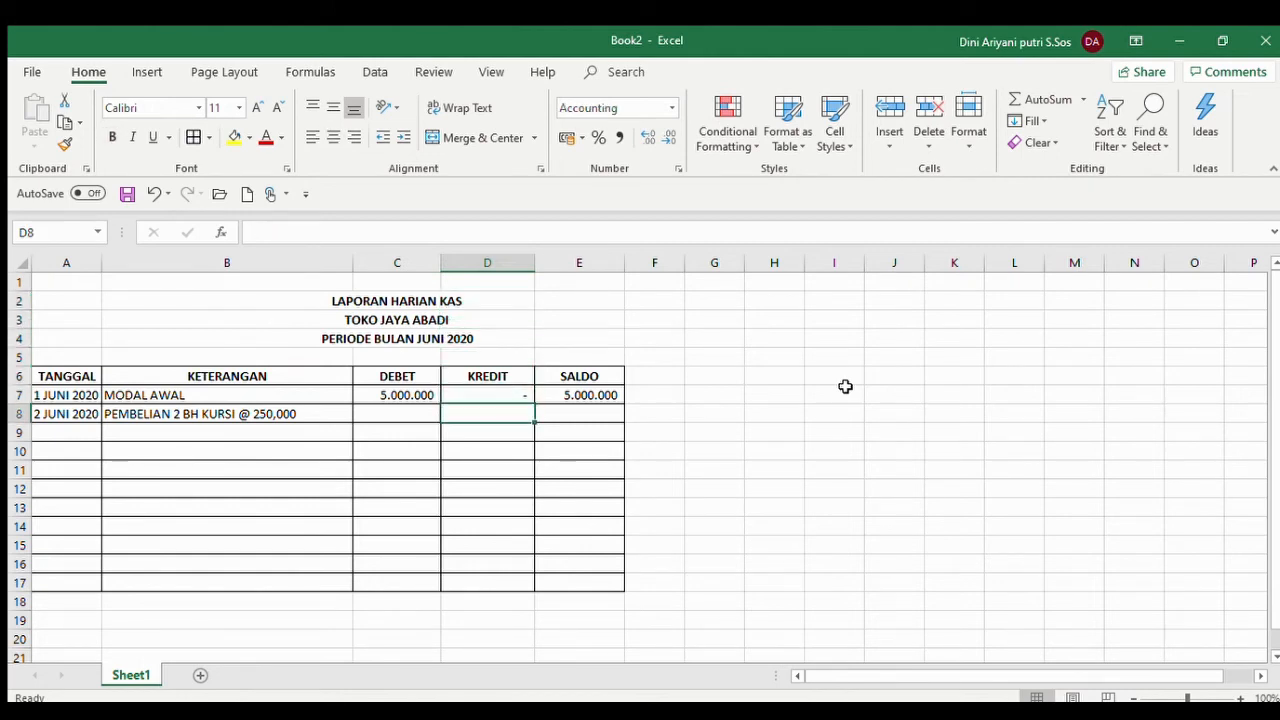
{"action": "key", "text": "Left"}
{"action": "key", "text": "Left"}
{"action": "key", "text": "Left"}
{"action": "key", "text": "Right"}
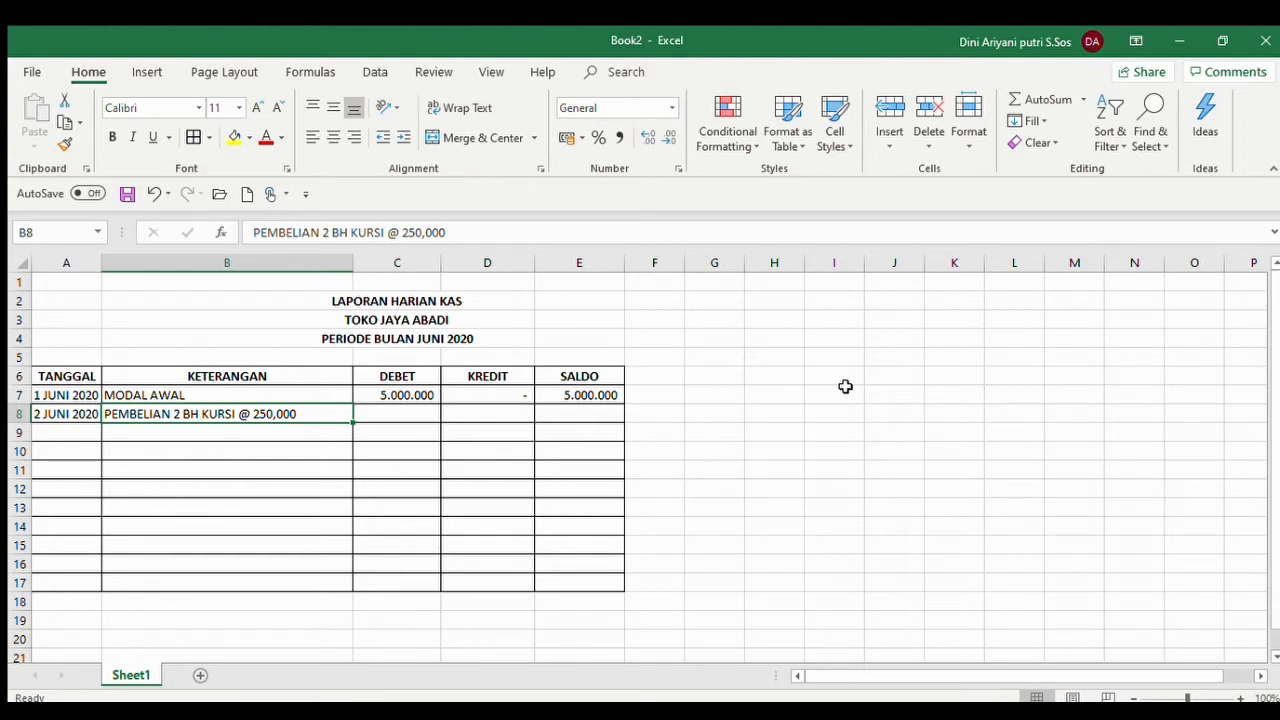
Enter a credit of 500000 in D8 for the chair purchase
{"action": "key", "text": "Right"}
{"action": "key", "text": "Right"}
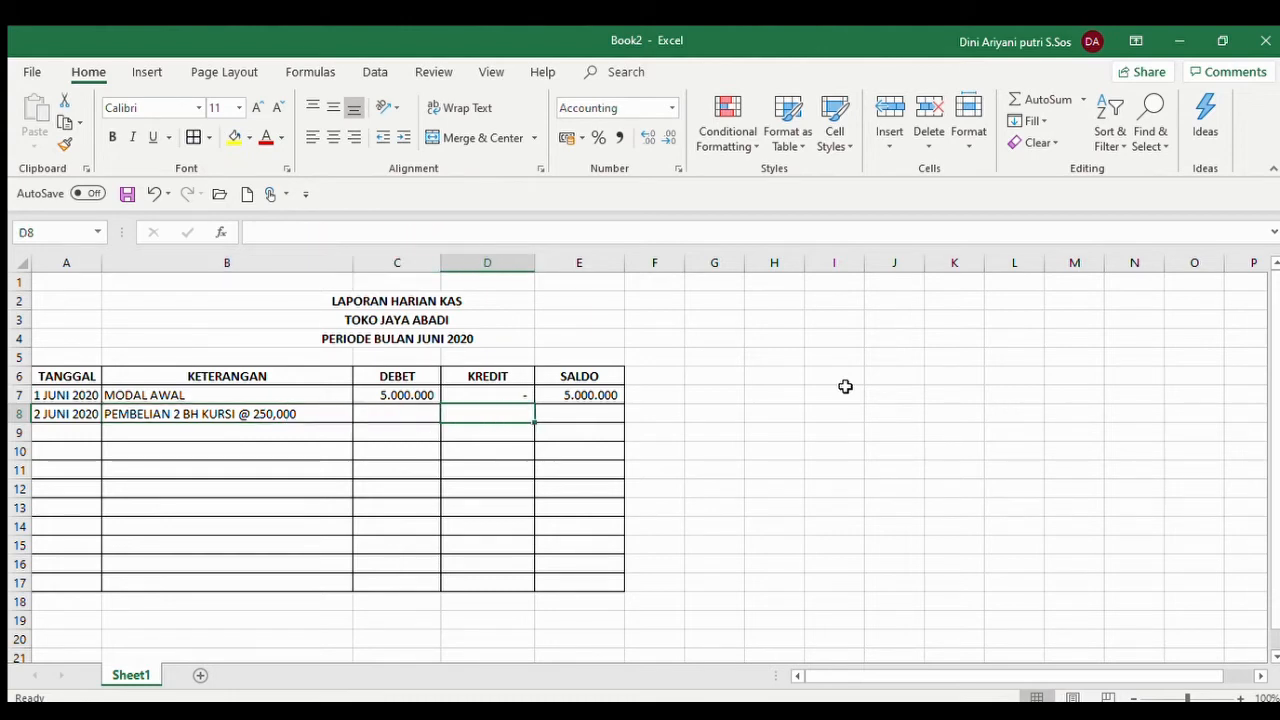
{"action": "type", "text": "500.000"}
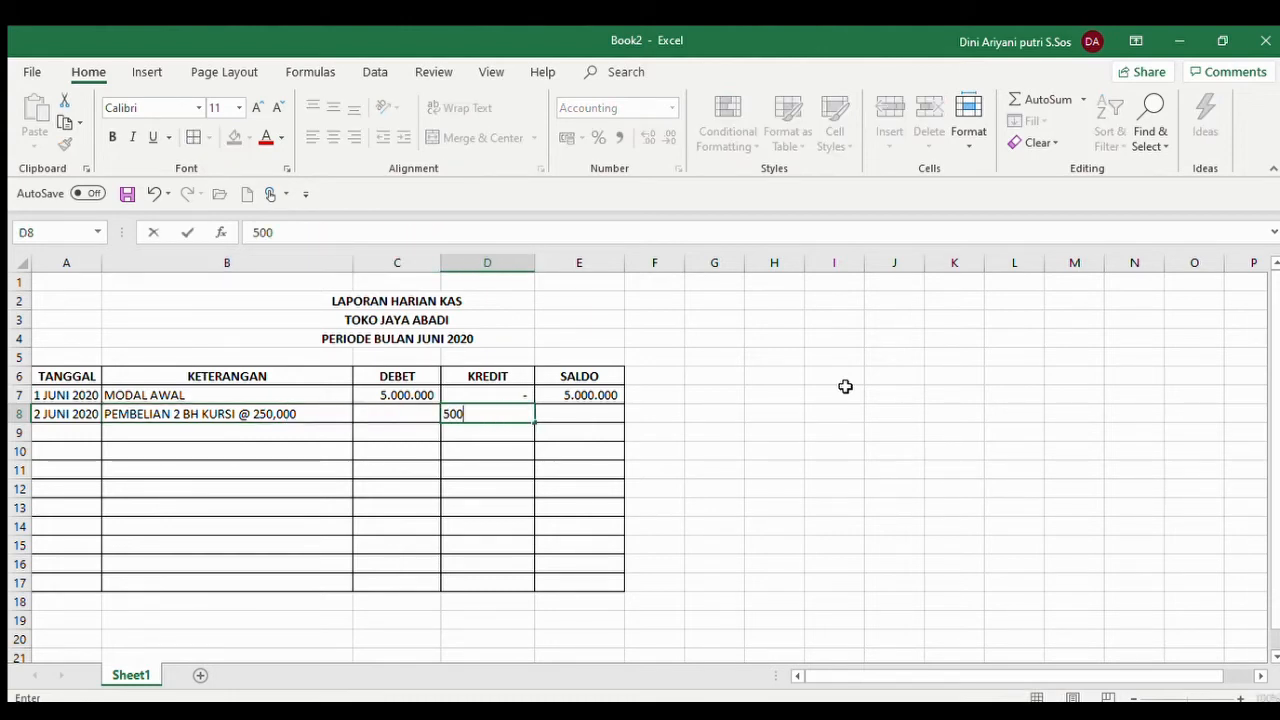
{"action": "key", "text": "Return"}
{"action": "key", "text": "Up"}
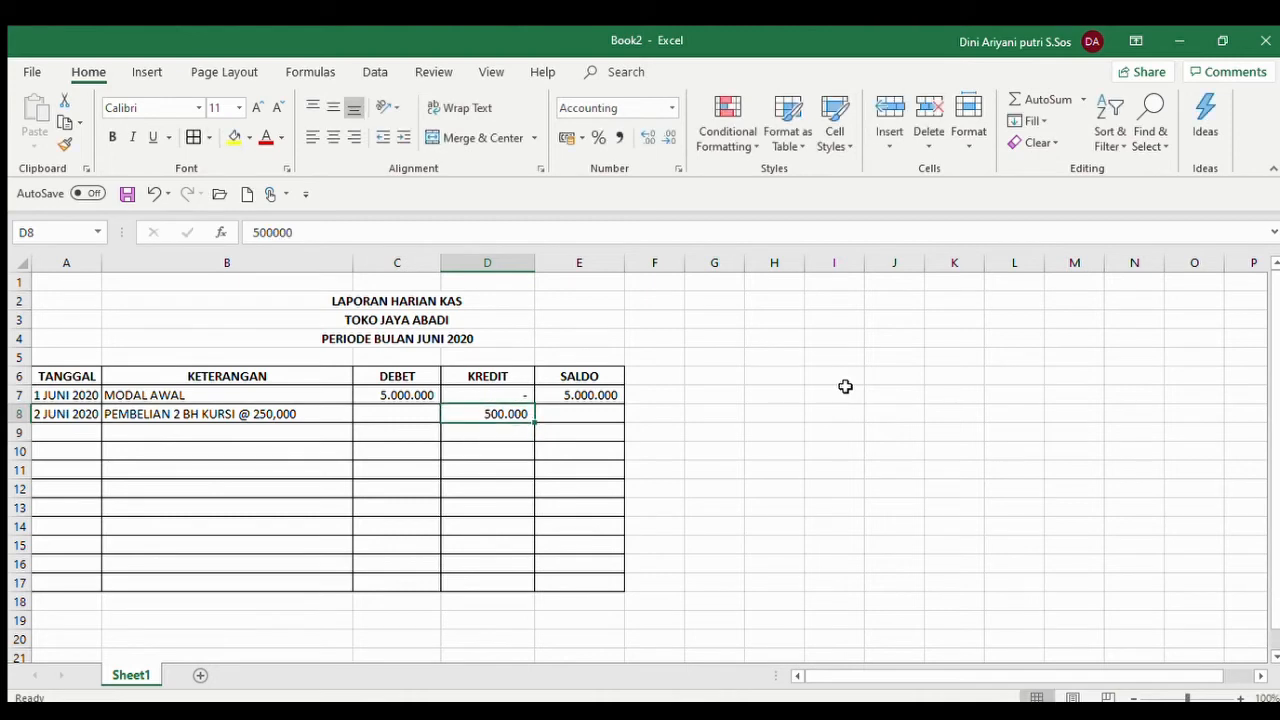
Enter 0 as the debit in C8 for the 2 JUNI 2020 transaction
{"action": "key", "text": "Left"}
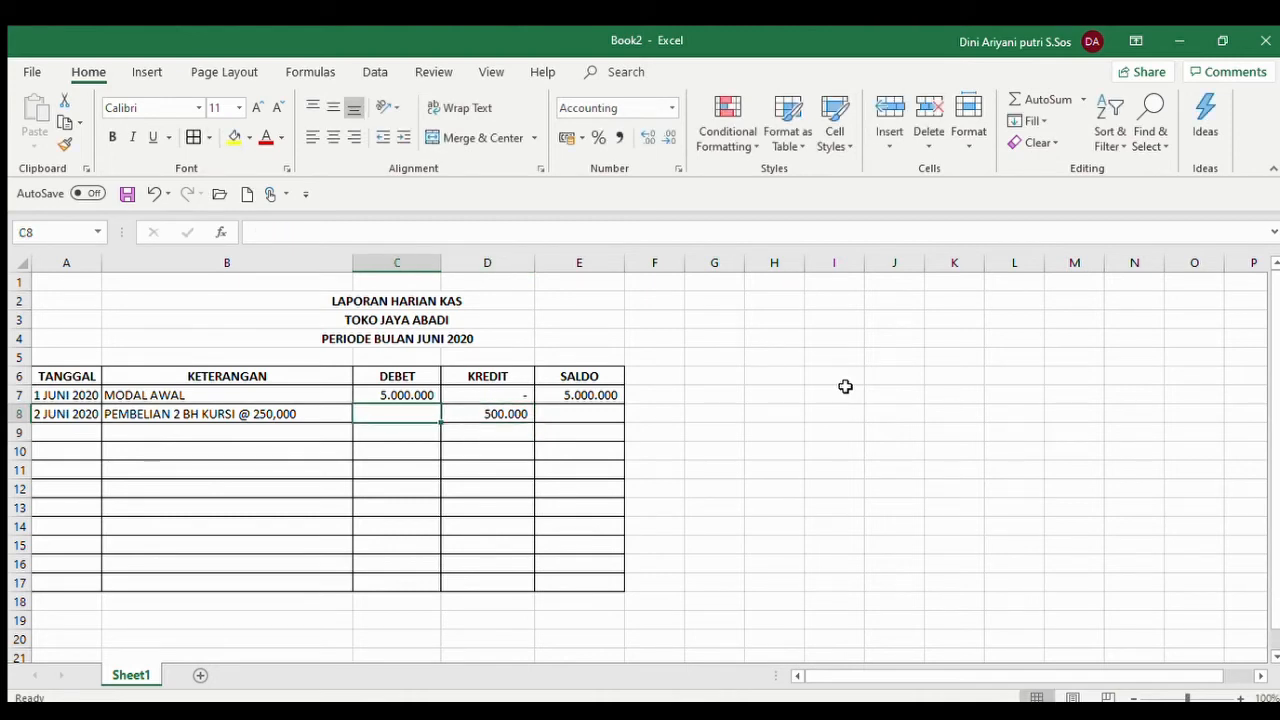
{"action": "key", "text": "Right"}
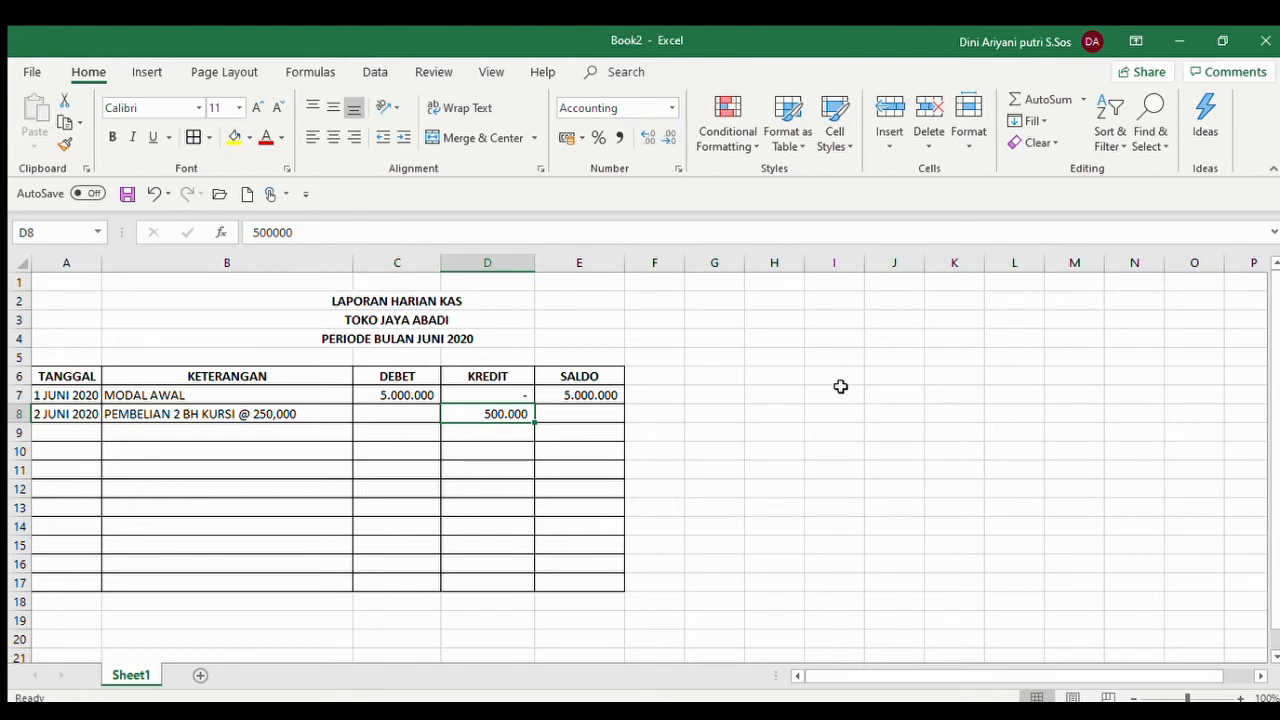
{"action": "key", "text": "Left"}
{"action": "type", "text": "0"}
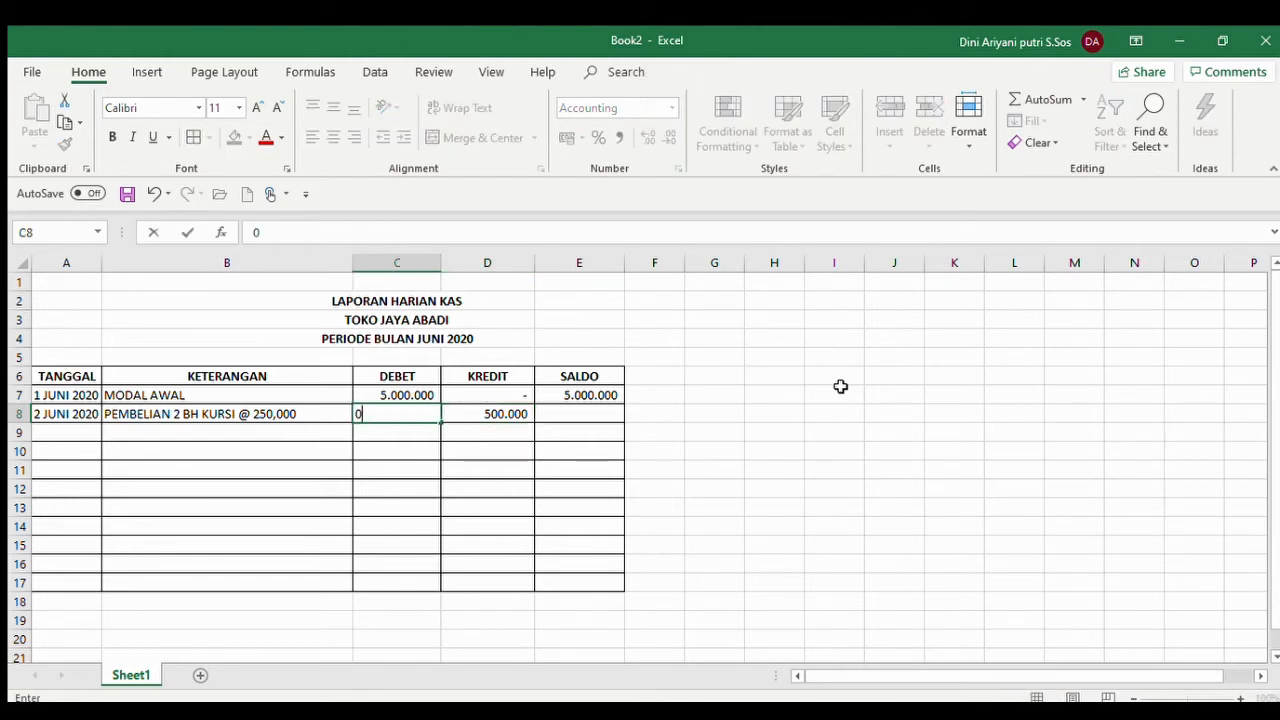
{"action": "key", "text": "Return"}
{"action": "key", "text": "Up"}
Enter the running balance formula =E7+C8-D8 in E8
{"action": "key", "text": "Right"}
{"action": "key", "text": "Right"}
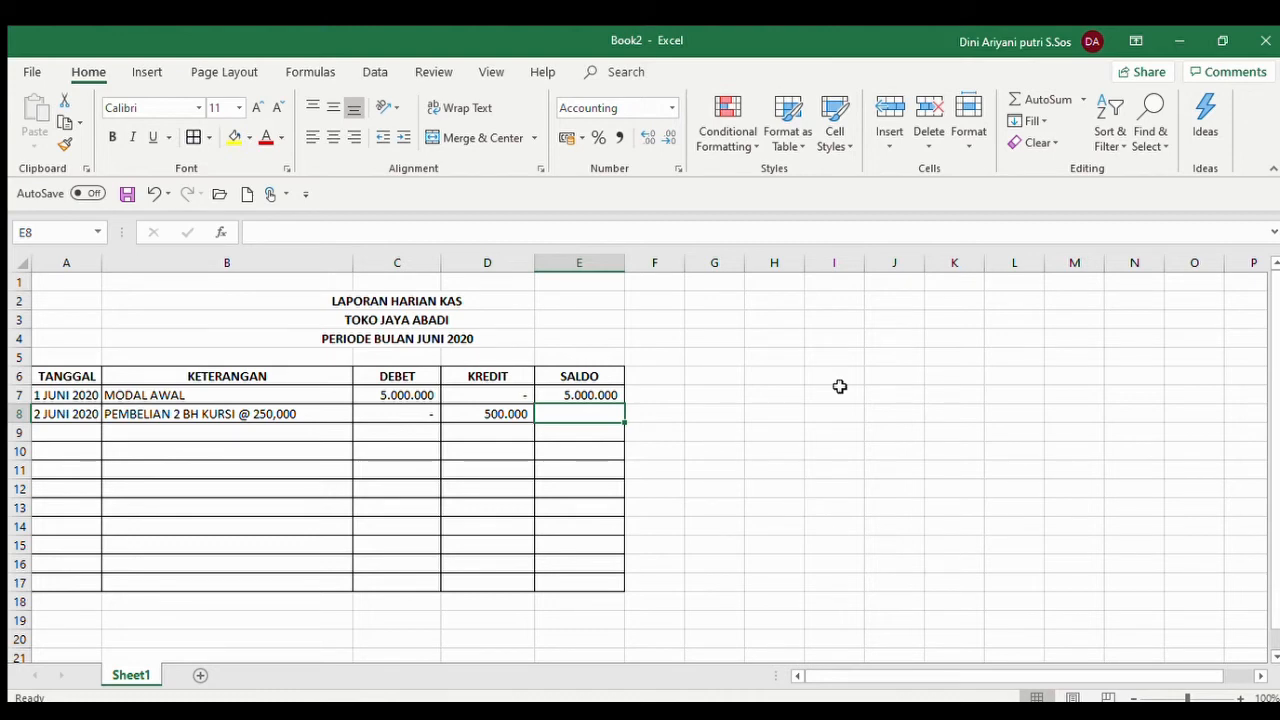
{"action": "type", "text": "="}
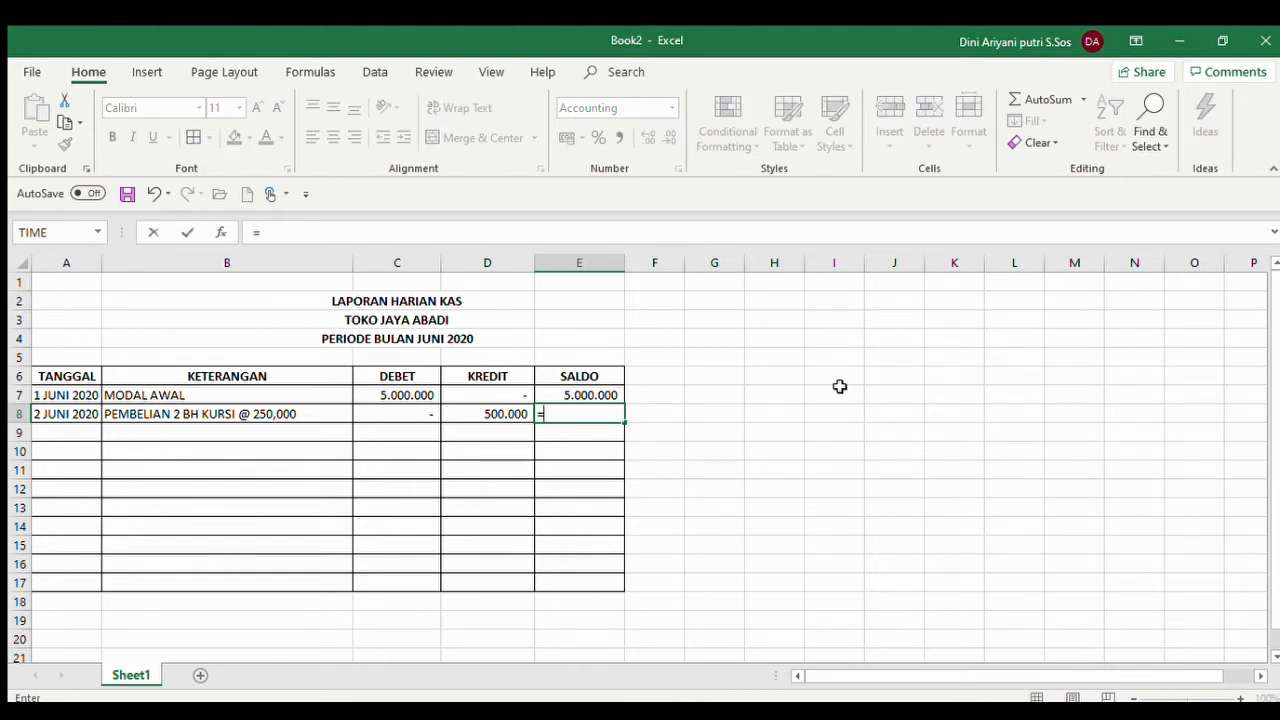
{"action": "key", "text": "Up"}
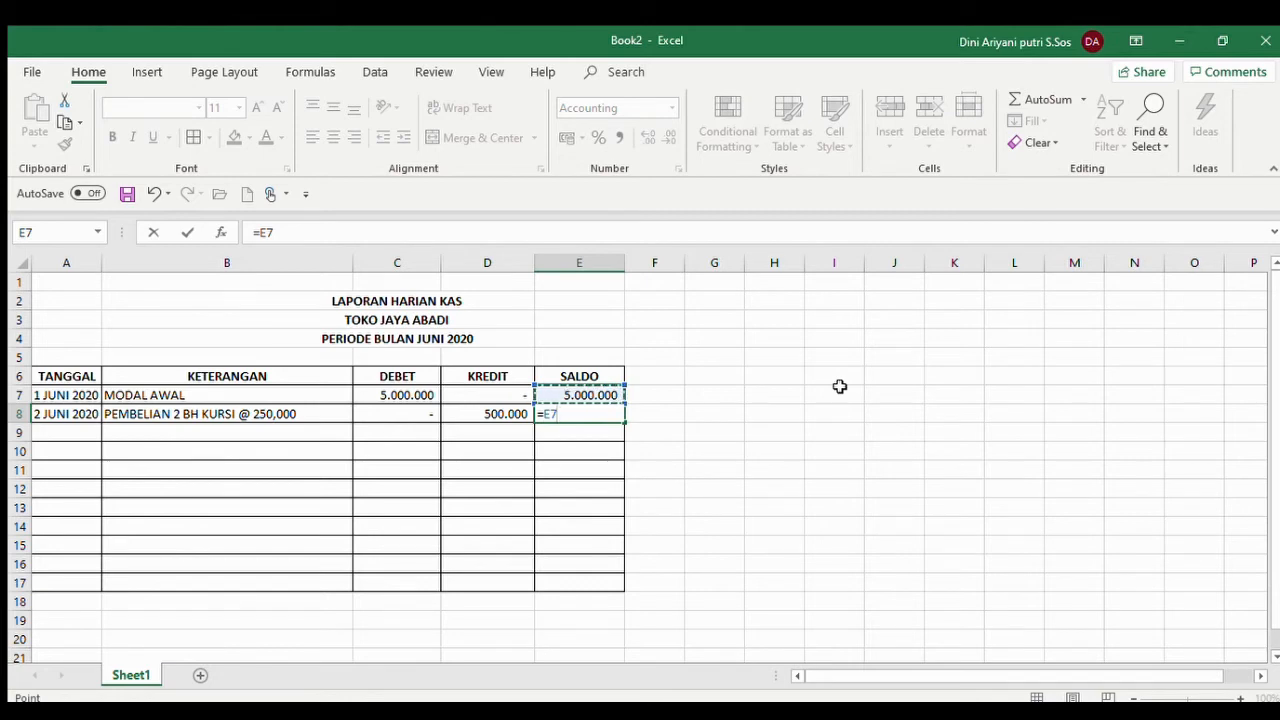
{"action": "type", "text": "+"}
{"action": "key", "text": "Left"}
{"action": "key", "text": "Left"}
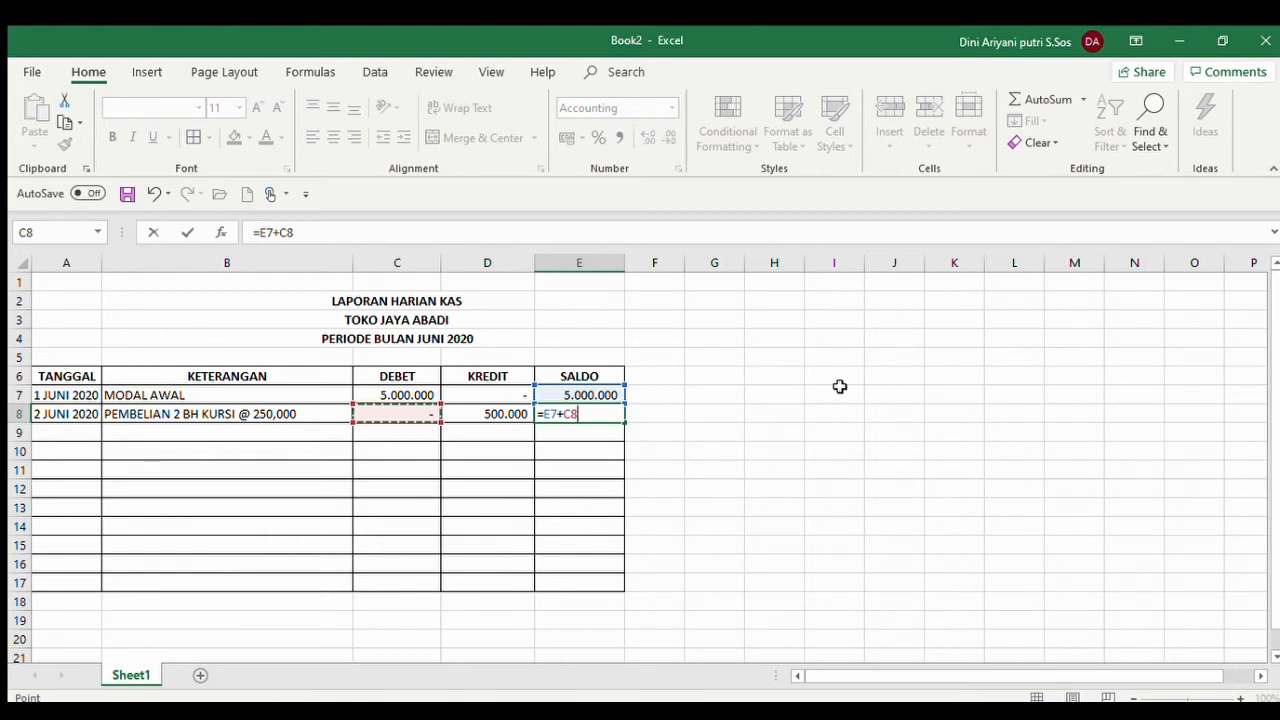
{"action": "type", "text": "-"}
{"action": "key", "text": "Left"}
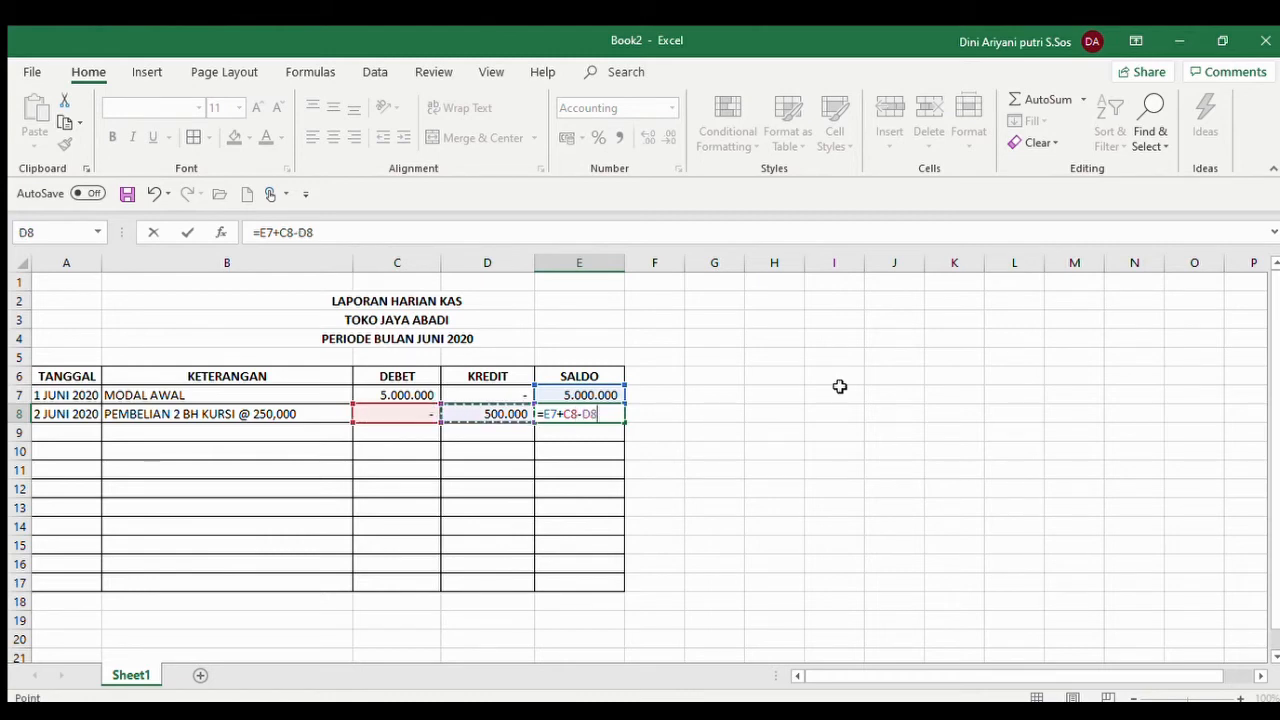
{"action": "key", "text": "ctrl+Return"}
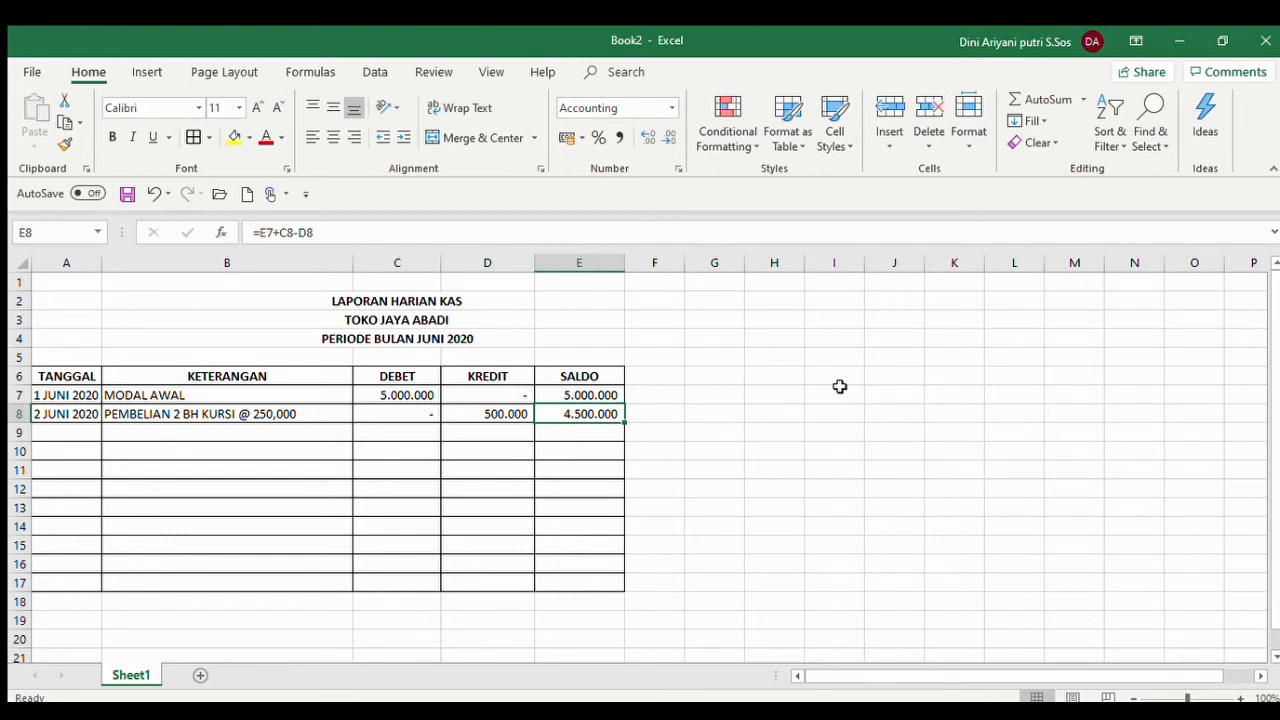
Examine the debit, credit and balance entries of the first two transactions in rows 7 and 8
{"action": "key", "text": "Up"}
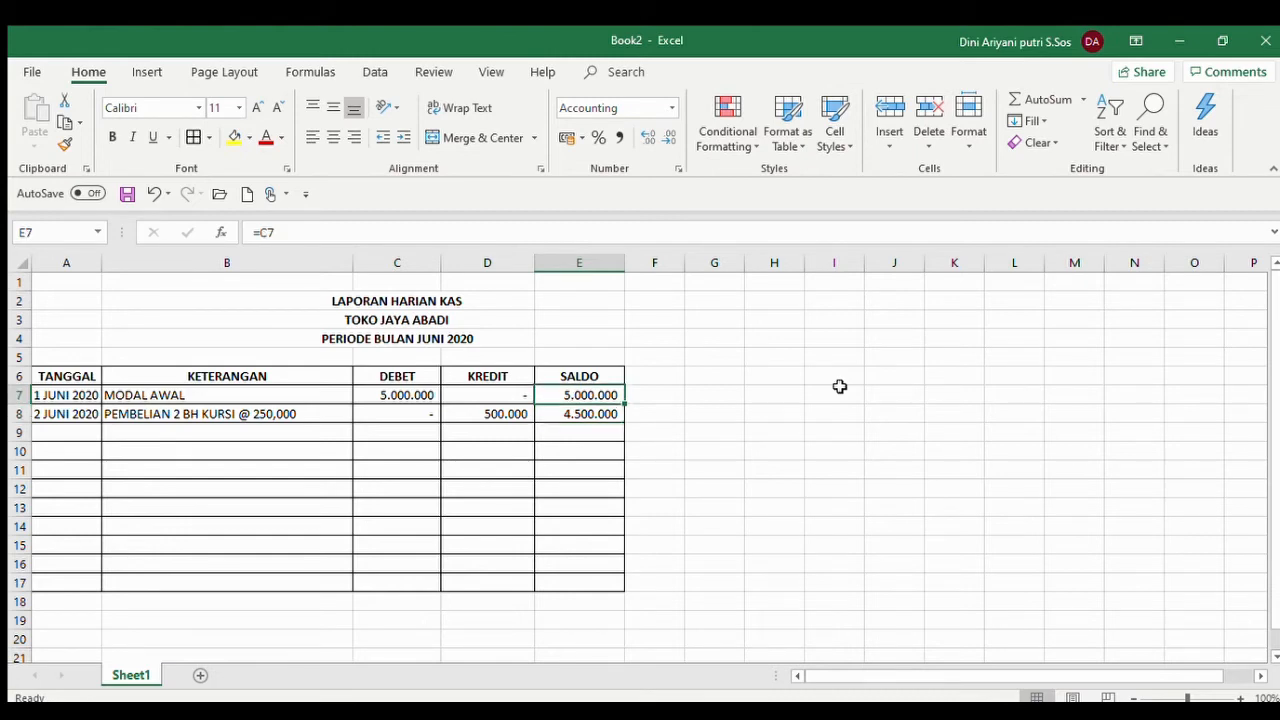
{"action": "key", "text": "Left"}
{"action": "key", "text": "Left"}
{"action": "key", "text": "Left"}
{"action": "key", "text": "shift+Down"}
{"action": "key", "text": "Right"}
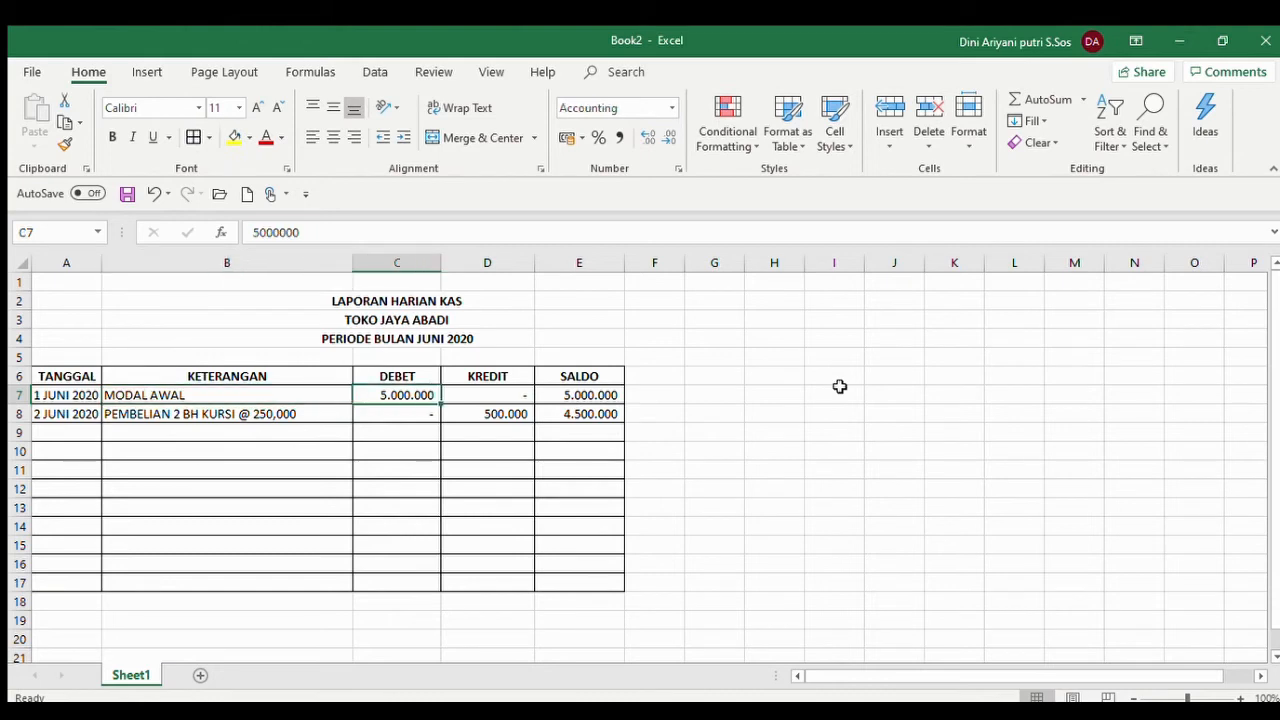
{"action": "key", "text": "Right"}
{"action": "key", "text": "Right"}
{"action": "key", "text": "Left"}
{"action": "key", "text": "Left"}
{"action": "key", "text": "Left"}
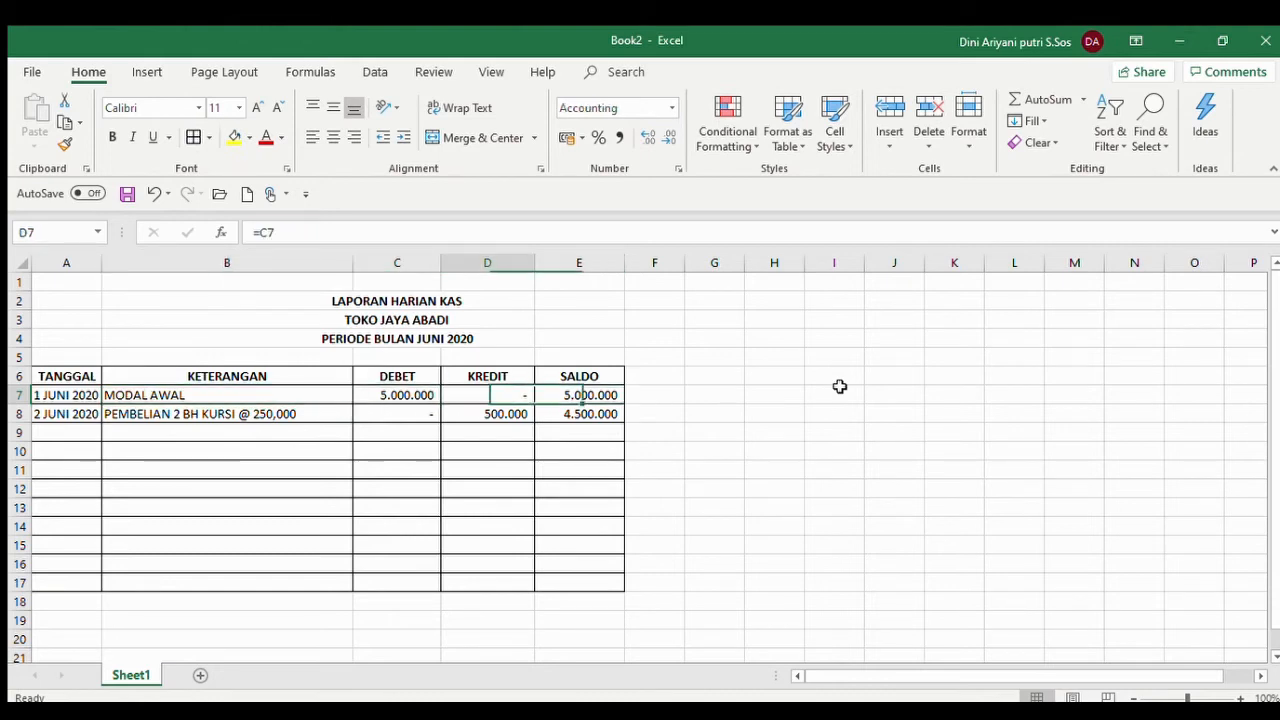
{"action": "key", "text": "Down"}
{"action": "key", "text": "Right"}
{"action": "key", "text": "Right"}
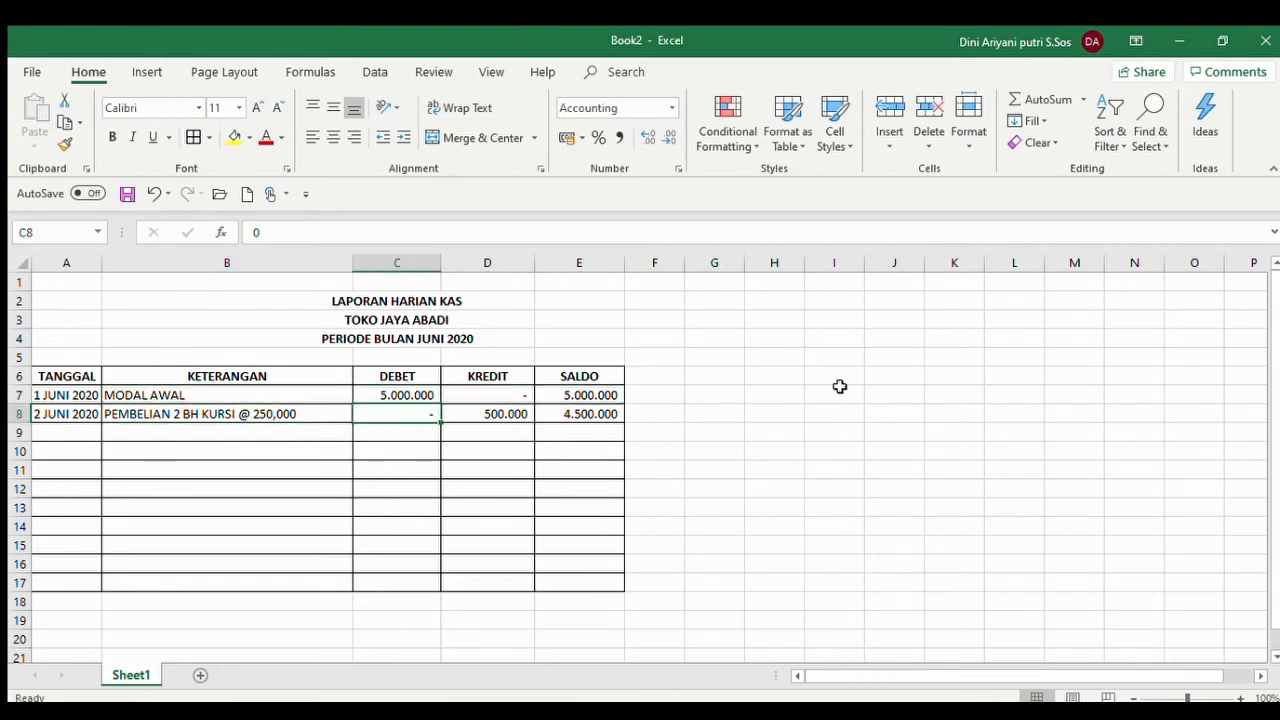
{"action": "key", "text": "Right"}
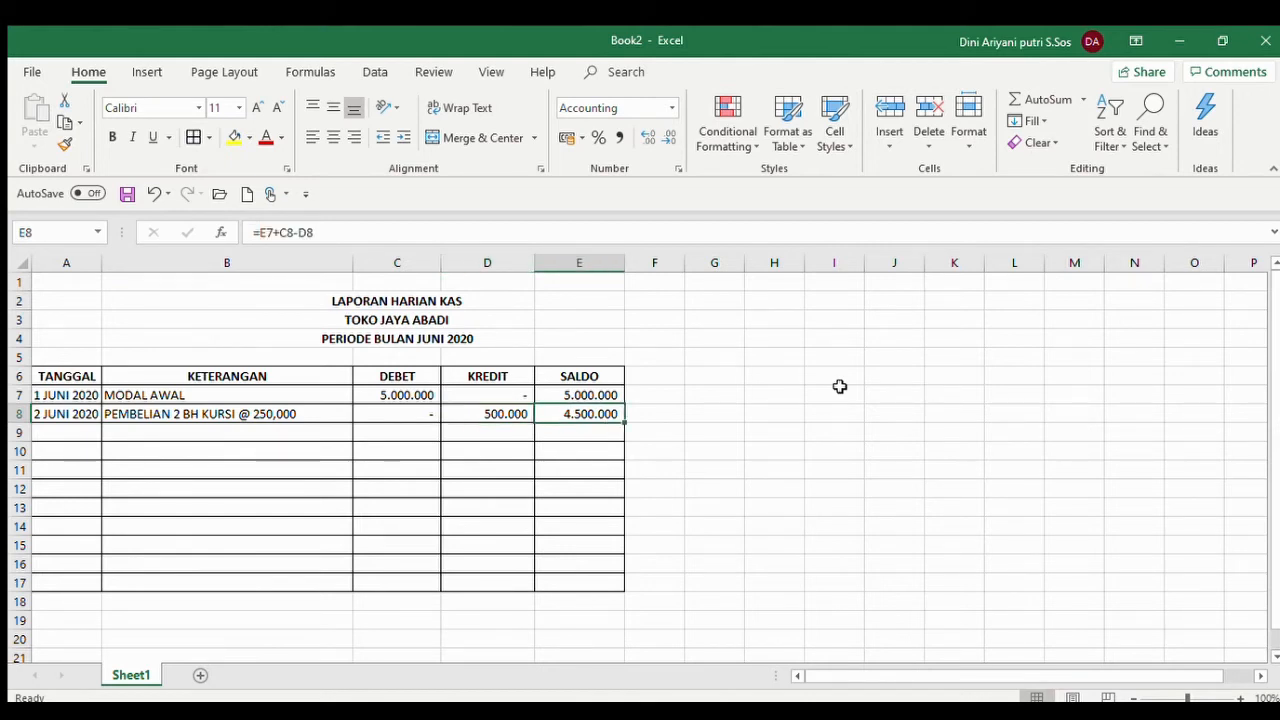
Fill the balance formula from E8 down through E16
{"action": "key", "text": "ctrl+c"}
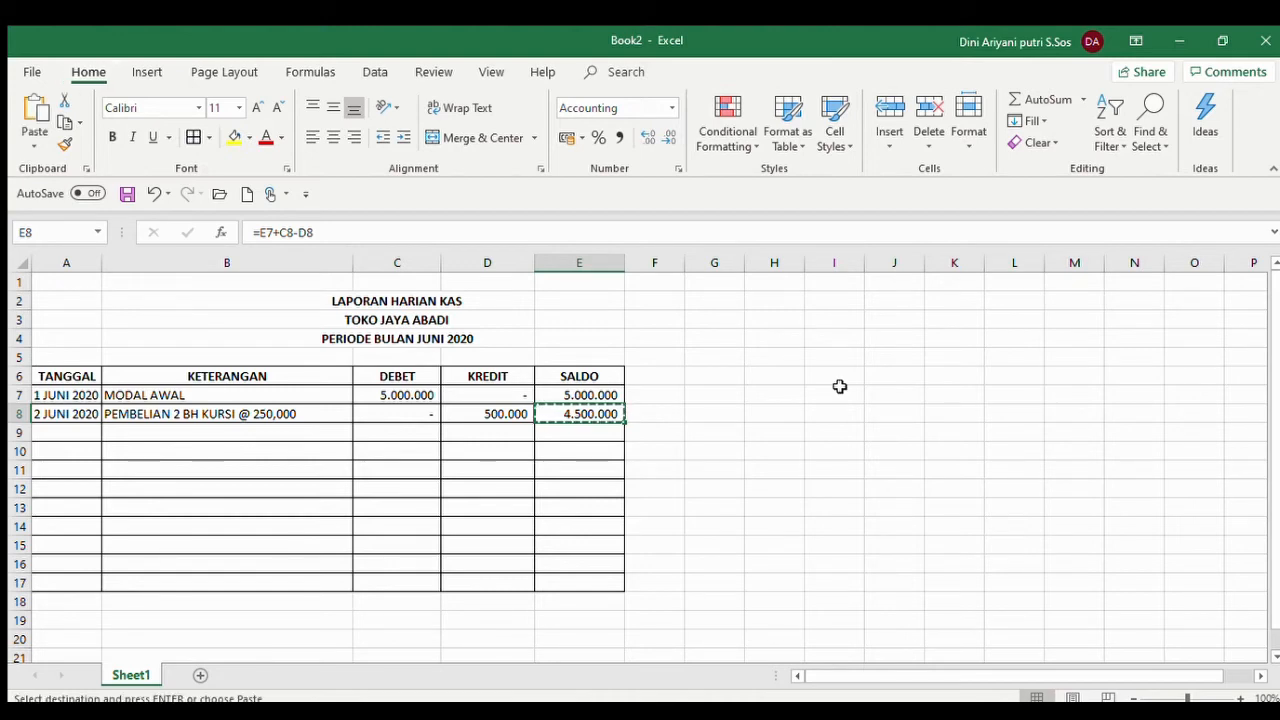
{"action": "key", "text": "Escape"}
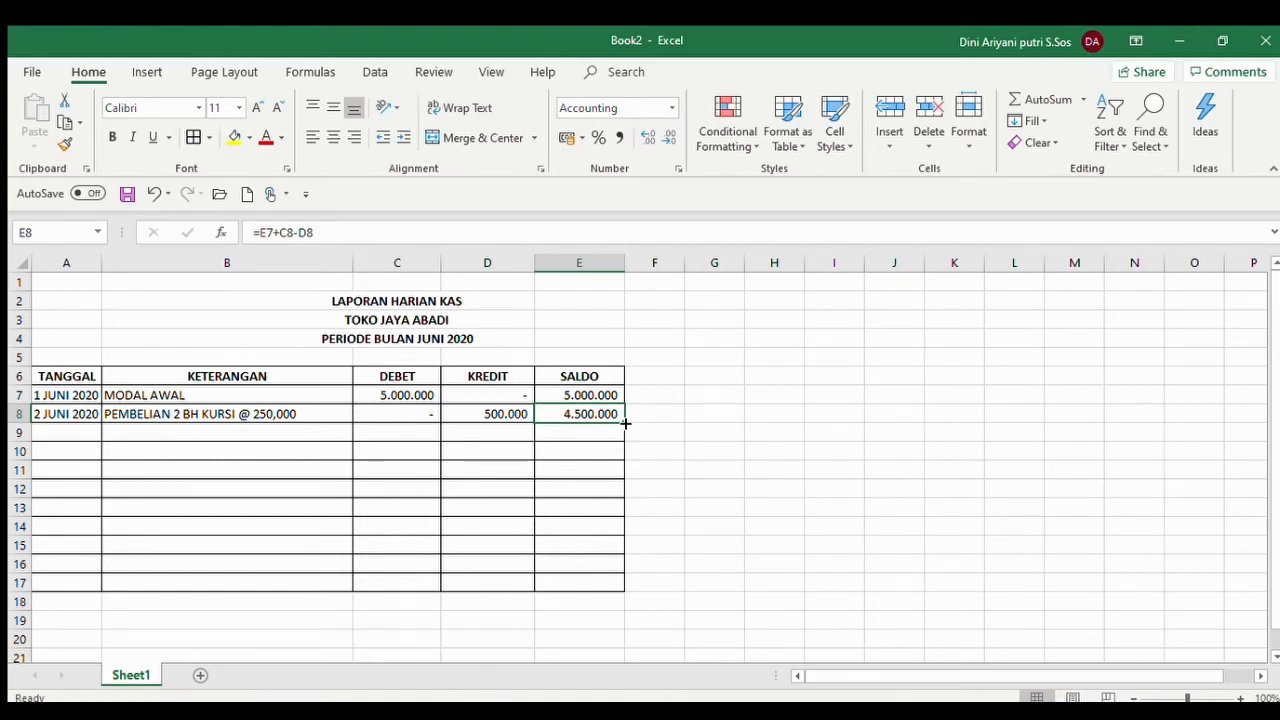
{"action": "left_click_drag", "start_coordinate": [625, 423], "coordinate": [619, 580]}
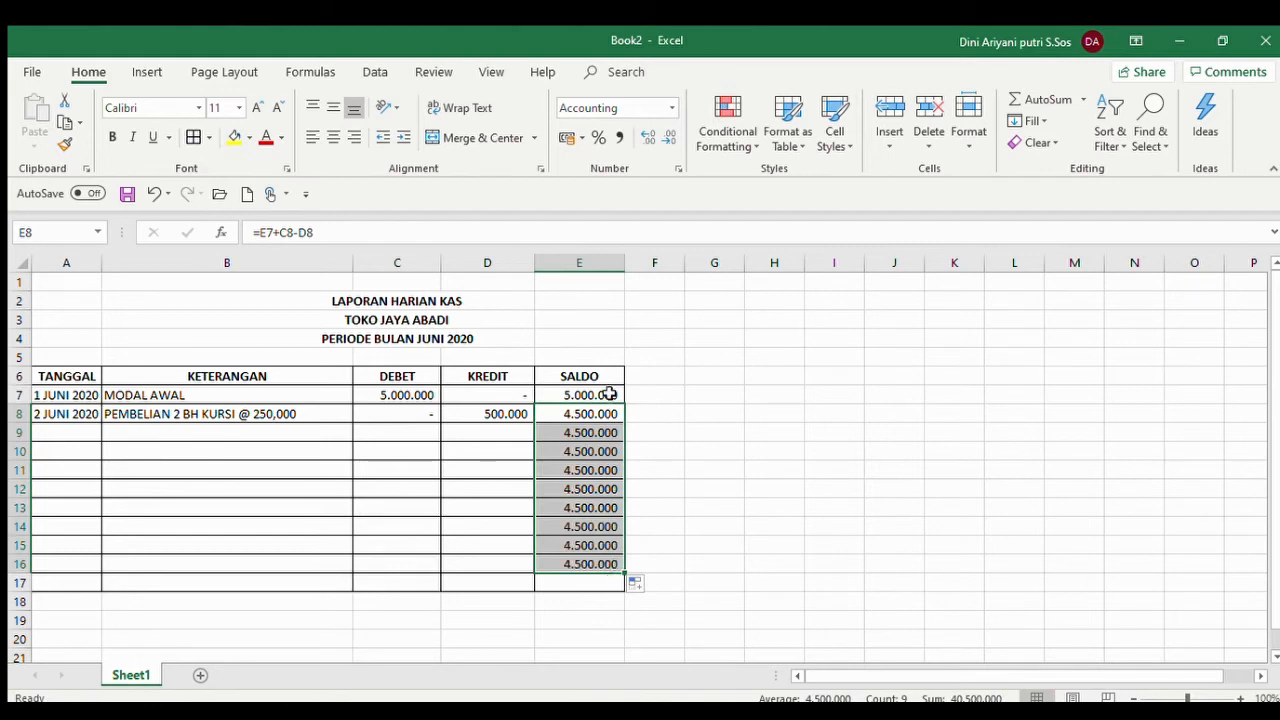
{"action": "left_click", "coordinate": [607, 440]}
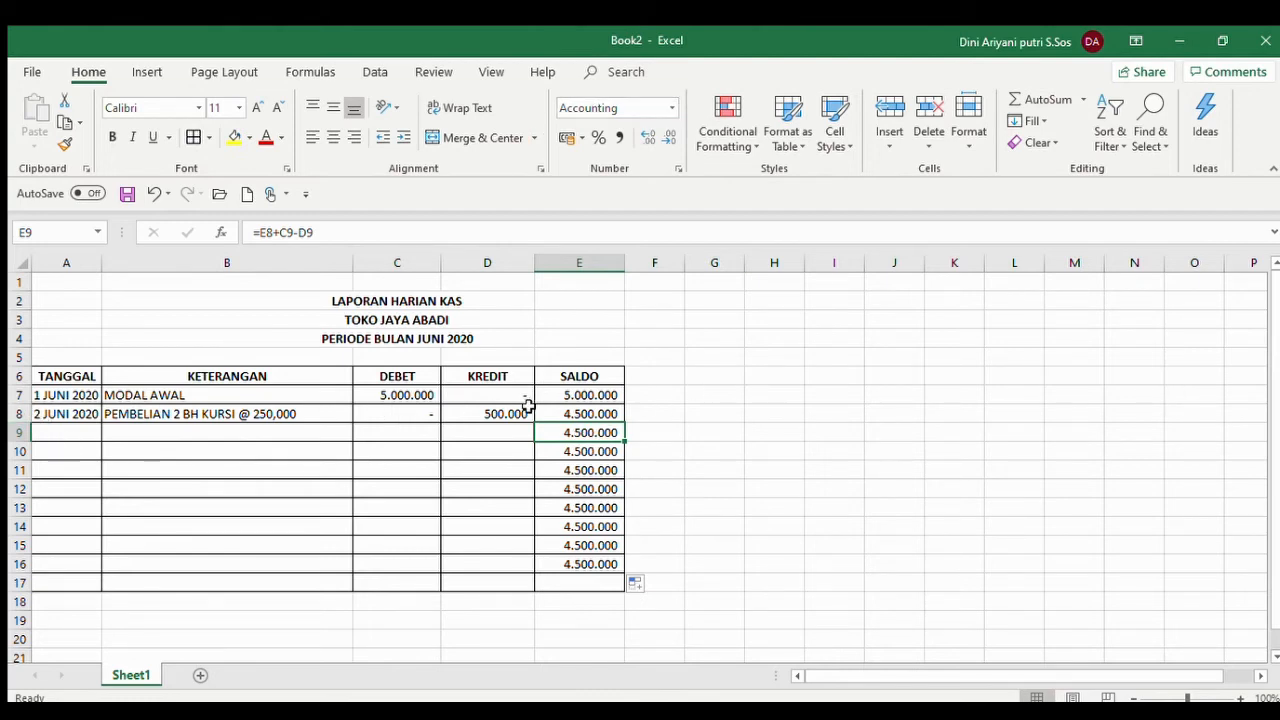
Wrap the balance formula in E8 in an IF function with the blank-entry condition AND(C8="";D8="")
{"action": "left_click", "coordinate": [581, 413]}
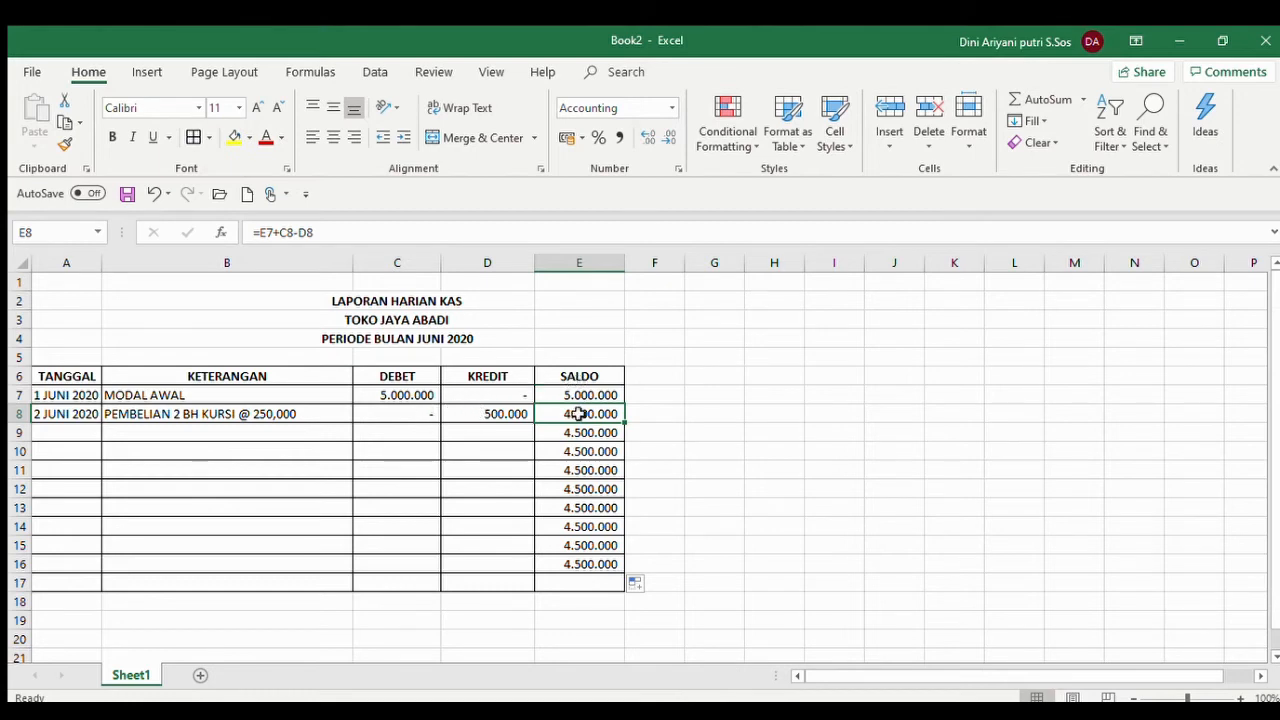
{"action": "left_click", "coordinate": [261, 232]}
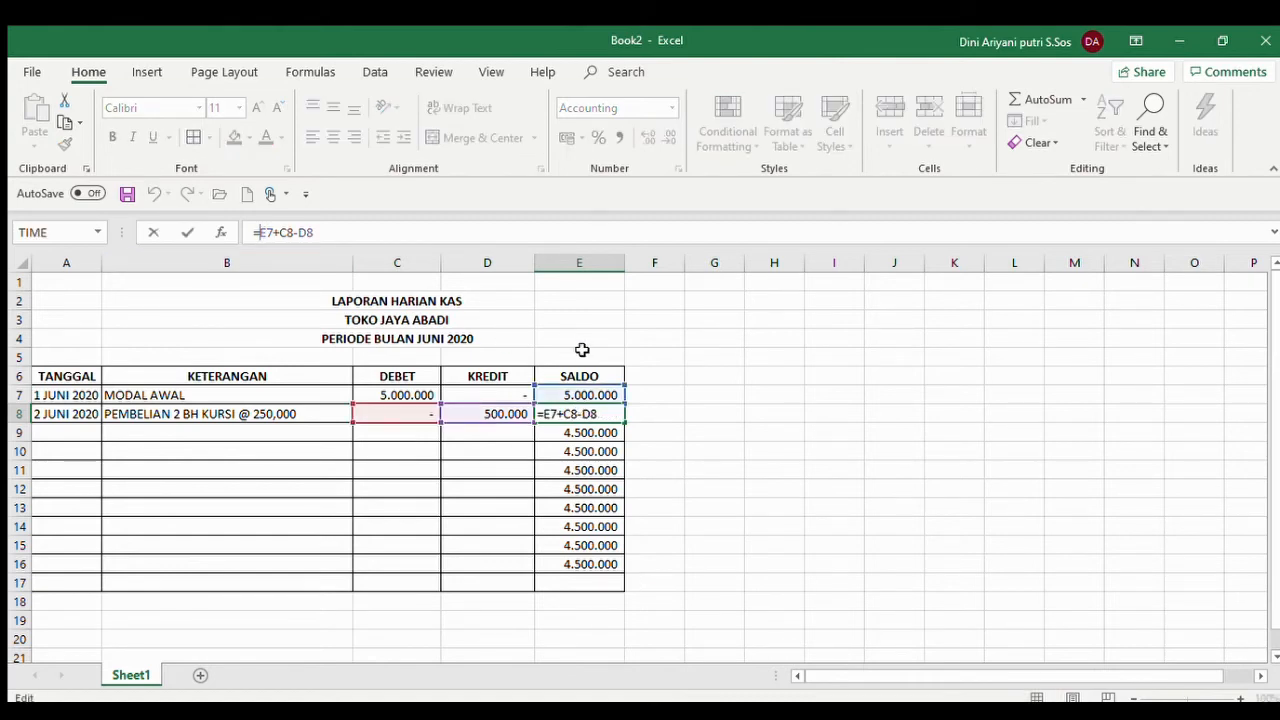
{"action": "type", "text": "IF"}
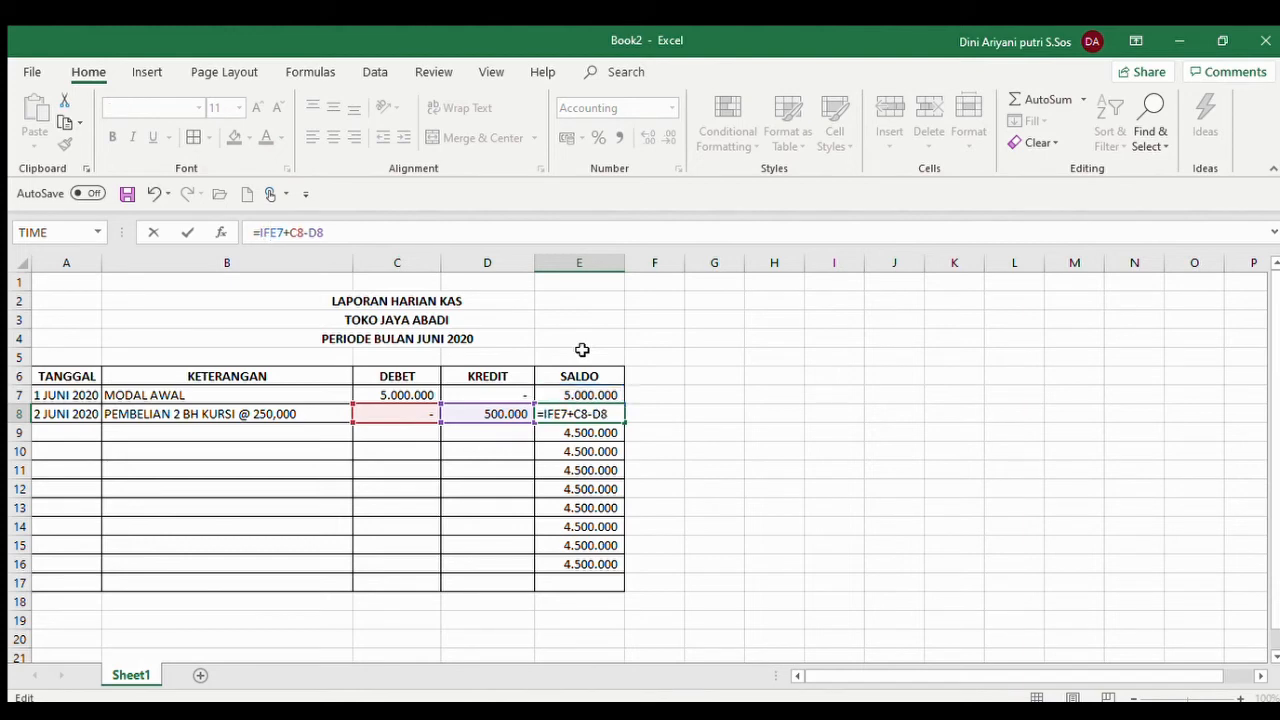
{"action": "type", "text": "(AND"}
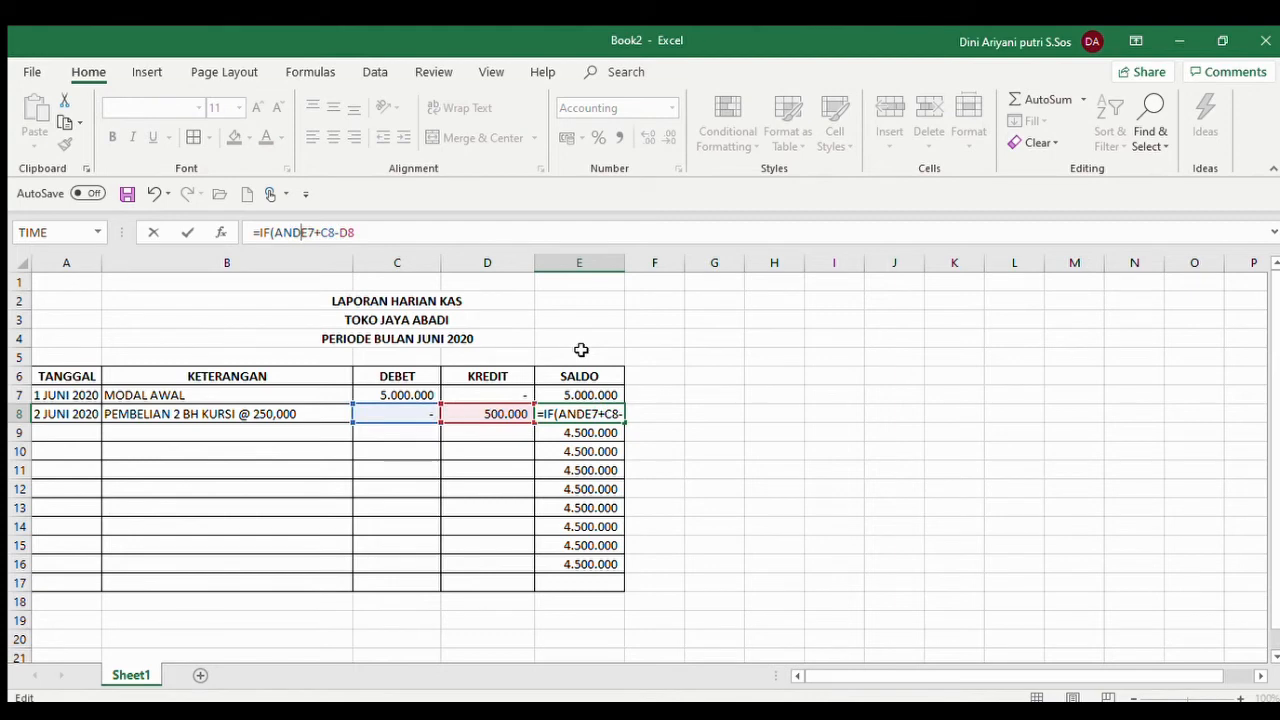
{"action": "type", "text": "("}
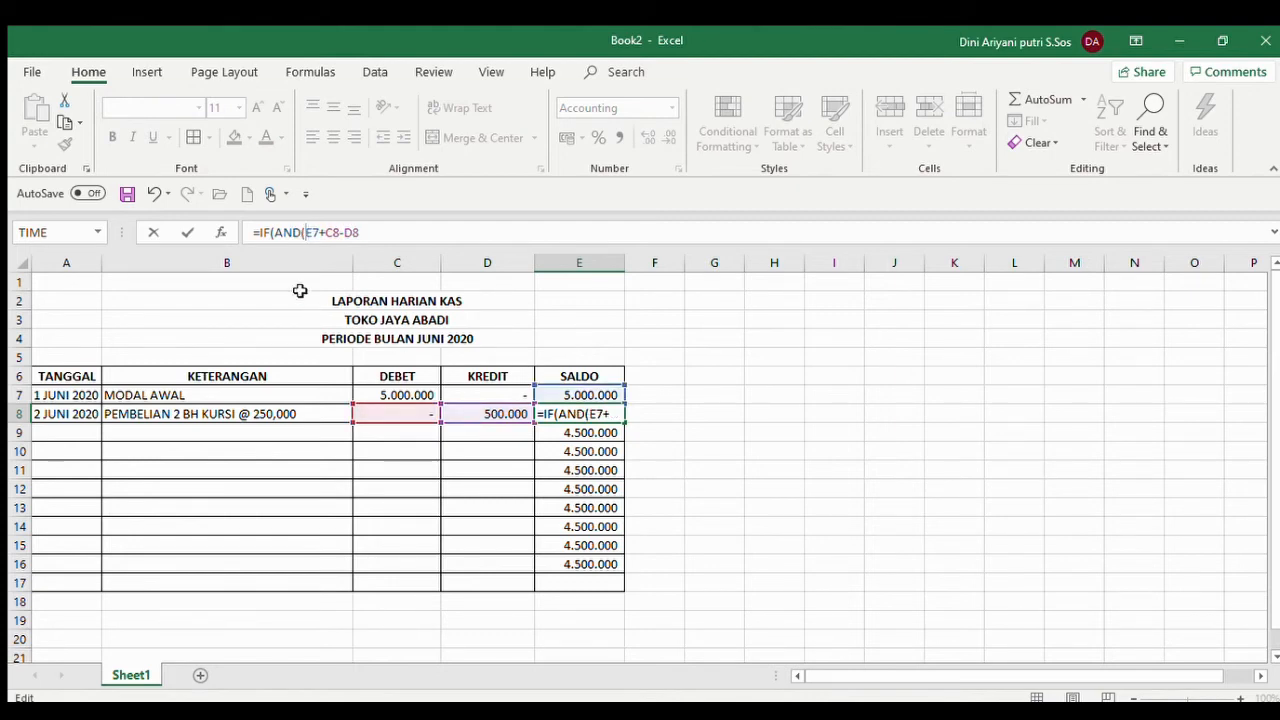
{"action": "left_click", "coordinate": [406, 414]}
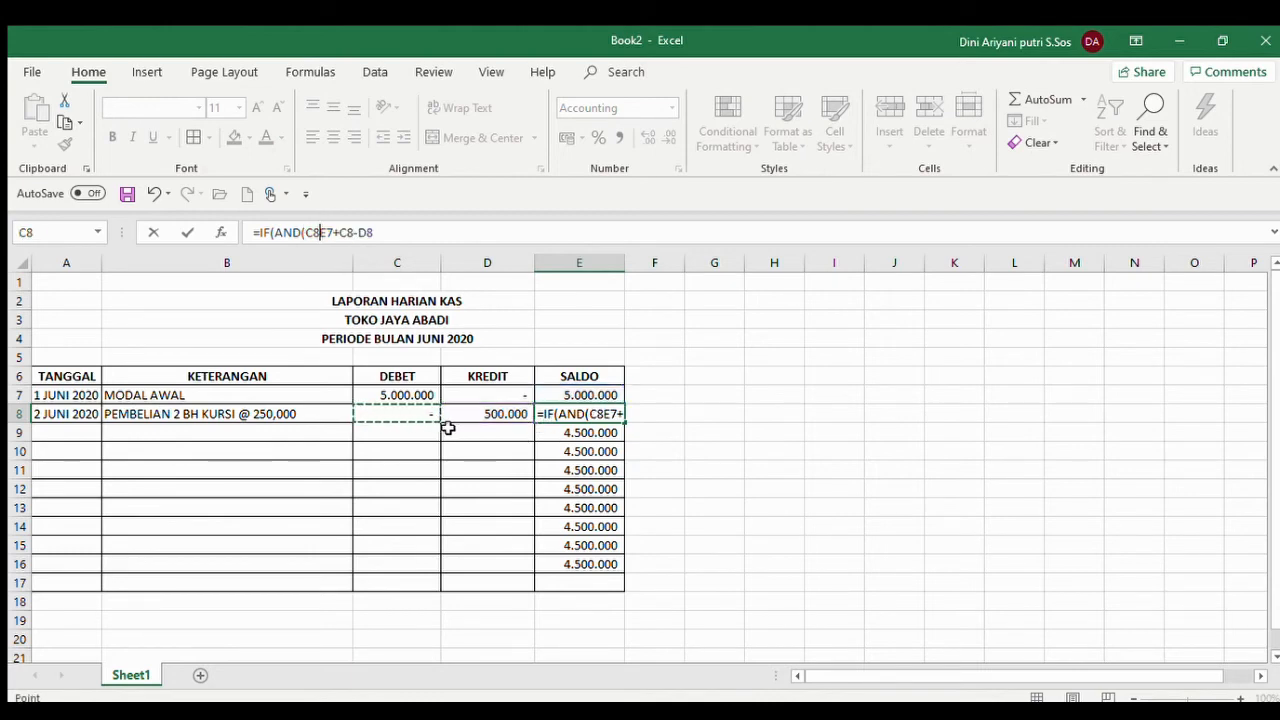
{"action": "type", "text": "="}
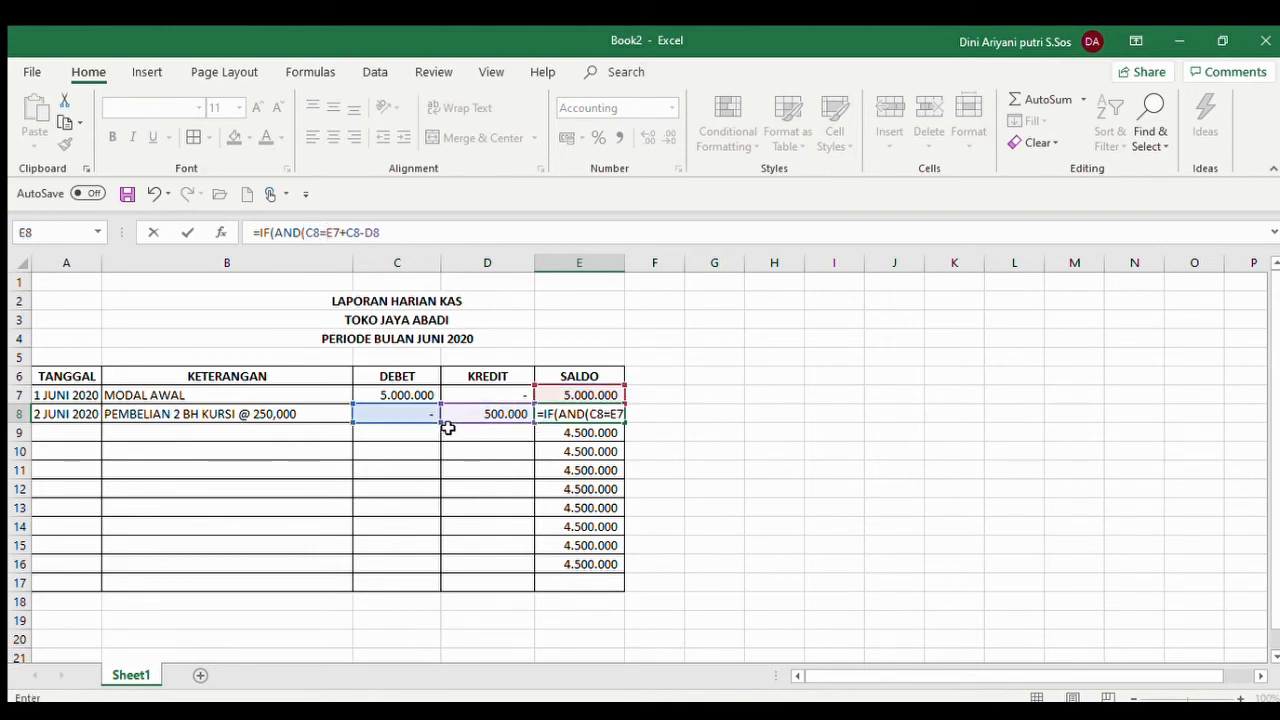
{"action": "type", "text": "\"\""}
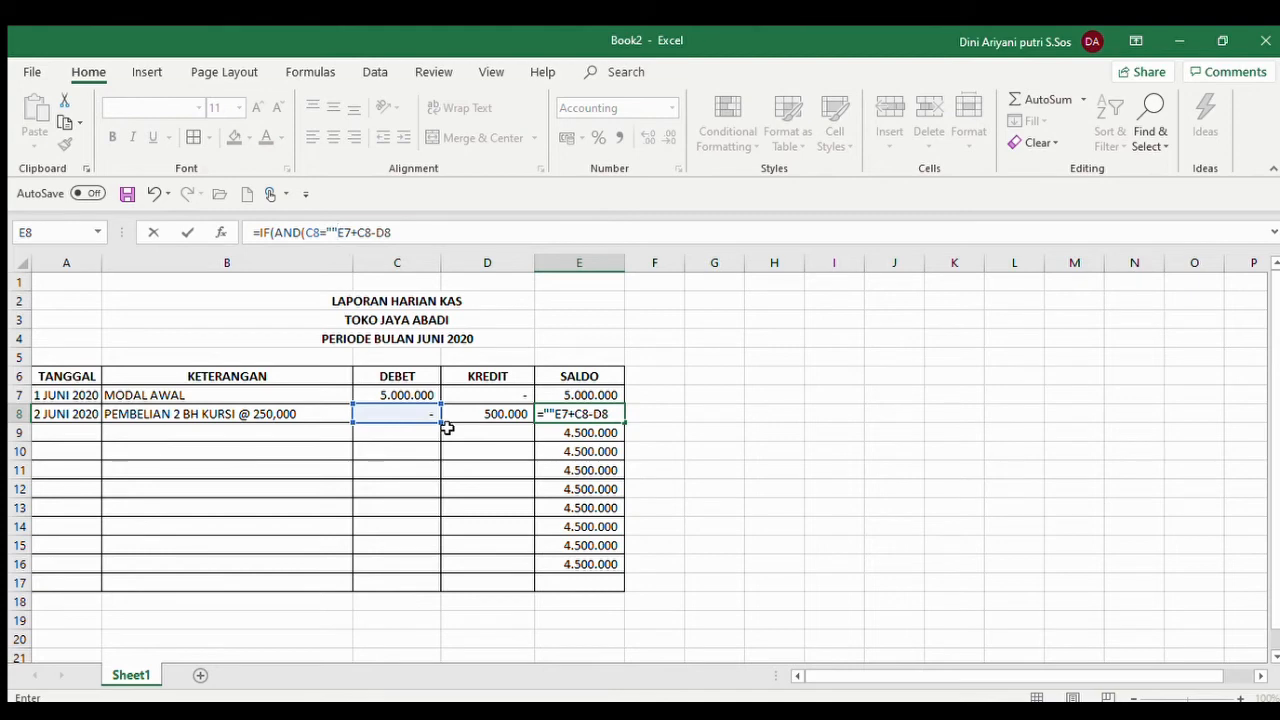
{"action": "type", "text": ";"}
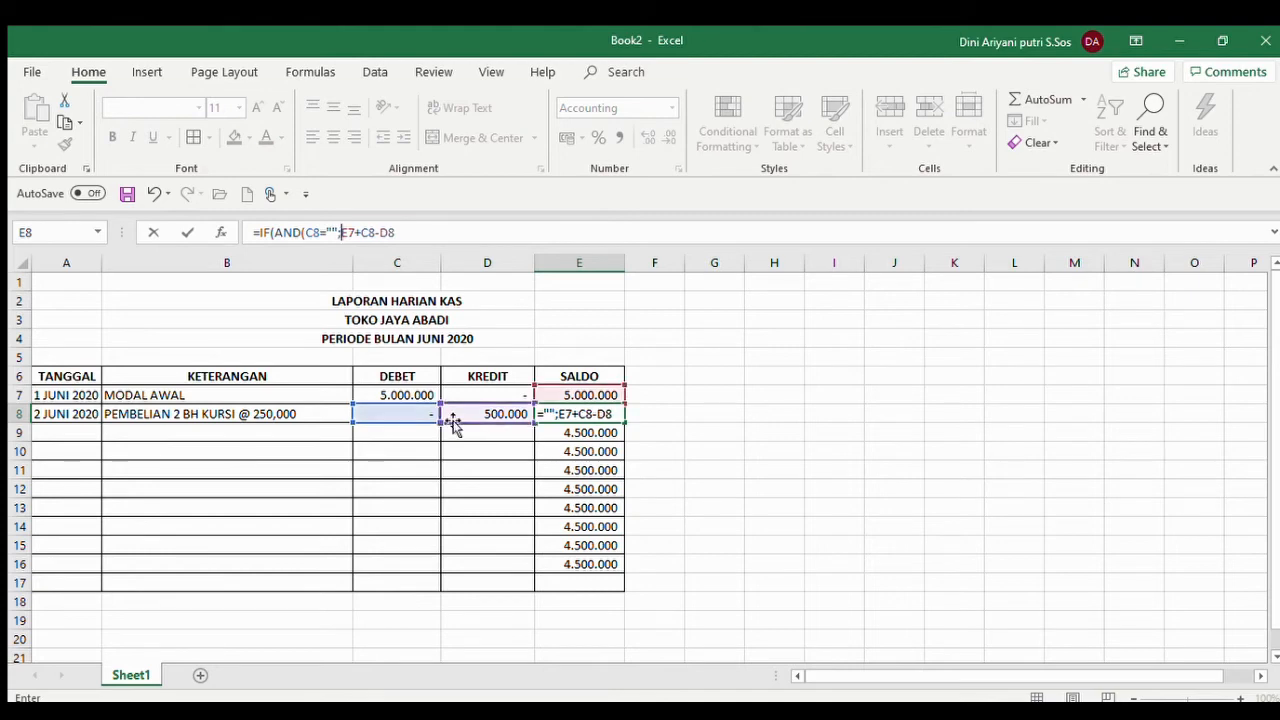
{"action": "left_click", "coordinate": [482, 413]}
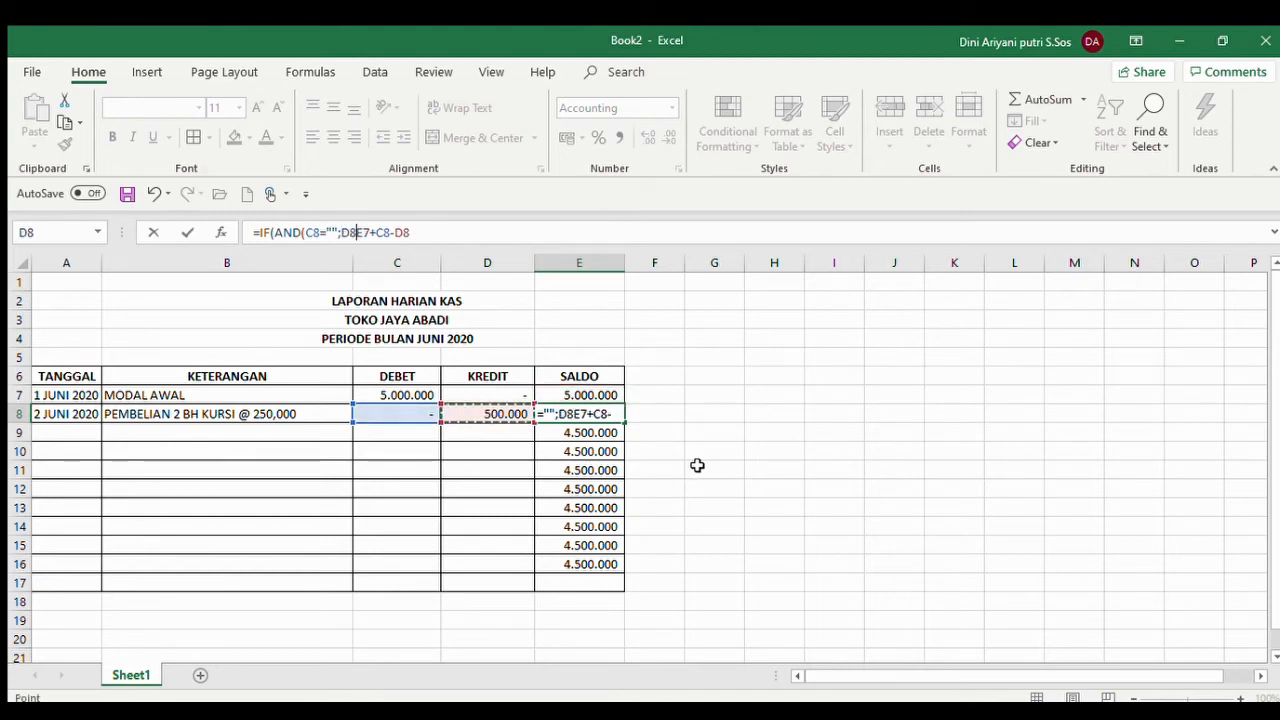
{"action": "type", "text": "=\"\""}
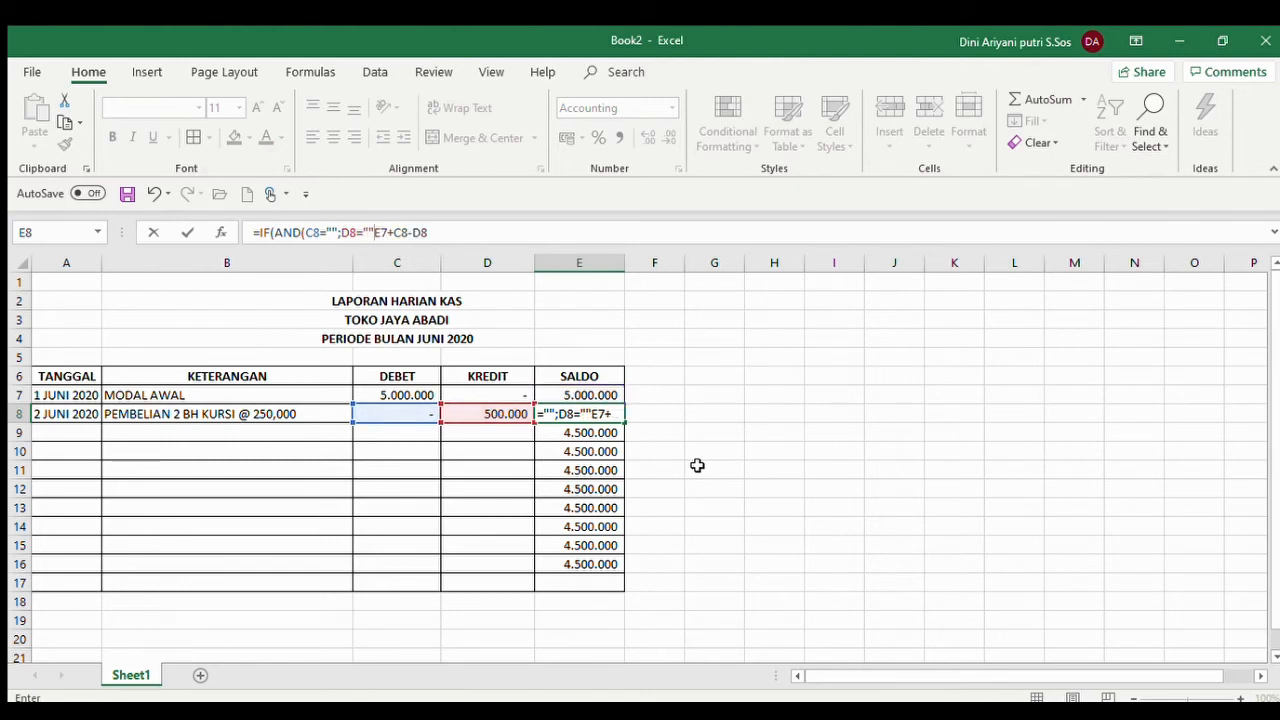
{"action": "type", "text": ");"}
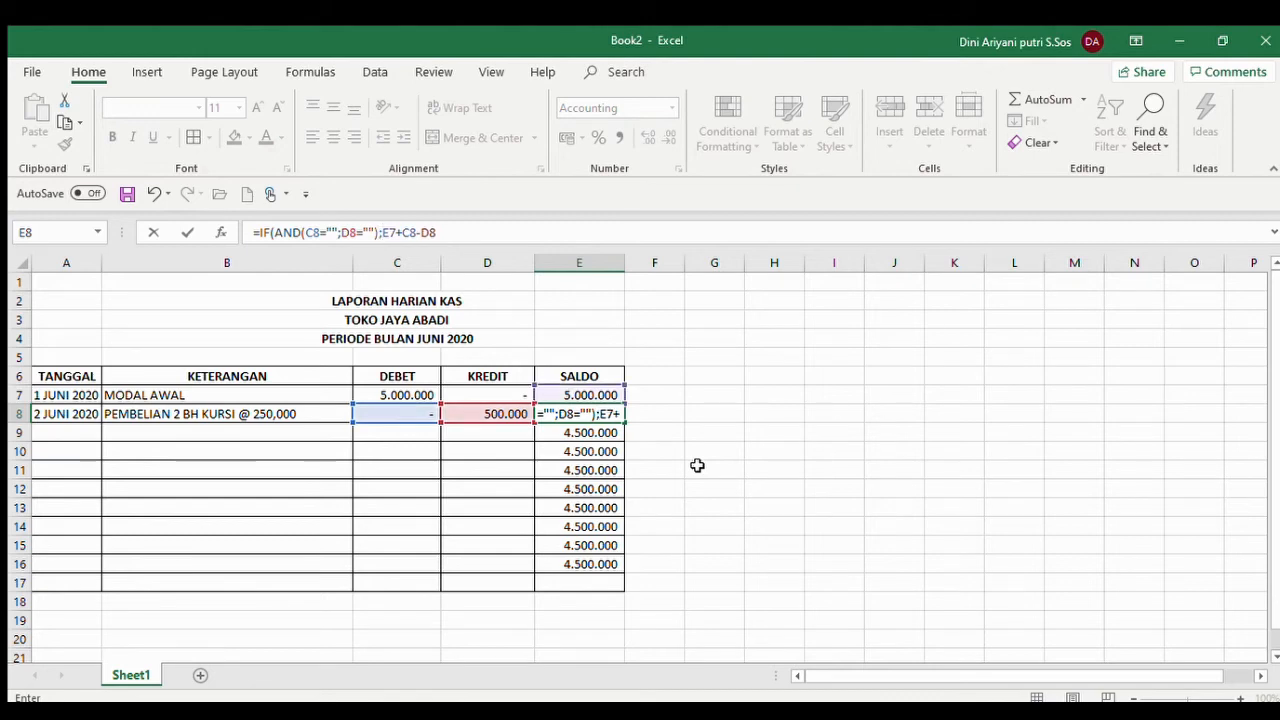
Complete the E8 formula with an empty result for blank entries, giving =IF(AND(C8="";D8="");"";E7+C8-D8)
{"action": "type", "text": "\"\""}
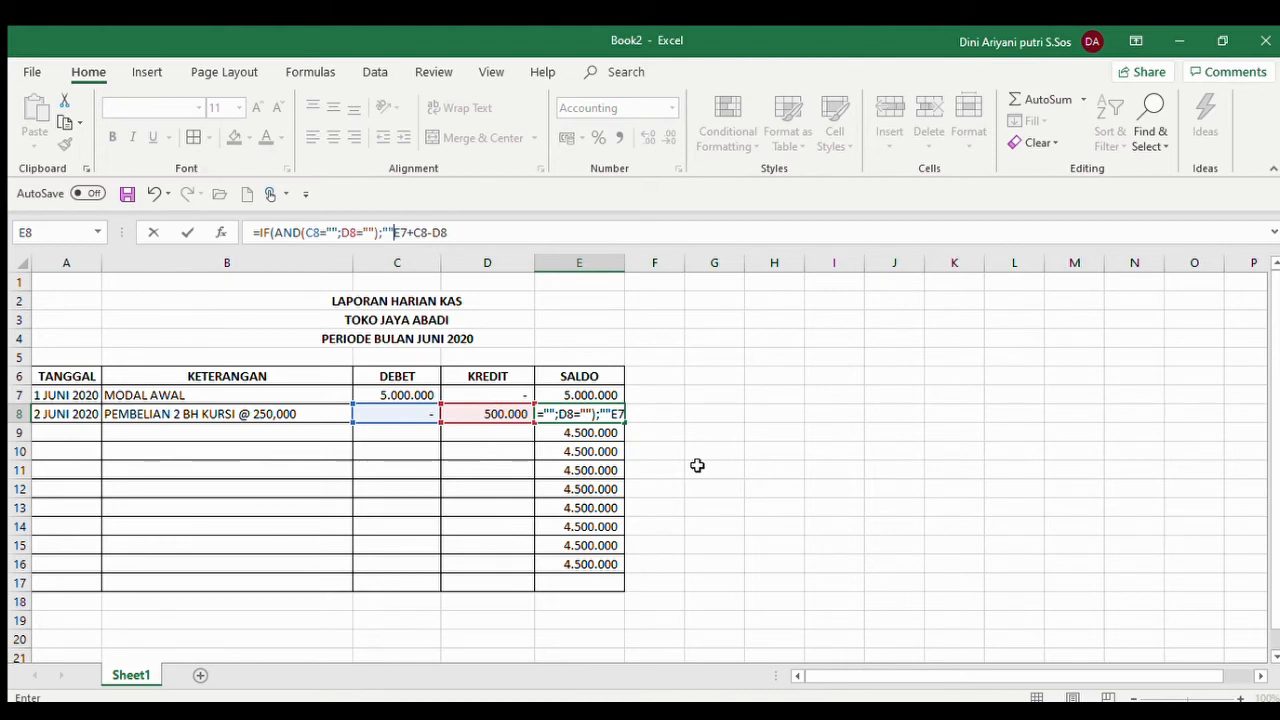
{"action": "type", "text": ";"}
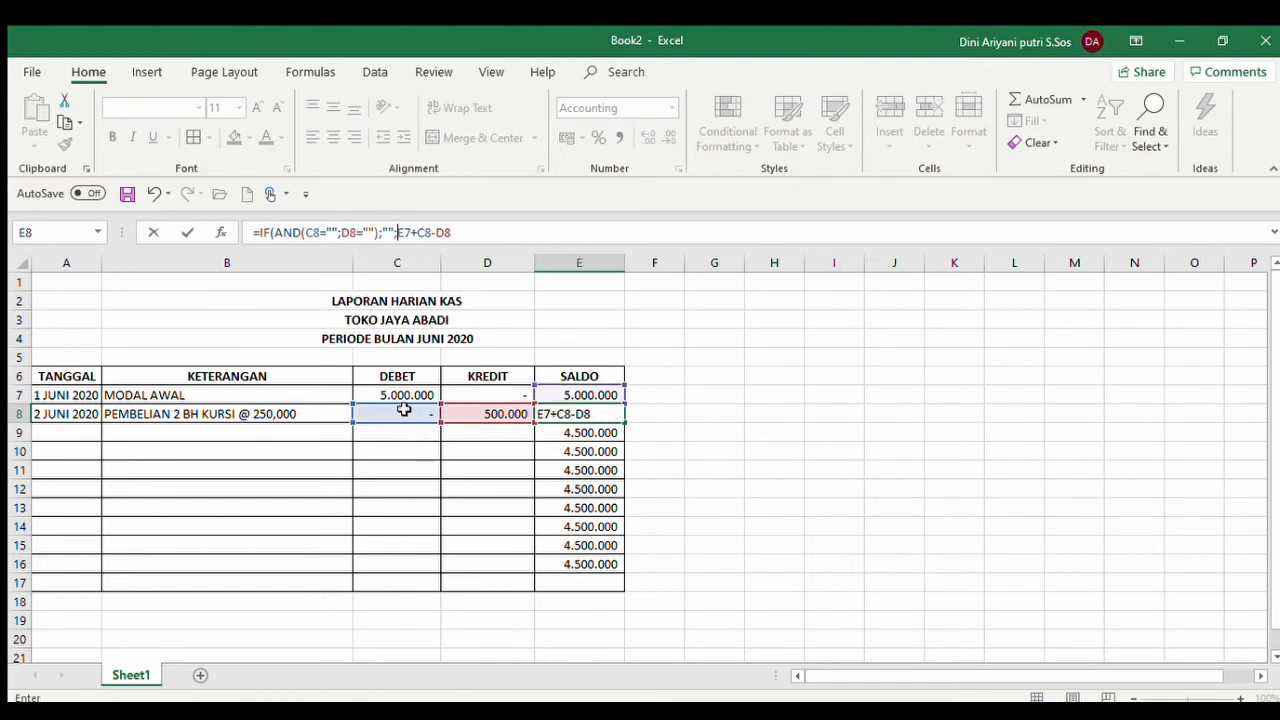
{"action": "left_click", "coordinate": [395, 232]}
{"action": "type", "text": ";"}
{"action": "left_click", "coordinate": [455, 233]}
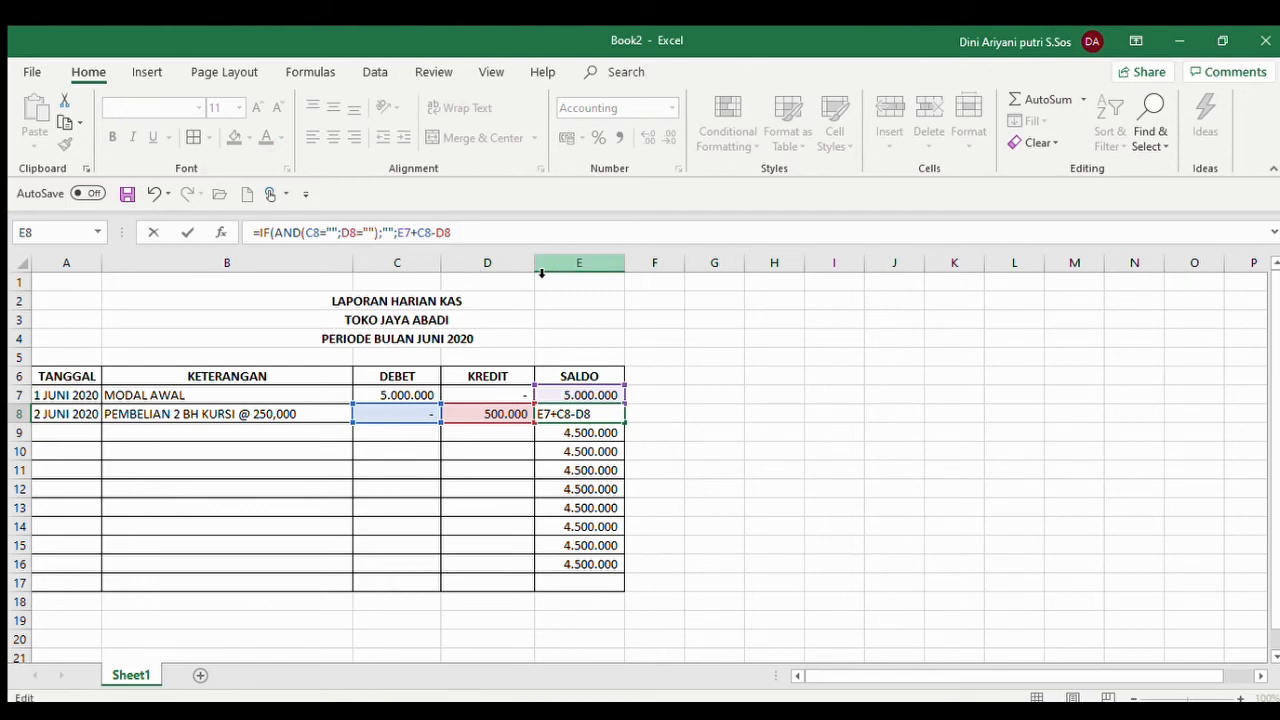
{"action": "type", "text": ")"}
{"action": "key", "text": "Return"}
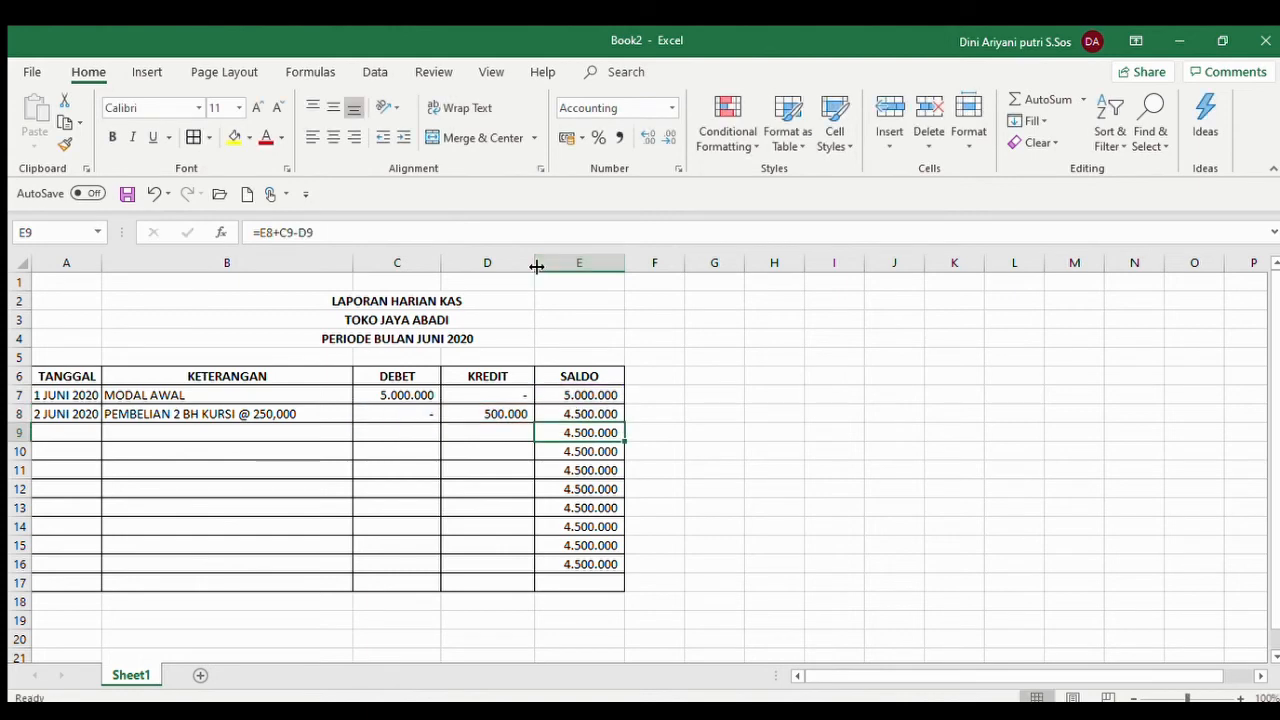
Examine the balance formulas in column E, comparing E8 with the cells below it
{"action": "key", "text": "Up"}
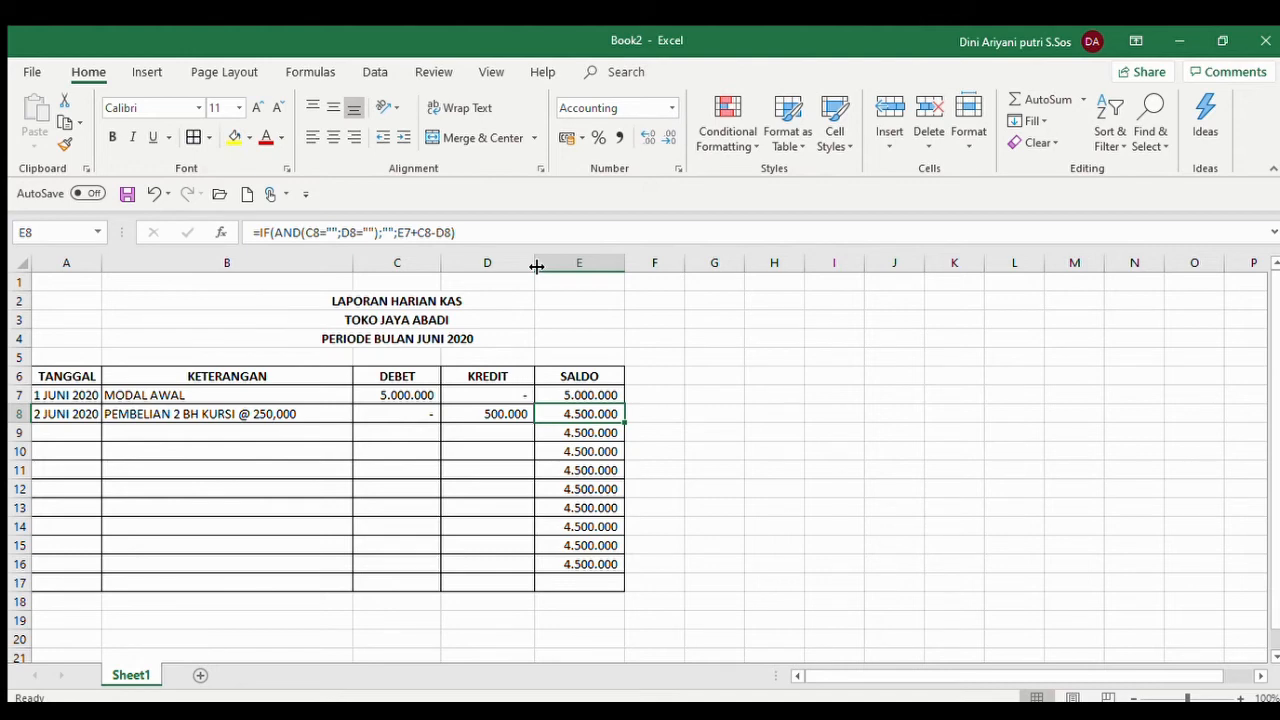
{"action": "key", "text": "Down"}
{"action": "key", "text": "Down"}
{"action": "key", "text": "Down"}
{"action": "key", "text": "Down"}
{"action": "key", "text": "Down"}
{"action": "key", "text": "Down"}
{"action": "key", "text": "Down"}
{"action": "key", "text": "Down"}
{"action": "key", "text": "Down"}
{"action": "key", "text": "Down"}
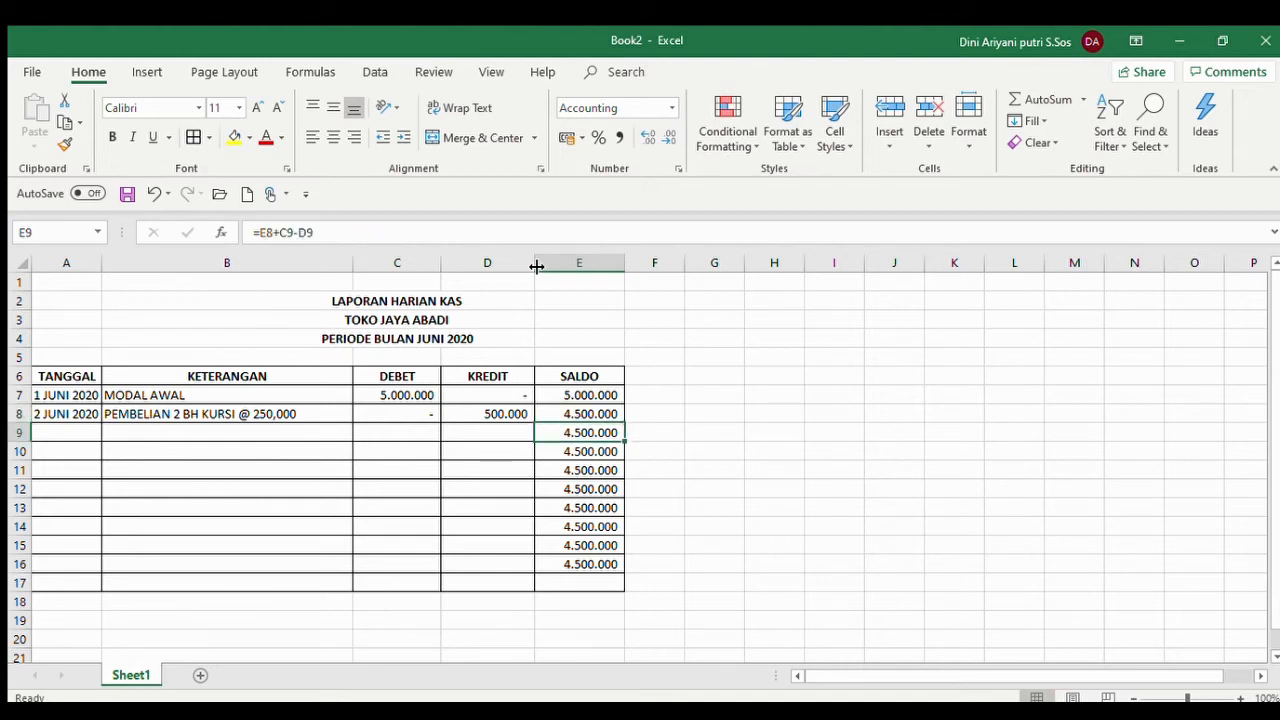
{"action": "key", "text": "Up"}
{"action": "key", "text": "Up"}
{"action": "key", "text": "Up"}
{"action": "key", "text": "Up"}
{"action": "key", "text": "Up"}
{"action": "key", "text": "Up"}
{"action": "key", "text": "Up"}
{"action": "key", "text": "Up"}
{"action": "key", "text": "Up"}
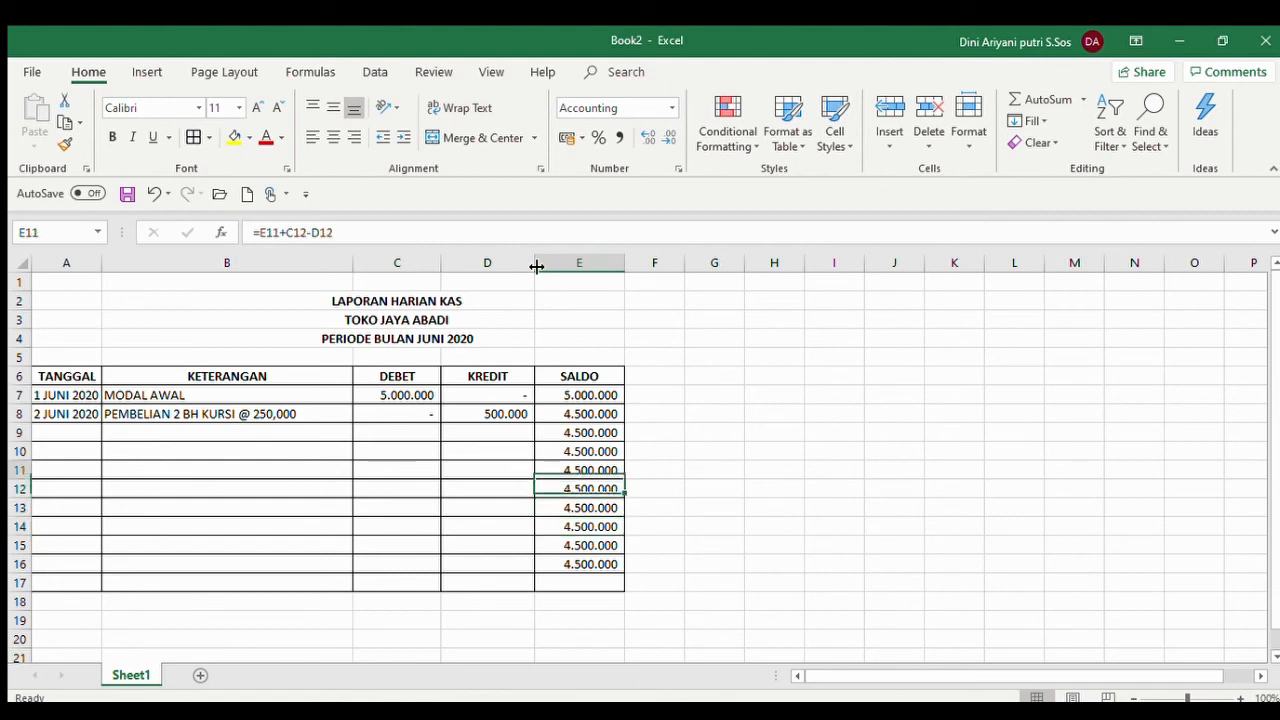
Fill the conditional balance formula from E8 down through E17
{"action": "key", "text": "Up"}
{"action": "key", "text": "Up"}
{"action": "key", "text": "Down"}
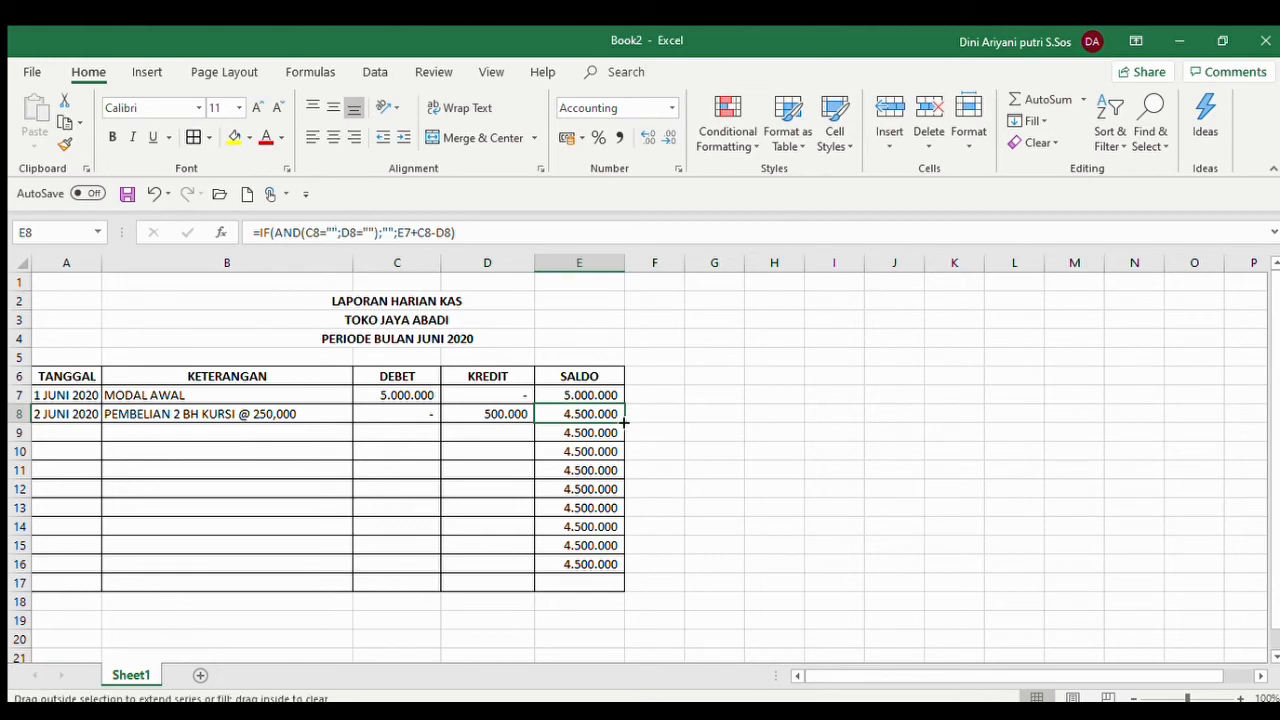
{"action": "left_click_drag", "start_coordinate": [622, 423], "coordinate": [622, 581]}
{"action": "left_click", "coordinate": [575, 441]}
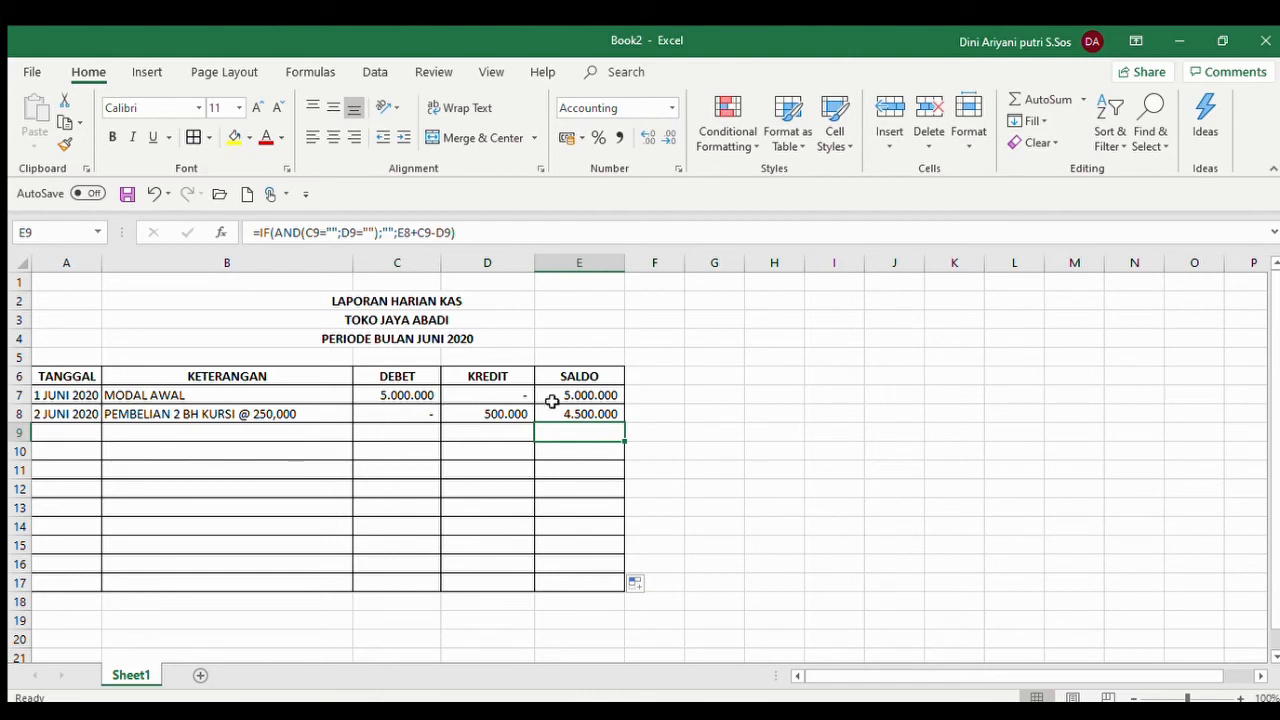
Enter the date 3 JUNI 2020 in A9 for the third transaction
{"action": "left_click", "coordinate": [46, 425]}
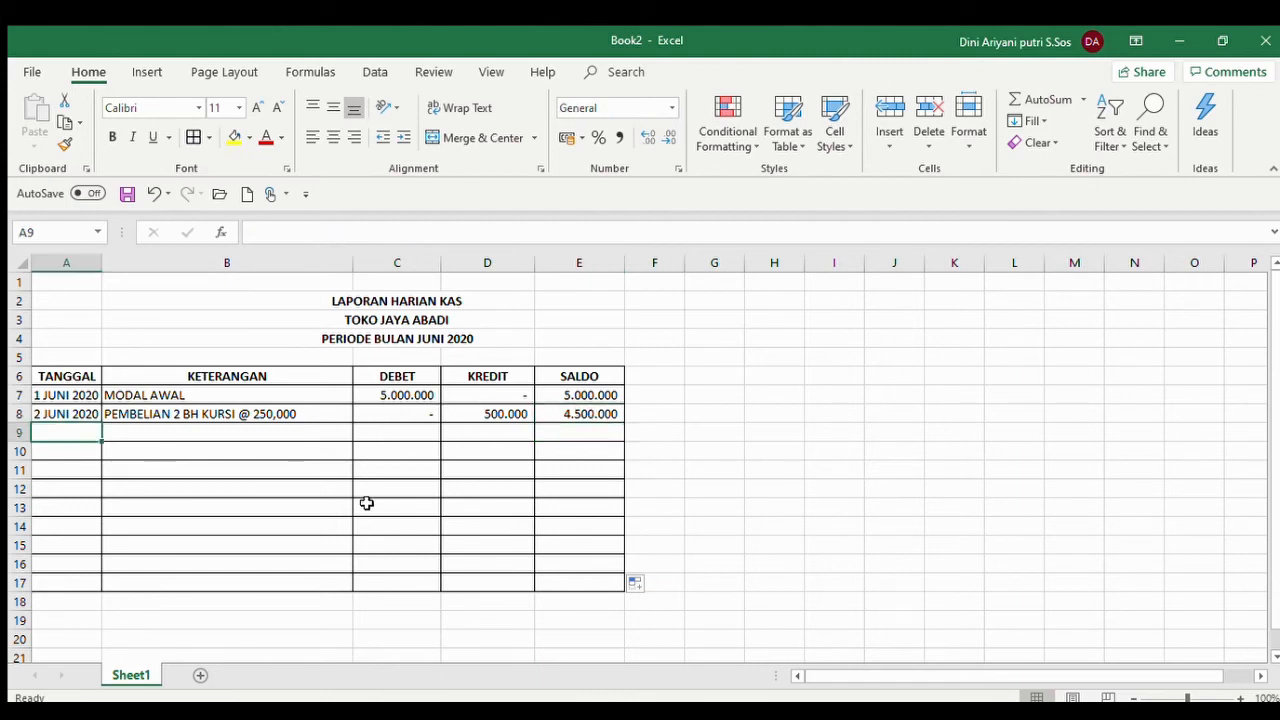
{"action": "type", "text": "3 JUNI"}
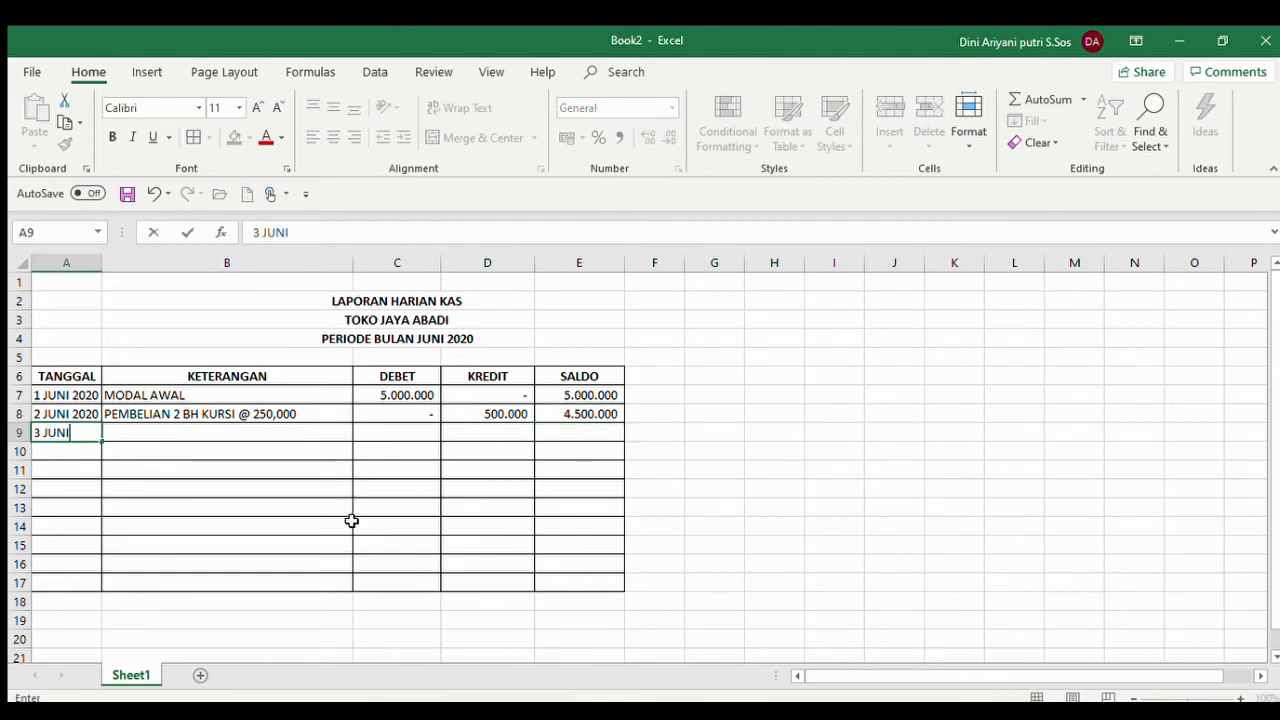
{"action": "type", "text": " 2020"}
{"action": "key", "text": "Return"}
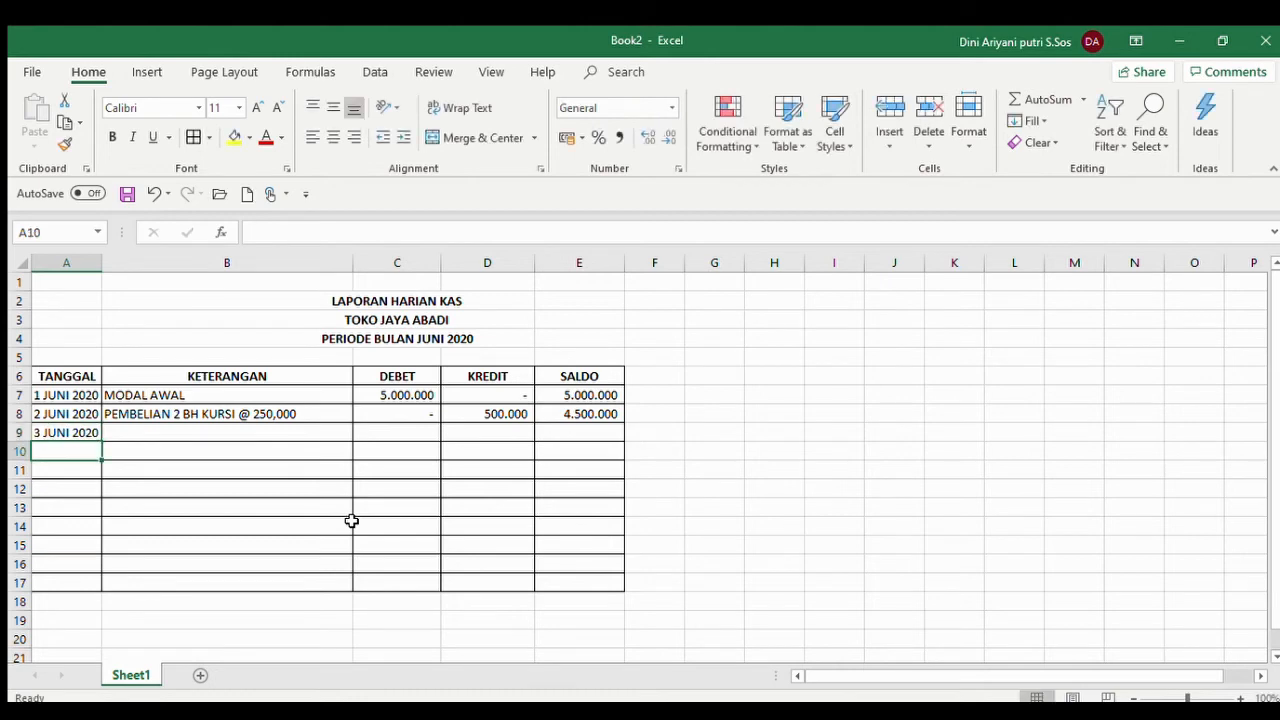
Enter the description PEMBELIAN 1 BH MEJA in B9 for the 3 JUNI 2020 transaction
{"action": "key", "text": "Up"}
{"action": "key", "text": "Right"}
{"action": "type", "text": "PEM"}
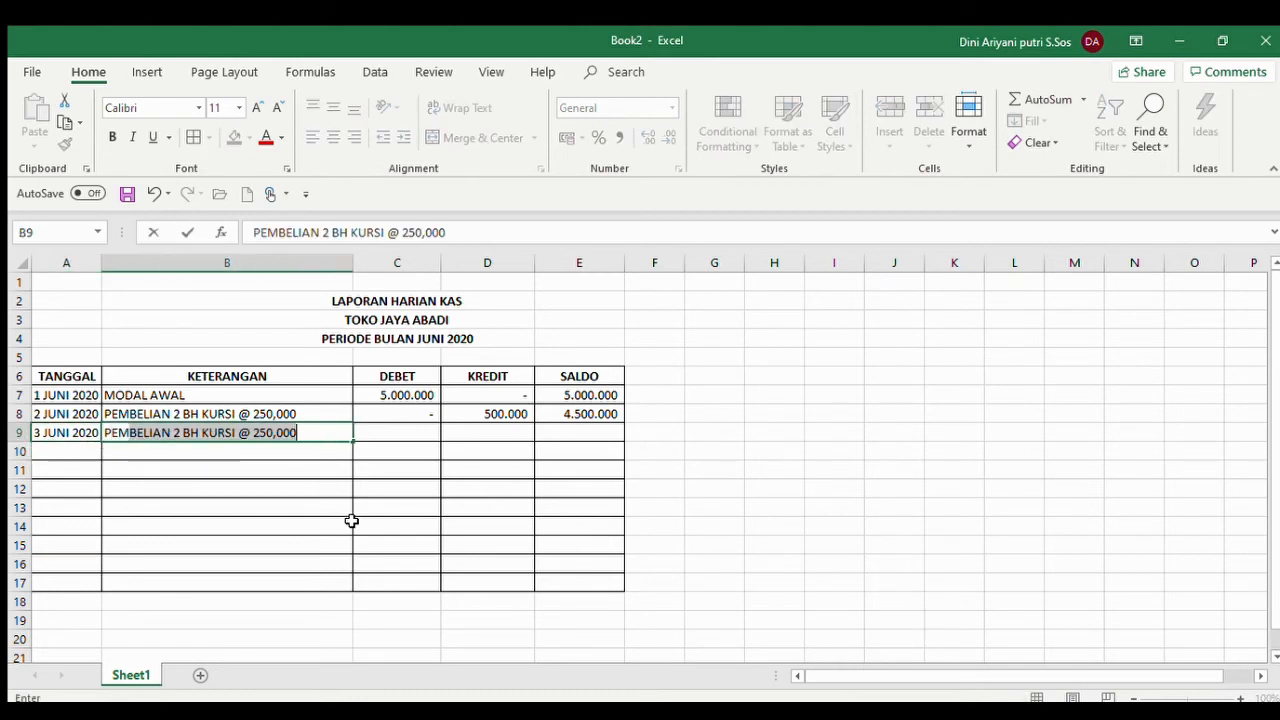
{"action": "type", "text": "BELIAN 1 BH "}
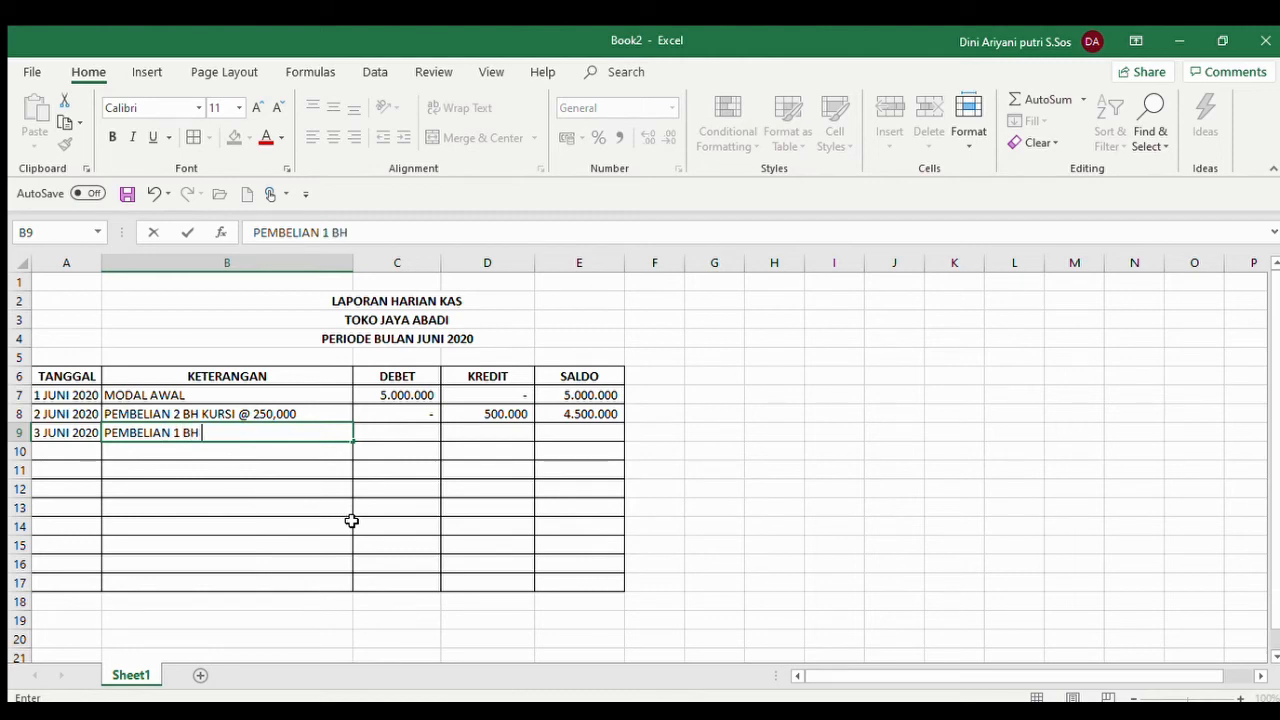
{"action": "type", "text": "MEJA"}
{"action": "key", "text": "Return"}
{"action": "key", "text": "Up"}
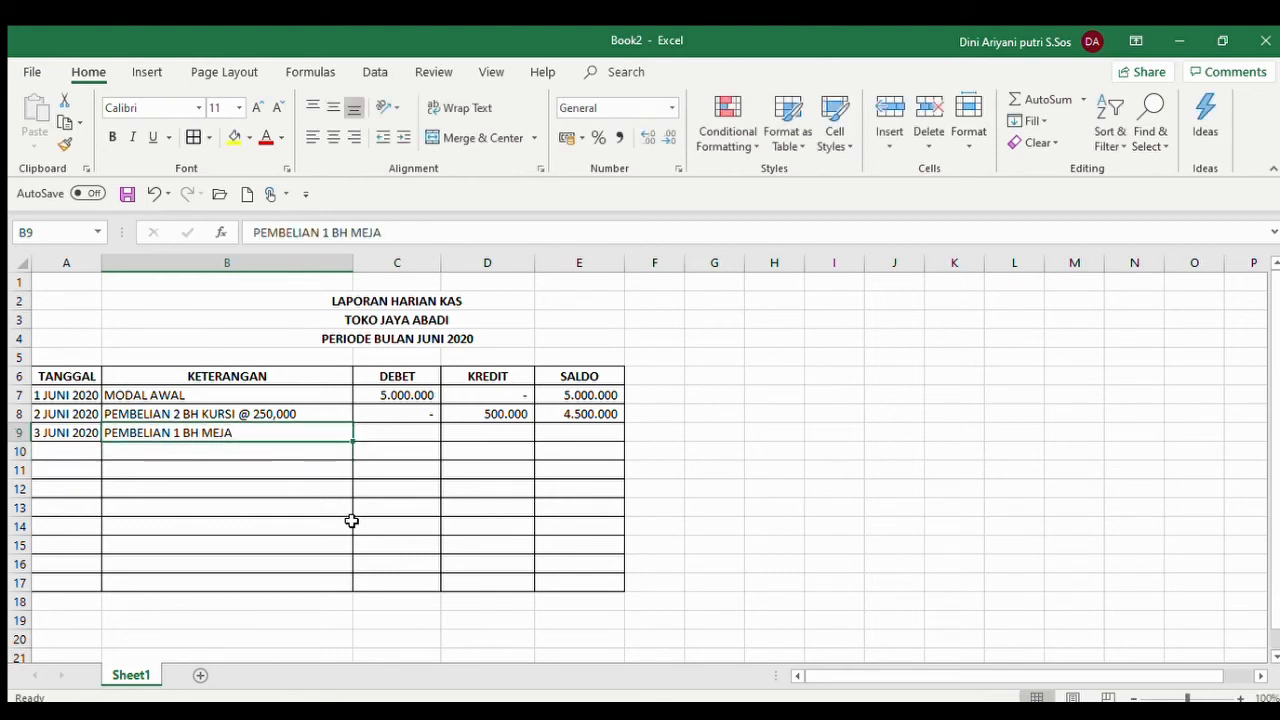
{"action": "key", "text": "Right"}
{"action": "key", "text": "Right"}
{"action": "key", "text": "Left"}
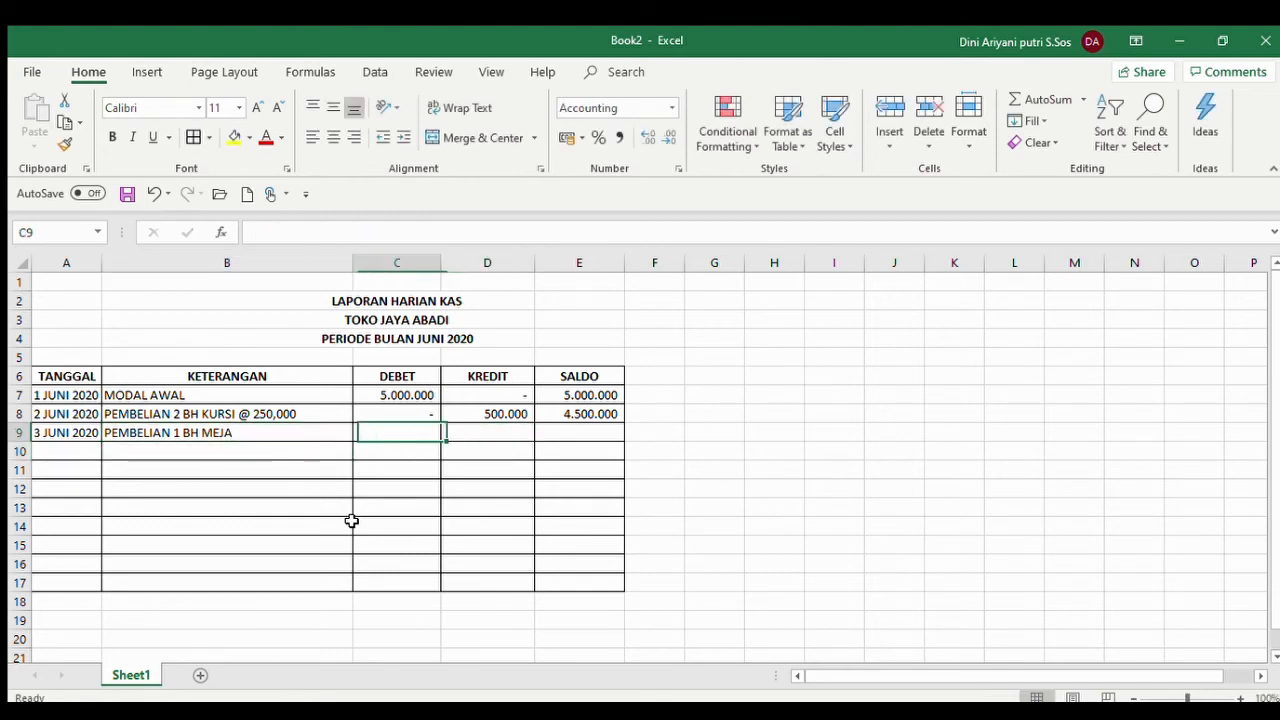
{"action": "key", "text": "Left"}
{"action": "key", "text": "Up"}
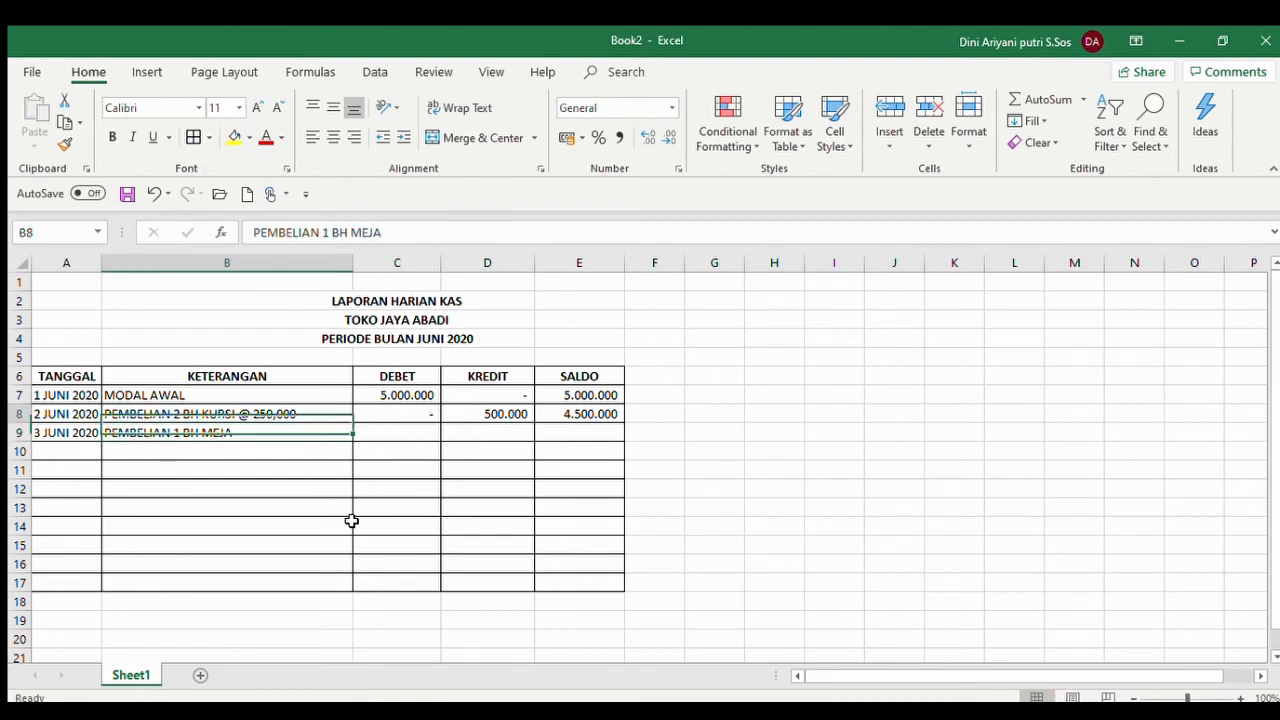
{"action": "key", "text": "Down"}
{"action": "key", "text": "Up"}
{"action": "key", "text": "Down"}
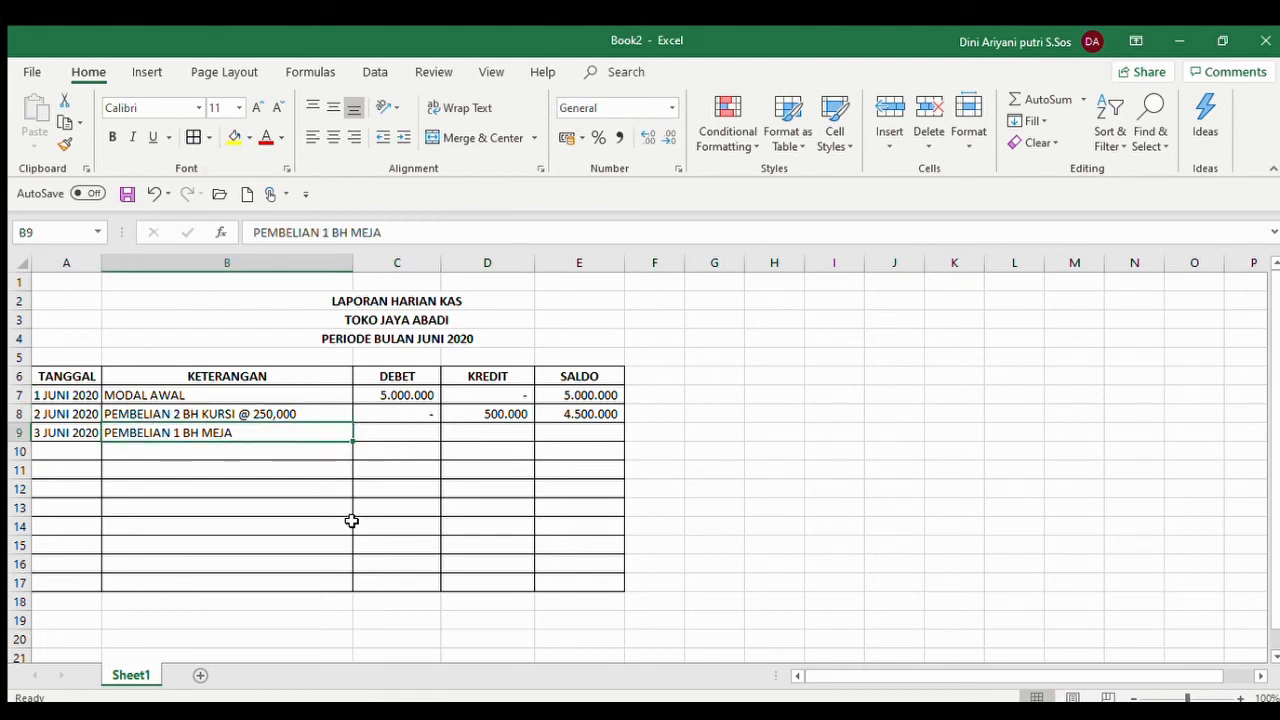
{"action": "key", "text": "Up"}
{"action": "key", "text": "Down"}
{"action": "key", "text": "Up"}
{"action": "key", "text": "Down"}
{"action": "key", "text": "Right"}
{"action": "key", "text": "Left"}
{"action": "key", "text": "Right"}
{"action": "key", "text": "Right"}
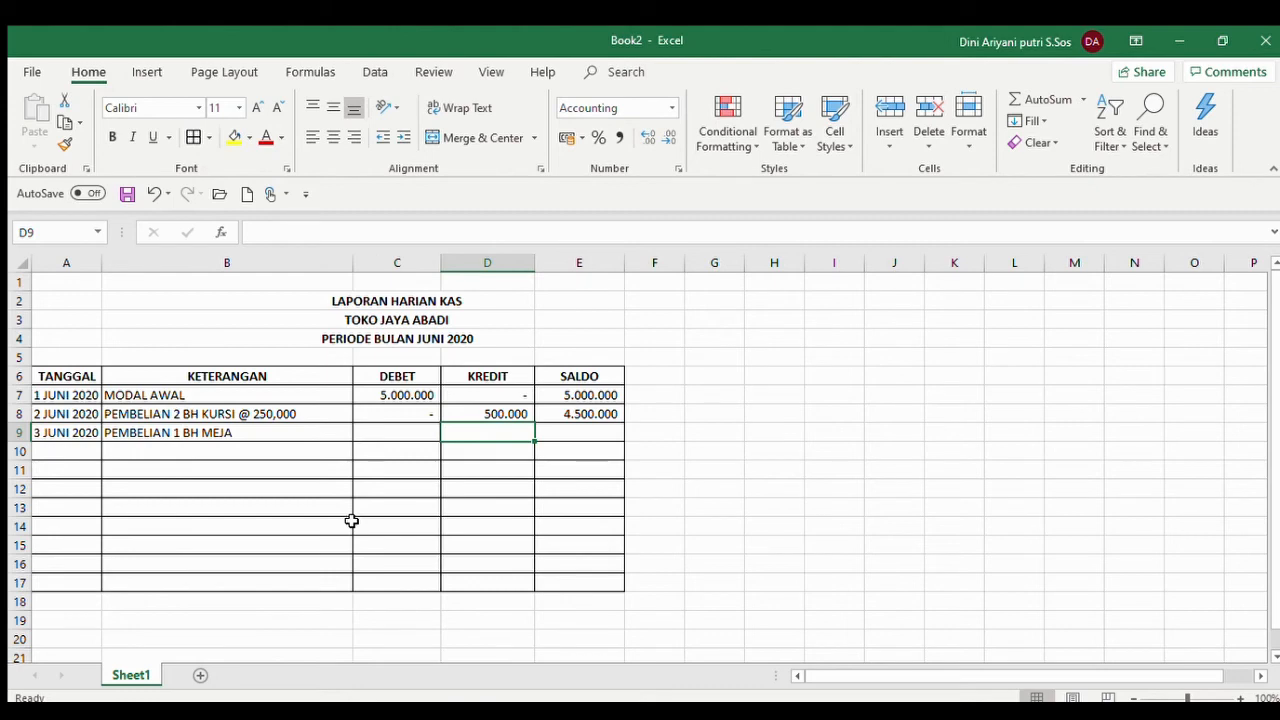
{"action": "key", "text": "Left"}
{"action": "key", "text": "Left"}
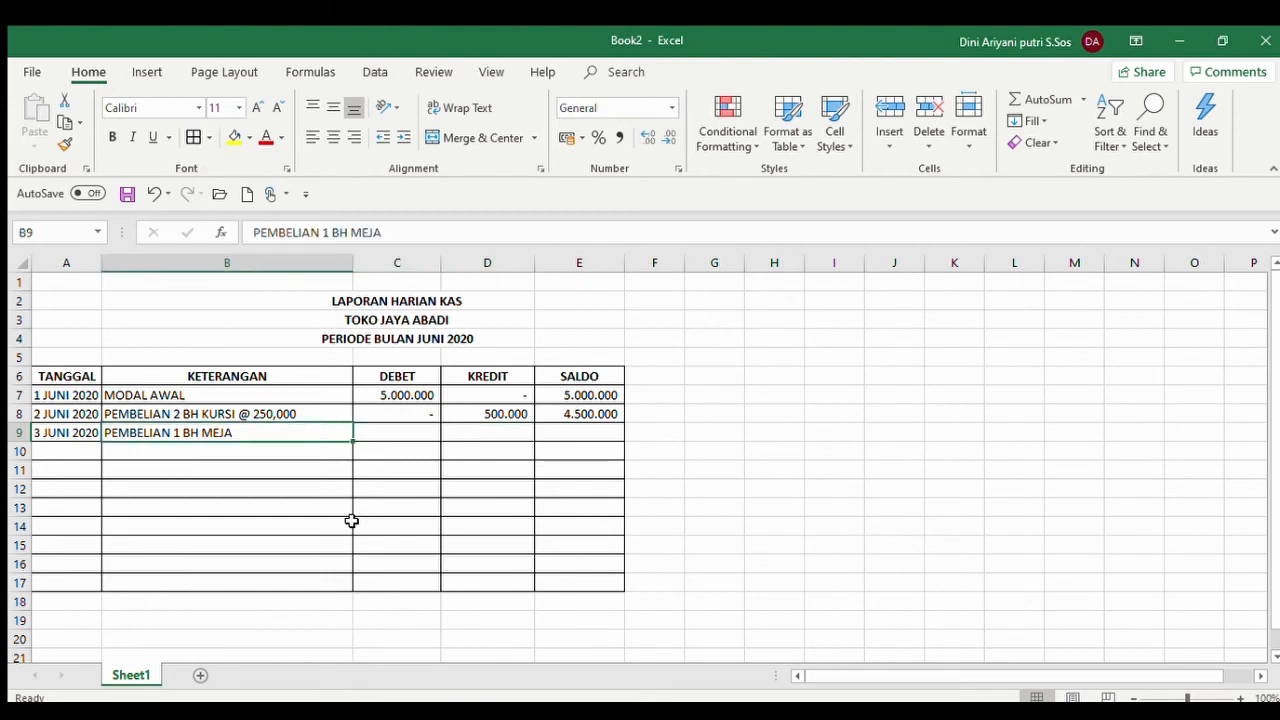
{"action": "key", "text": "Left"}
Enter 300000 as the credit in D9 for the 3 JUNI 2020 transaction
{"action": "key", "text": "Right"}
{"action": "key", "text": "Right"}
{"action": "key", "text": "Right"}
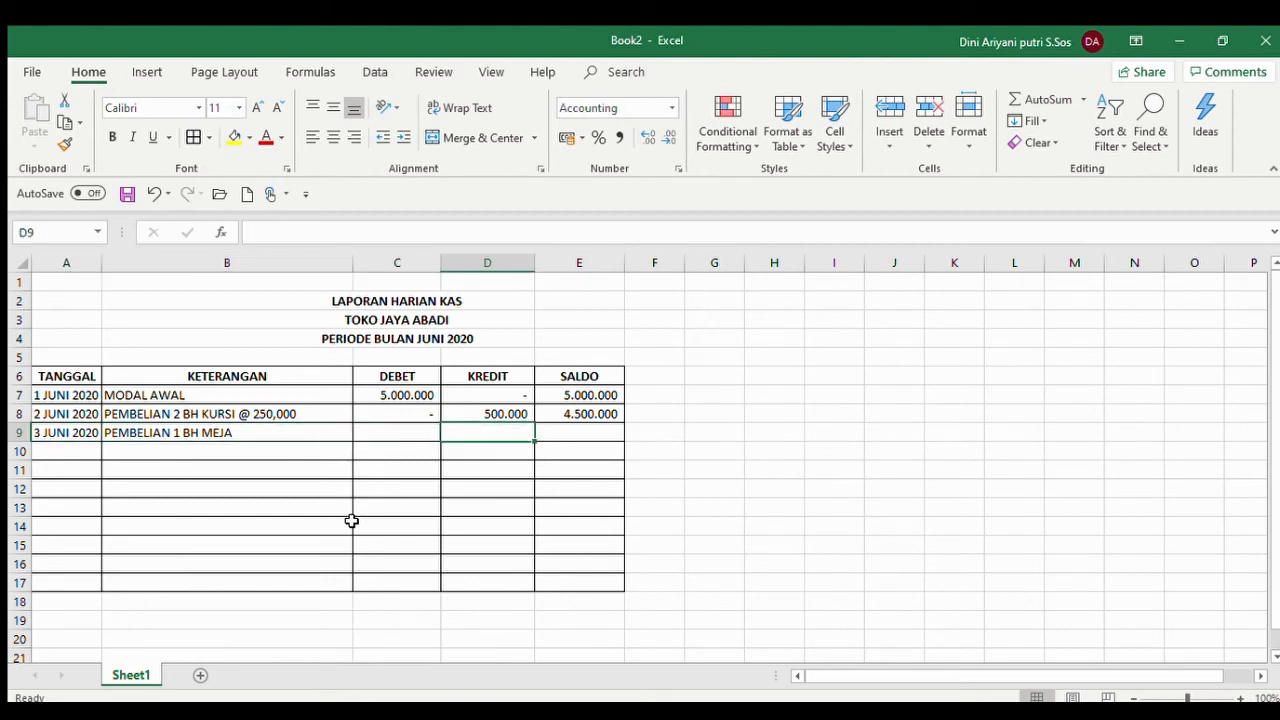
{"action": "type", "text": "300000"}
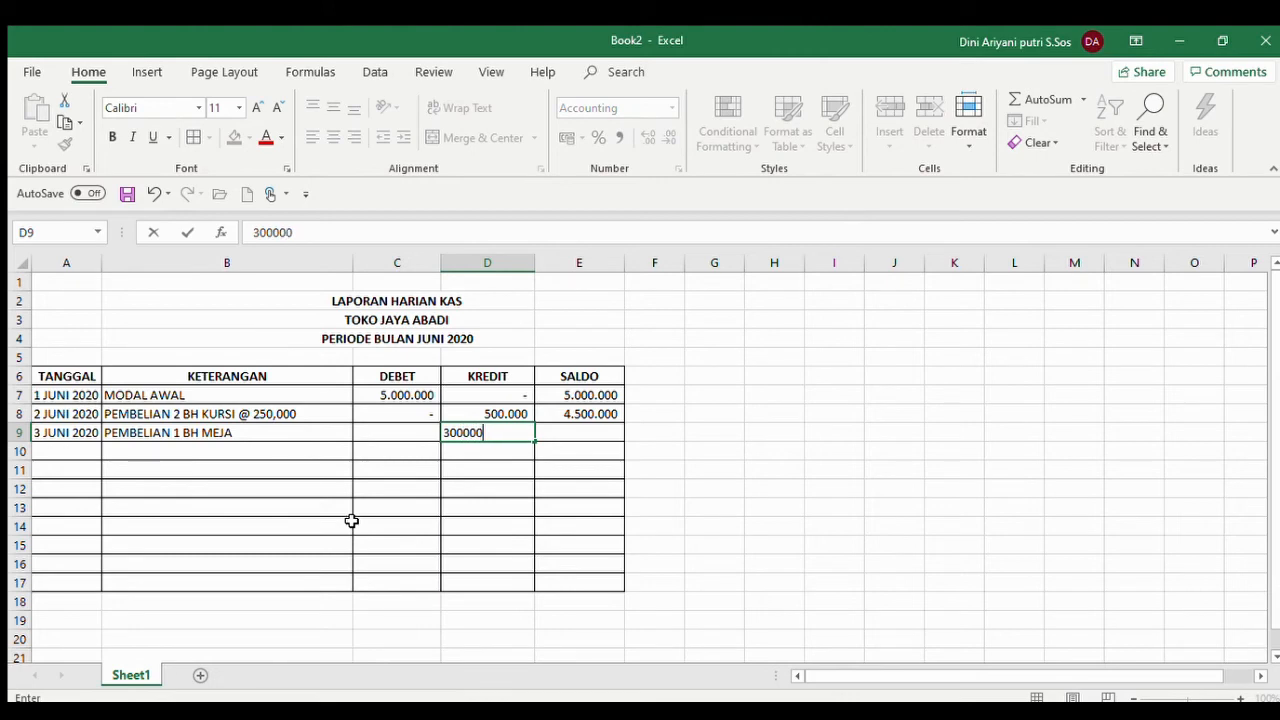
{"action": "key", "text": "Return"}
{"action": "key", "text": "Up"}
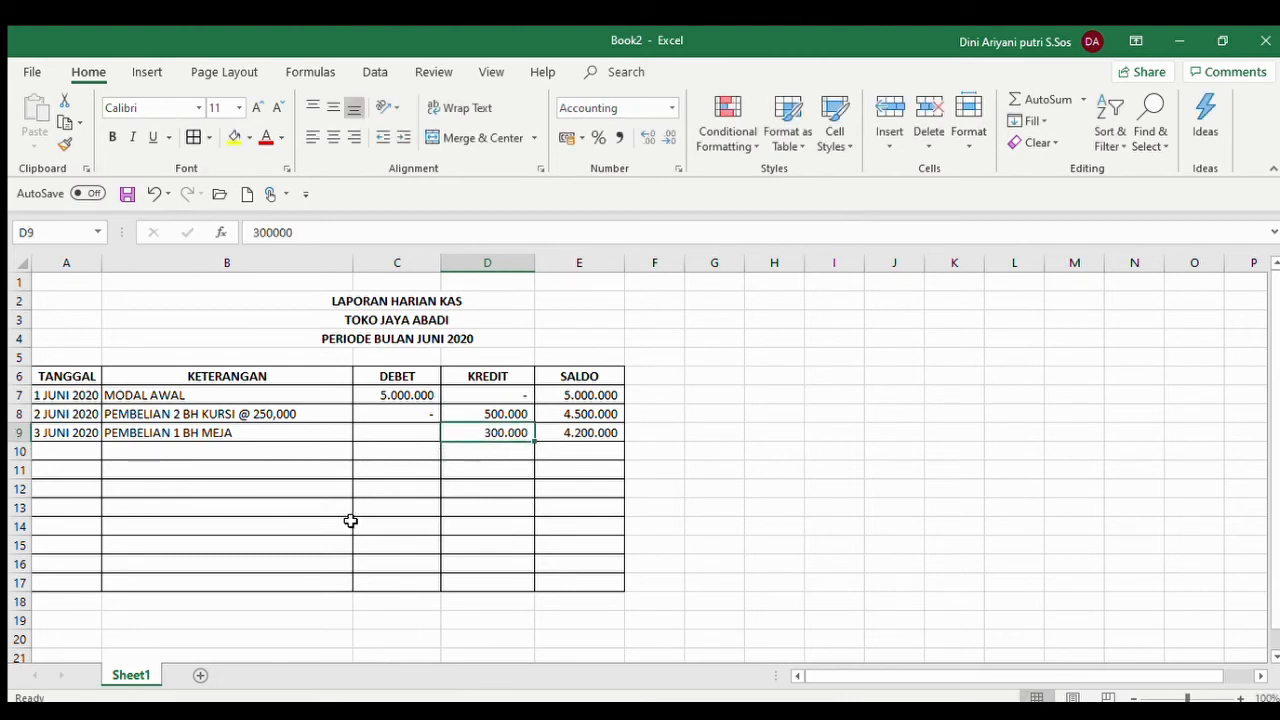
Enter 0 as the debit in C9 for the 3 JUNI 2020 transaction
{"action": "key", "text": "Right"}
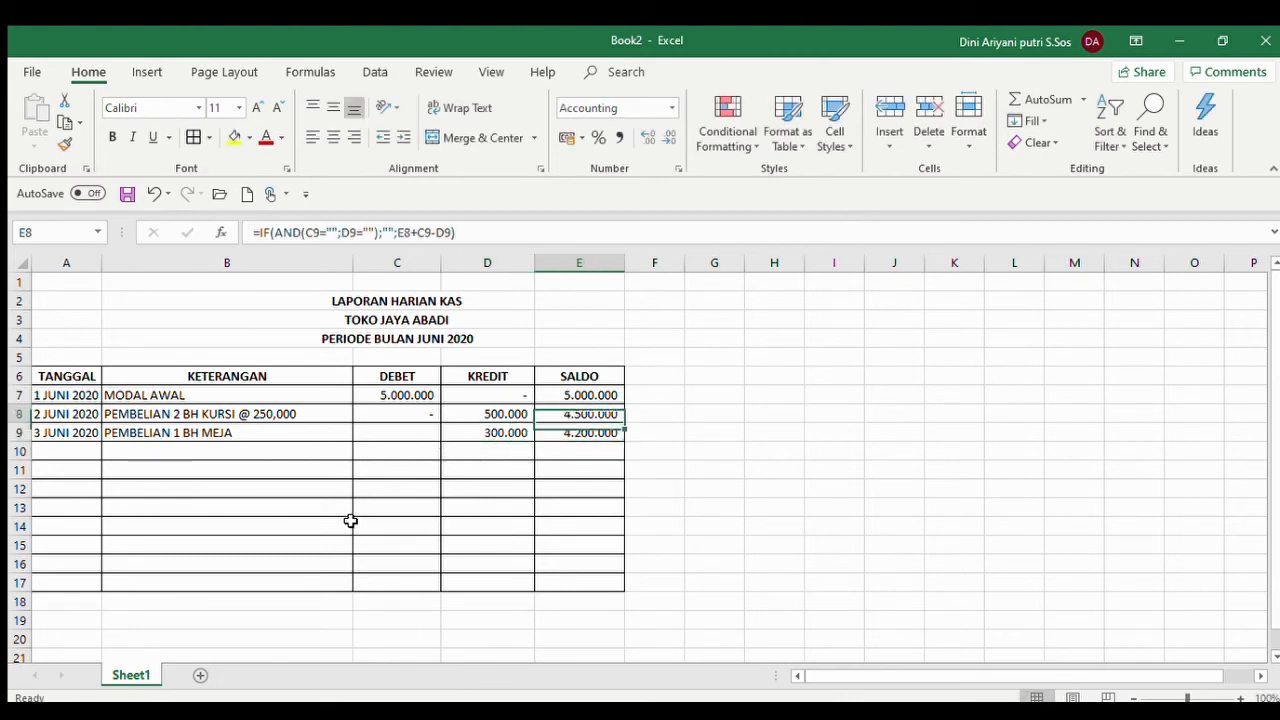
{"action": "key", "text": "Left"}
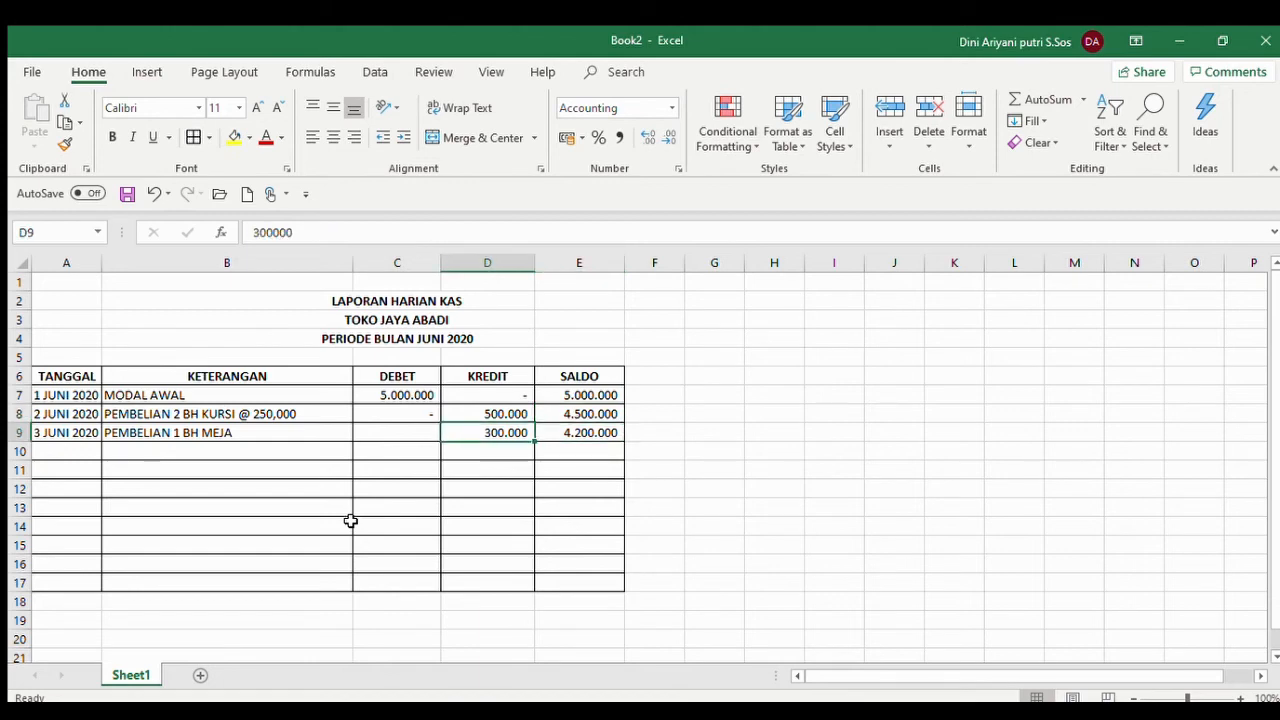
{"action": "key", "text": "Left"}
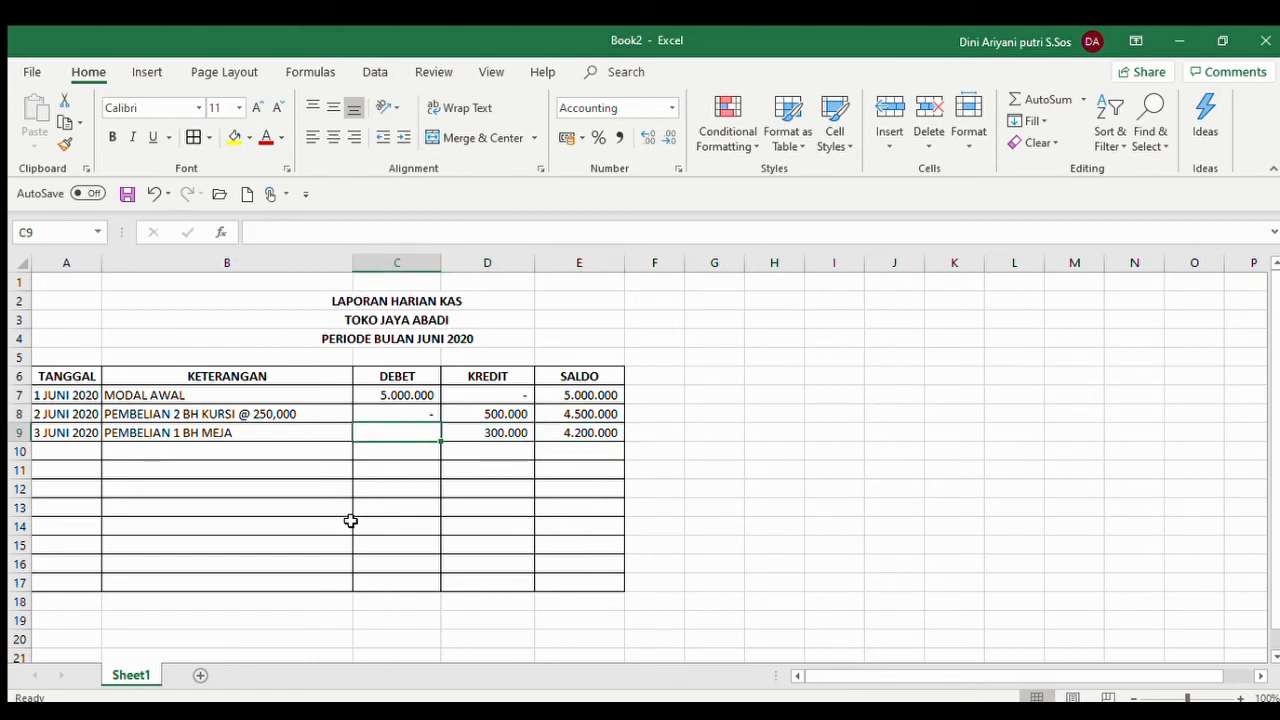
{"action": "type", "text": "-"}
{"action": "key", "text": "Return"}
{"action": "key", "text": "Up"}
{"action": "type", "text": "0"}
{"action": "key", "text": "Return"}
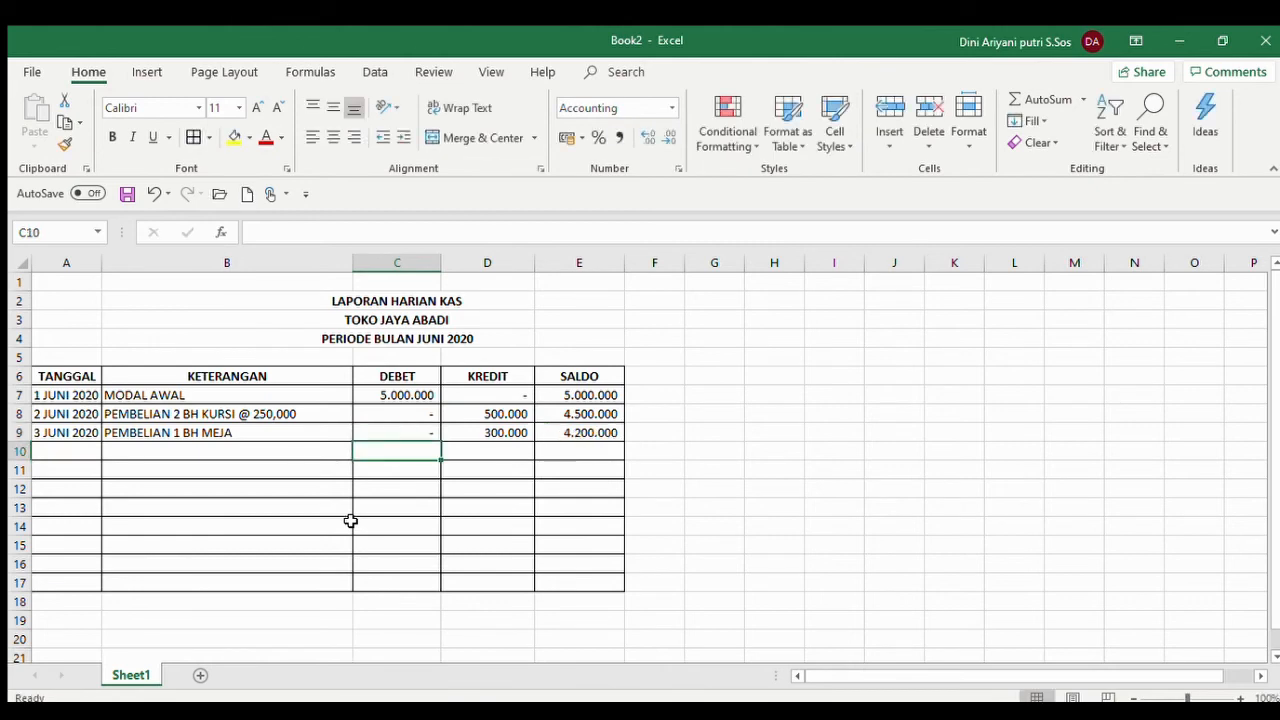
{"action": "key", "text": "Up"}
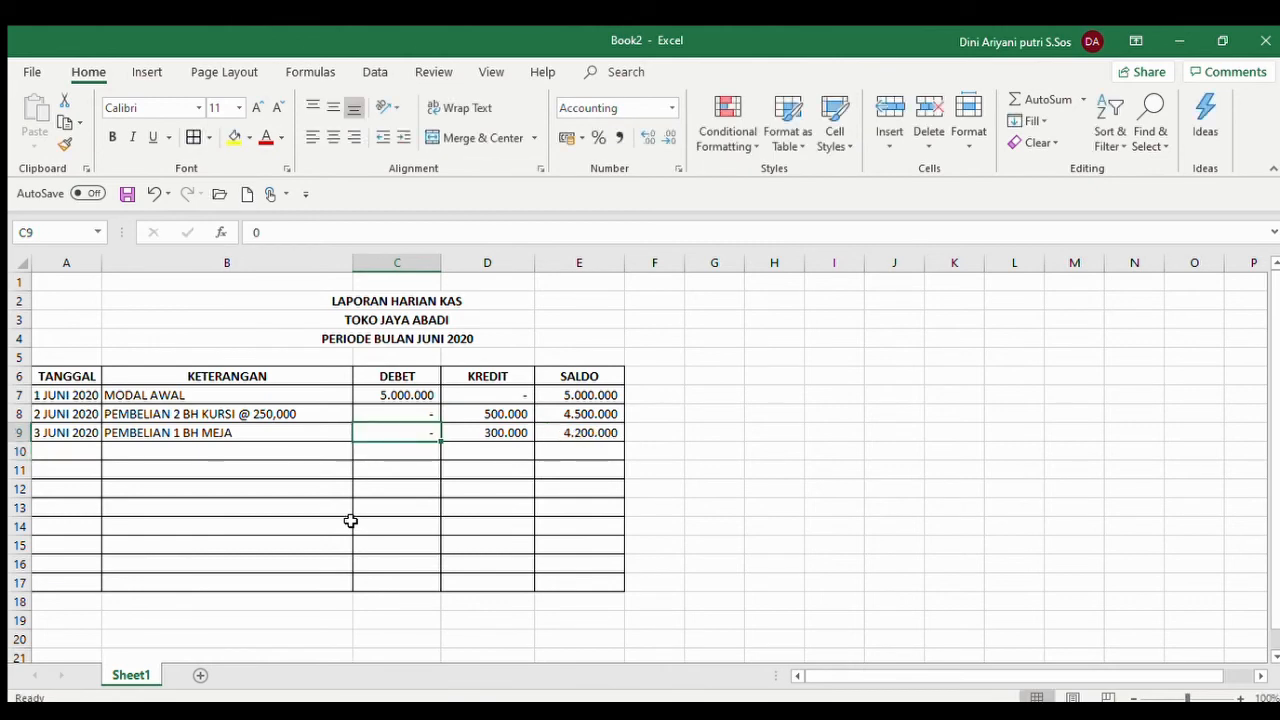
{"action": "key", "text": "Right"}
{"action": "key", "text": "Right"}
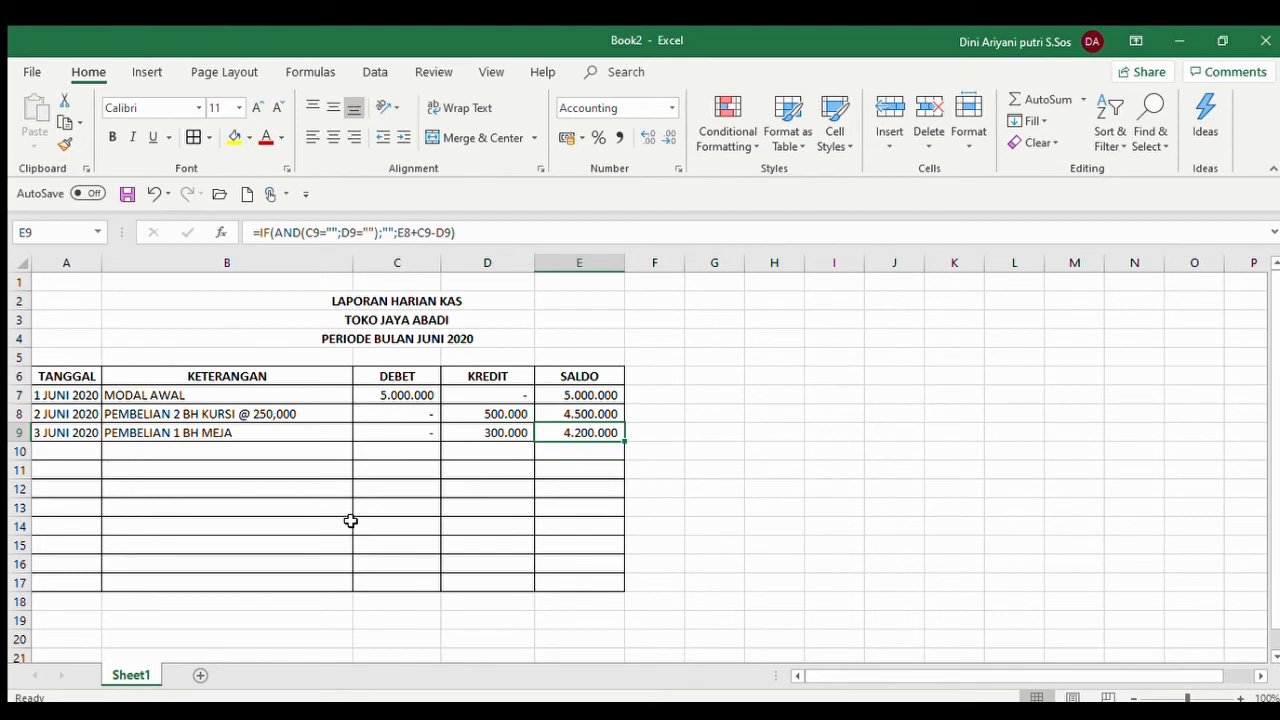
Enter the date 5 JUNI 2020 in A10 for the fourth transaction
{"action": "key", "text": "Left"}
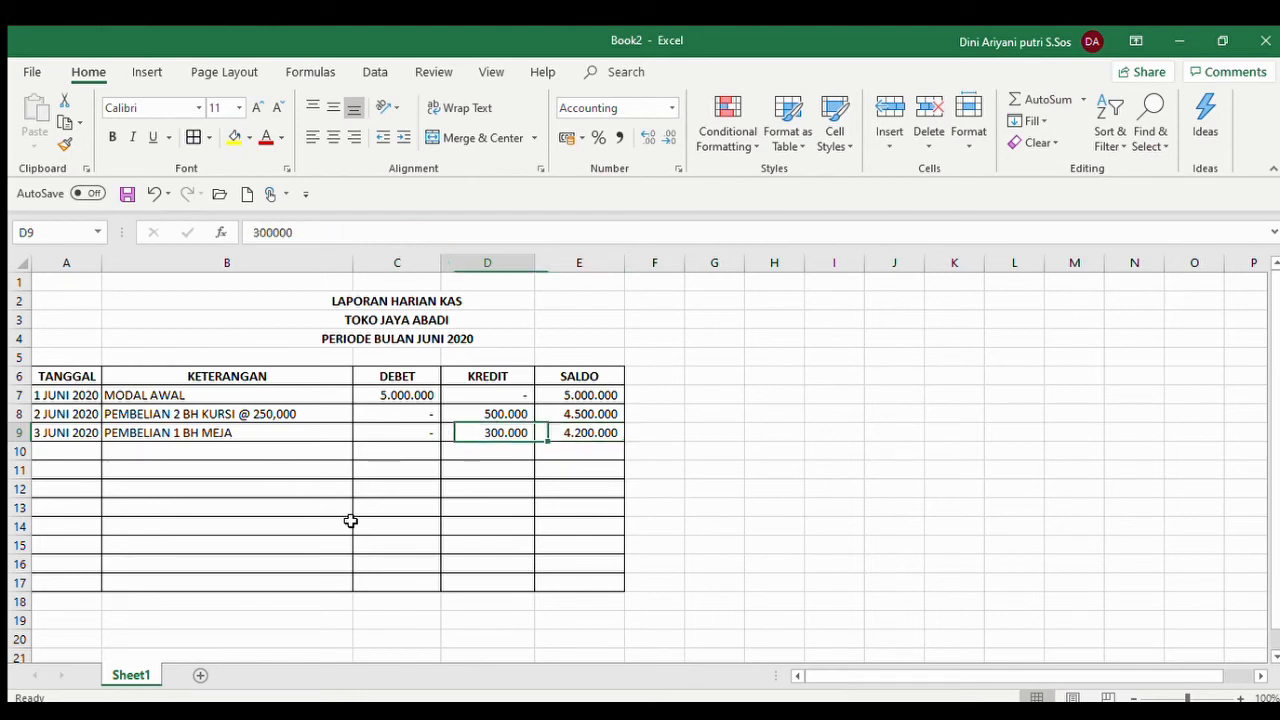
{"action": "key", "text": "Down"}
{"action": "key", "text": "Left"}
{"action": "key", "text": "Left"}
{"action": "key", "text": "Left"}
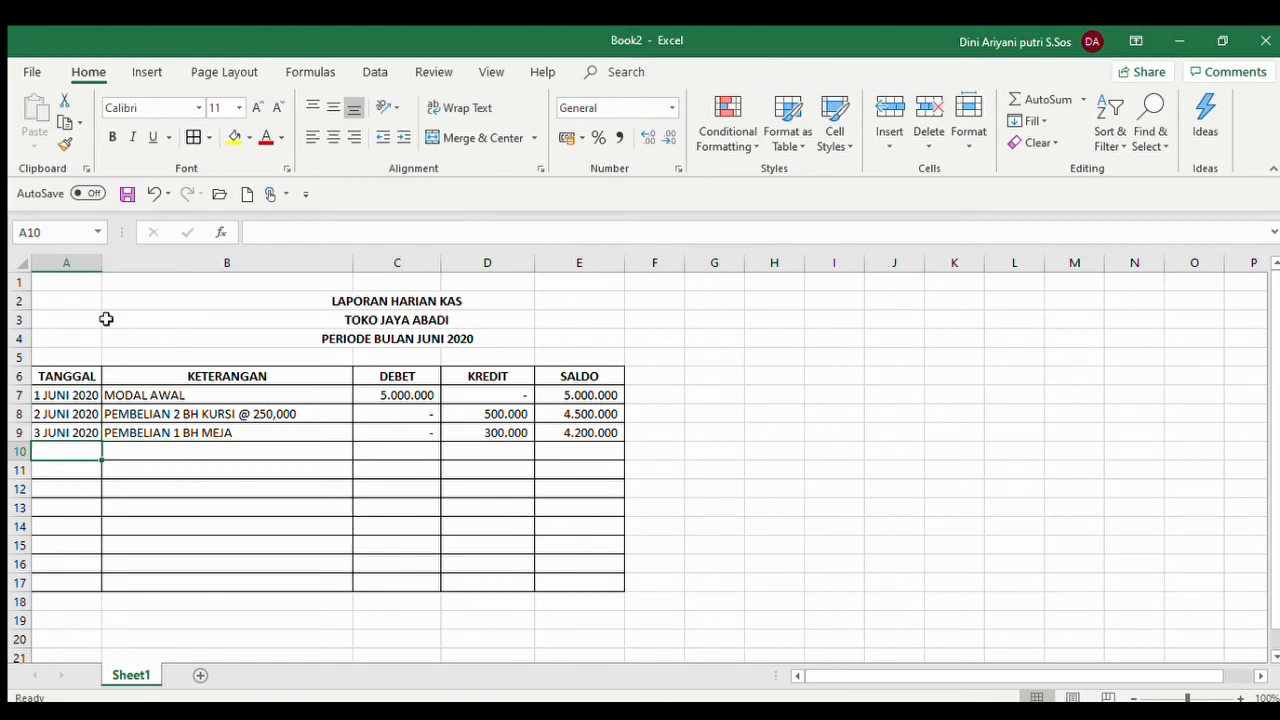
{"action": "type", "text": "5 JUNI "}
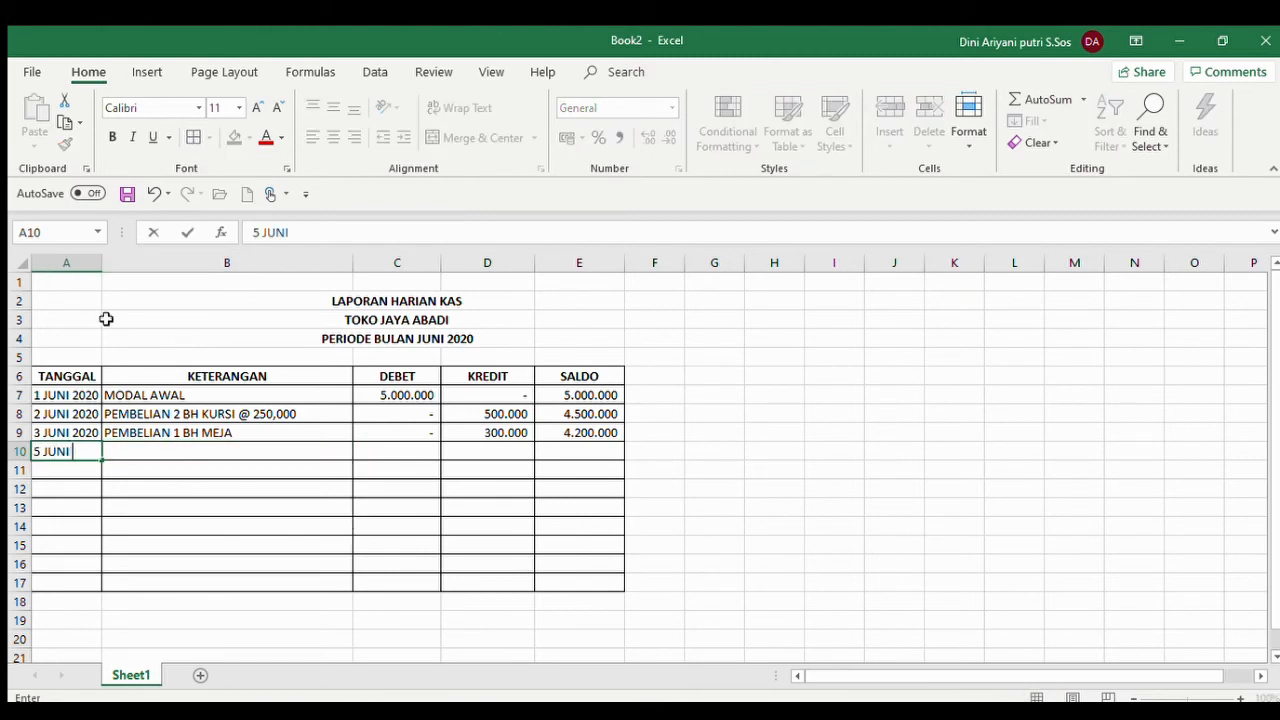
{"action": "type", "text": "2020"}
{"action": "key", "text": "Return"}
{"action": "key", "text": "Up"}
Enter the description PENAMBAHAN MODAL USAHA in B10 for the 5 JUNI 2020 transaction
{"action": "key", "text": "Right"}
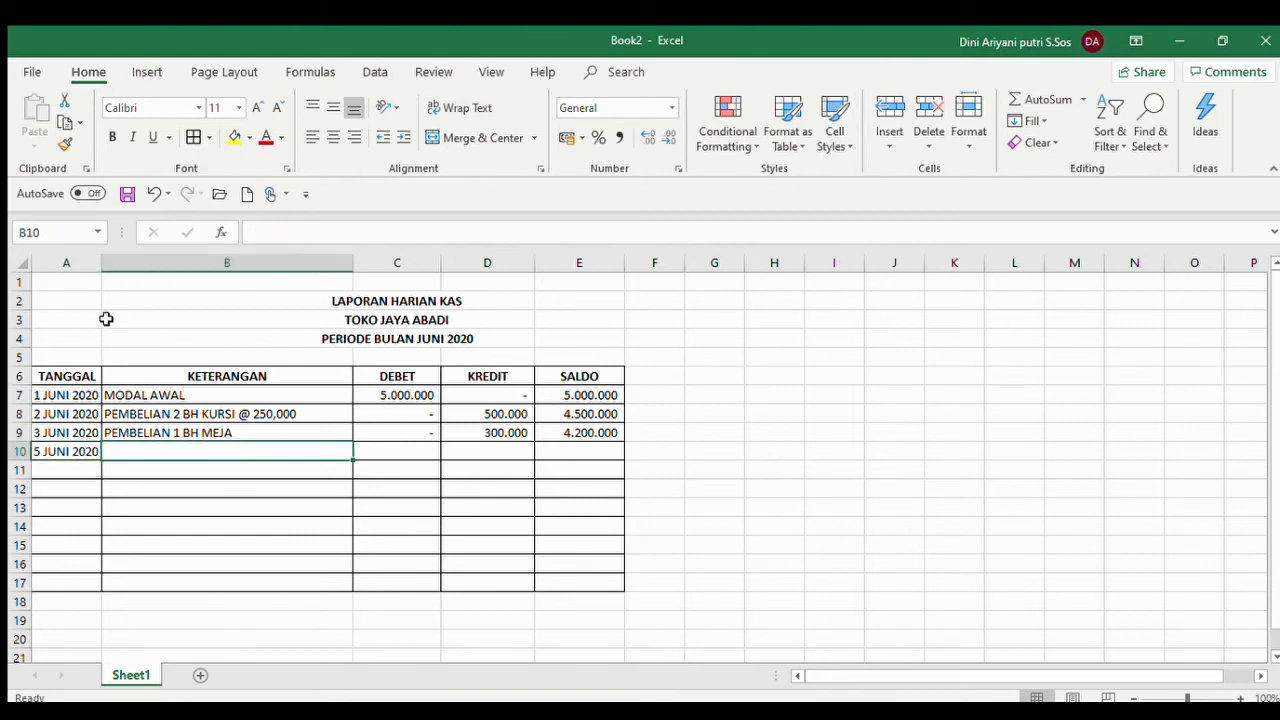
{"action": "type", "text": "PENA"}
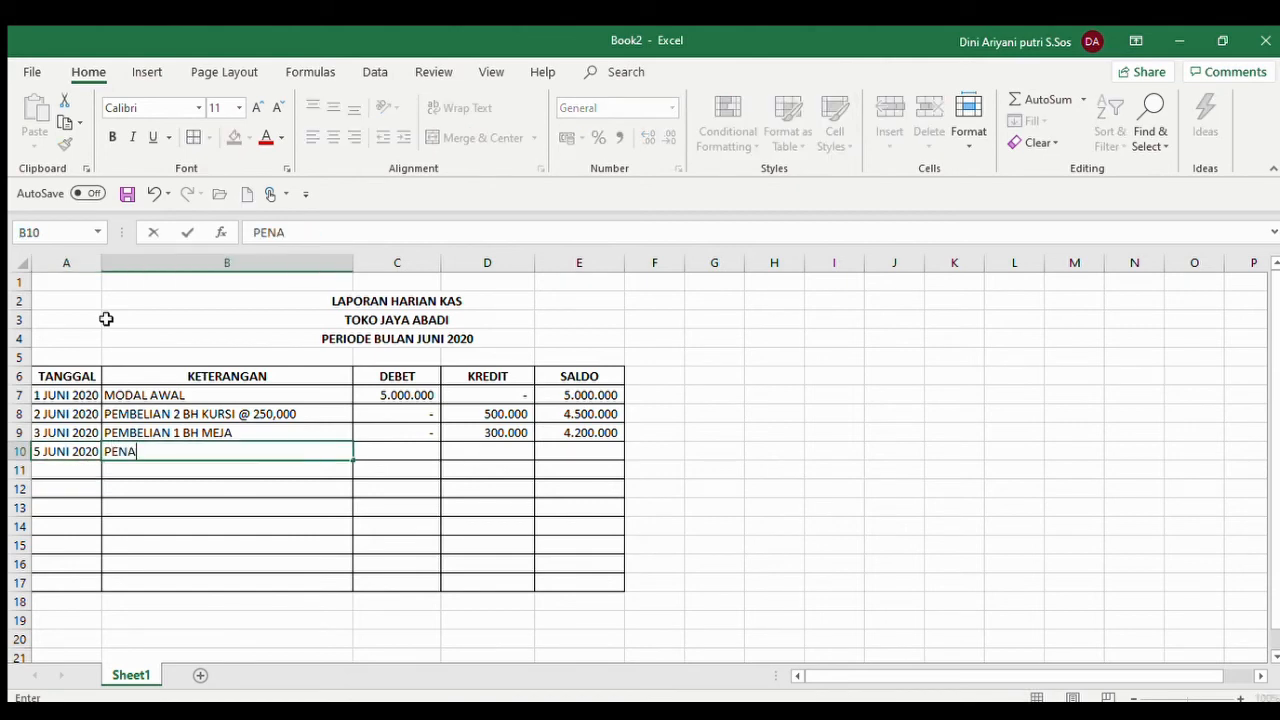
{"action": "type", "text": "MBAHAN MODA"}
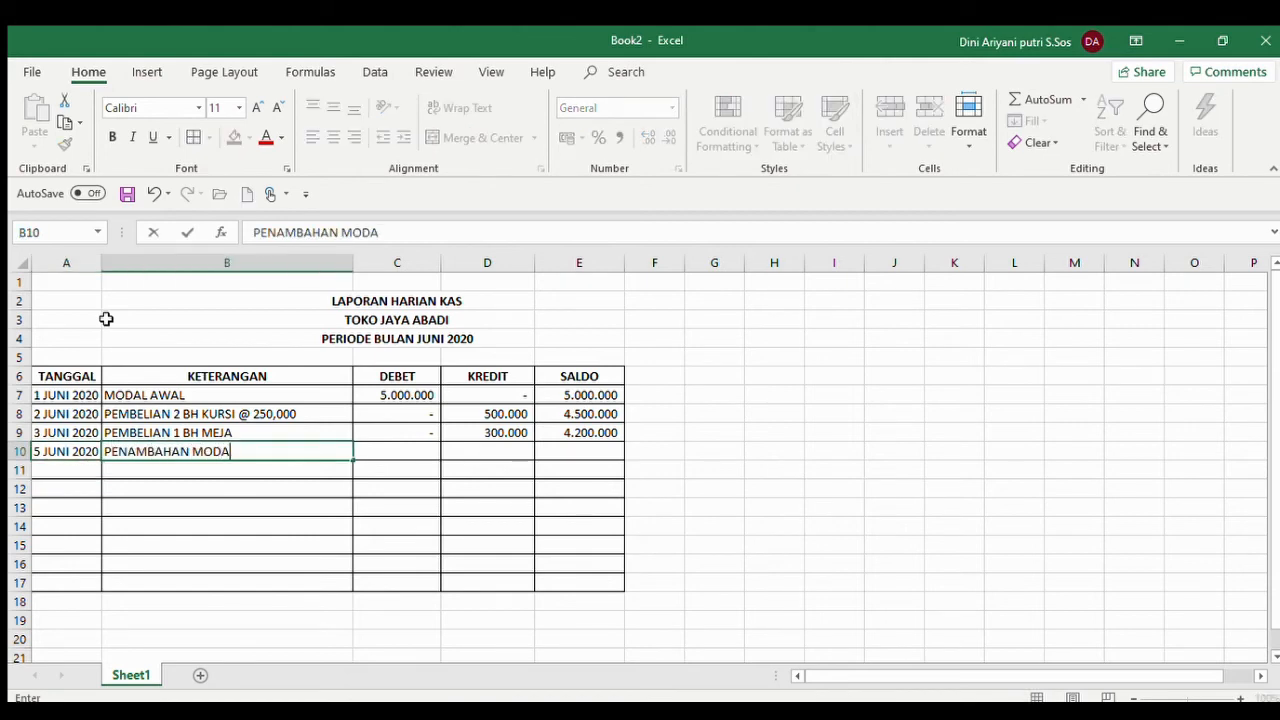
{"action": "type", "text": "L USAHA"}
{"action": "key", "text": "Return"}
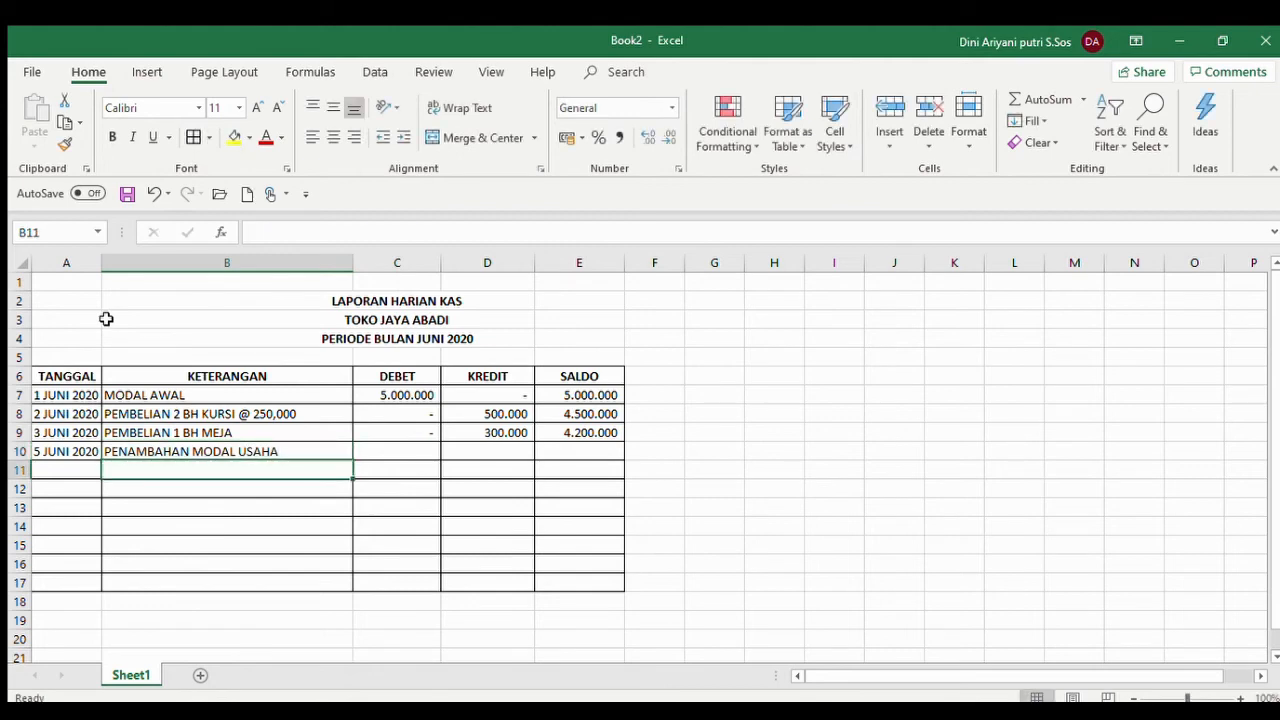
Enter 1000000 as the debit in C10 for the 5 JUNI 2020 transaction
{"action": "key", "text": "Up"}
{"action": "key", "text": "Right"}
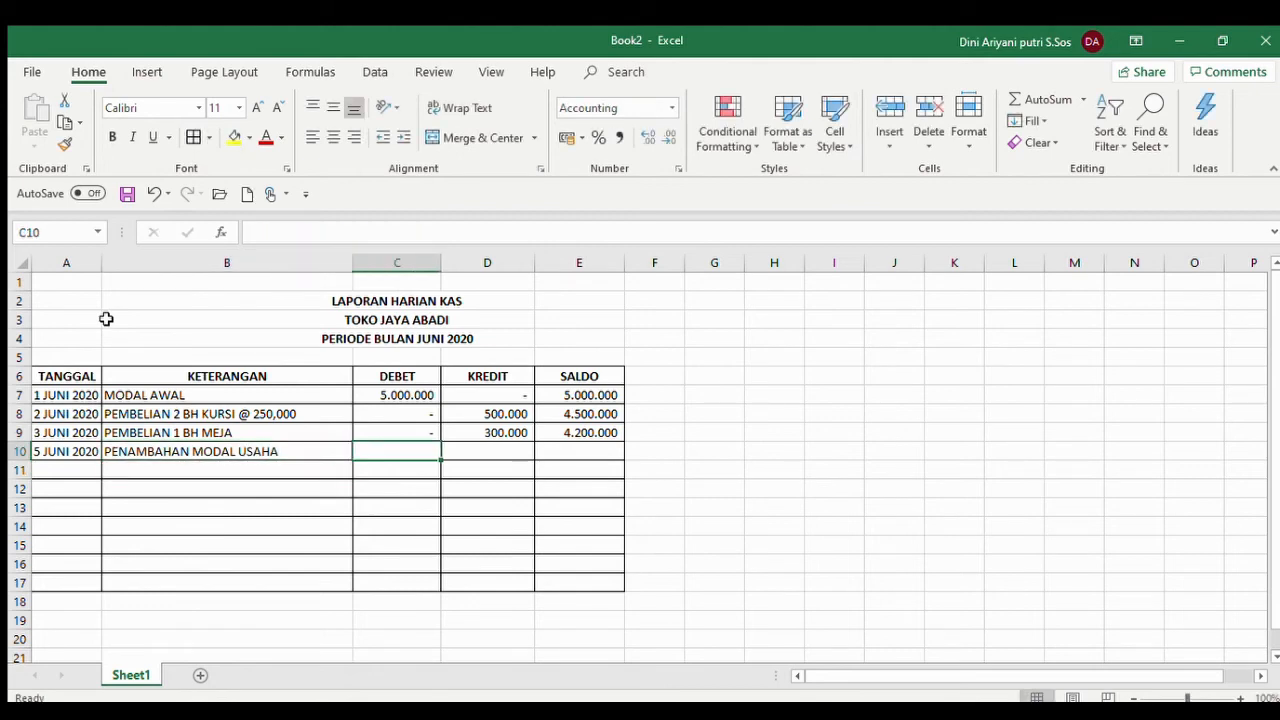
{"action": "type", "text": "1.0"}
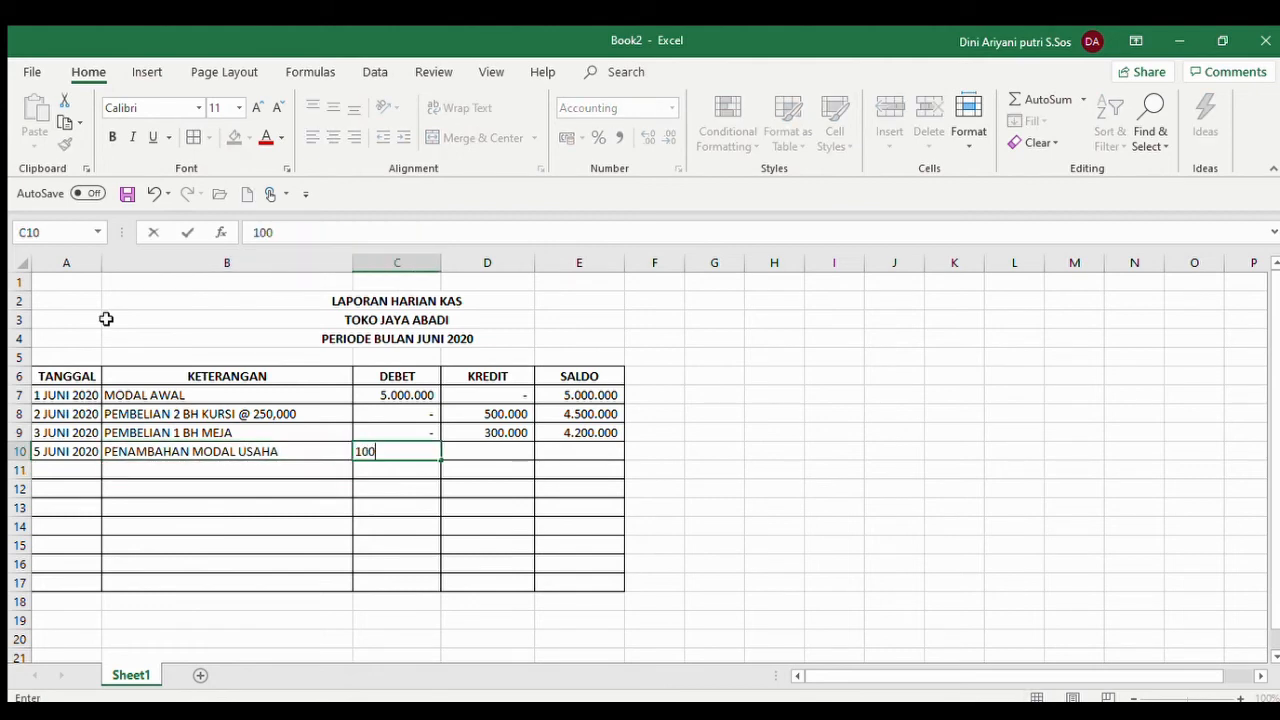
{"action": "type", "text": "00.000"}
{"action": "key", "text": "Return"}
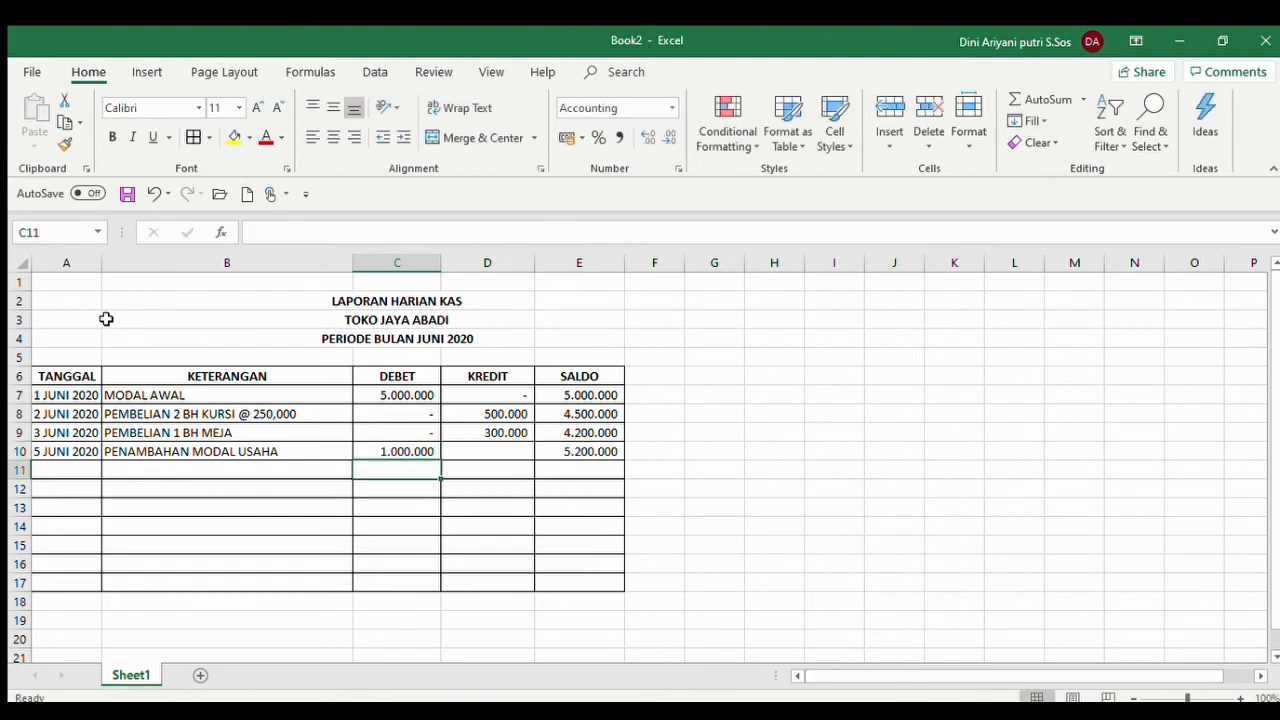
Review the recorded transaction descriptions in column B and the debit entry of the 5 JUNI 2020 row
{"action": "key", "text": "Up"}
{"action": "key", "text": "Left"}
{"action": "key", "text": "Up"}
{"action": "key", "text": "Up"}
{"action": "key", "text": "Up"}
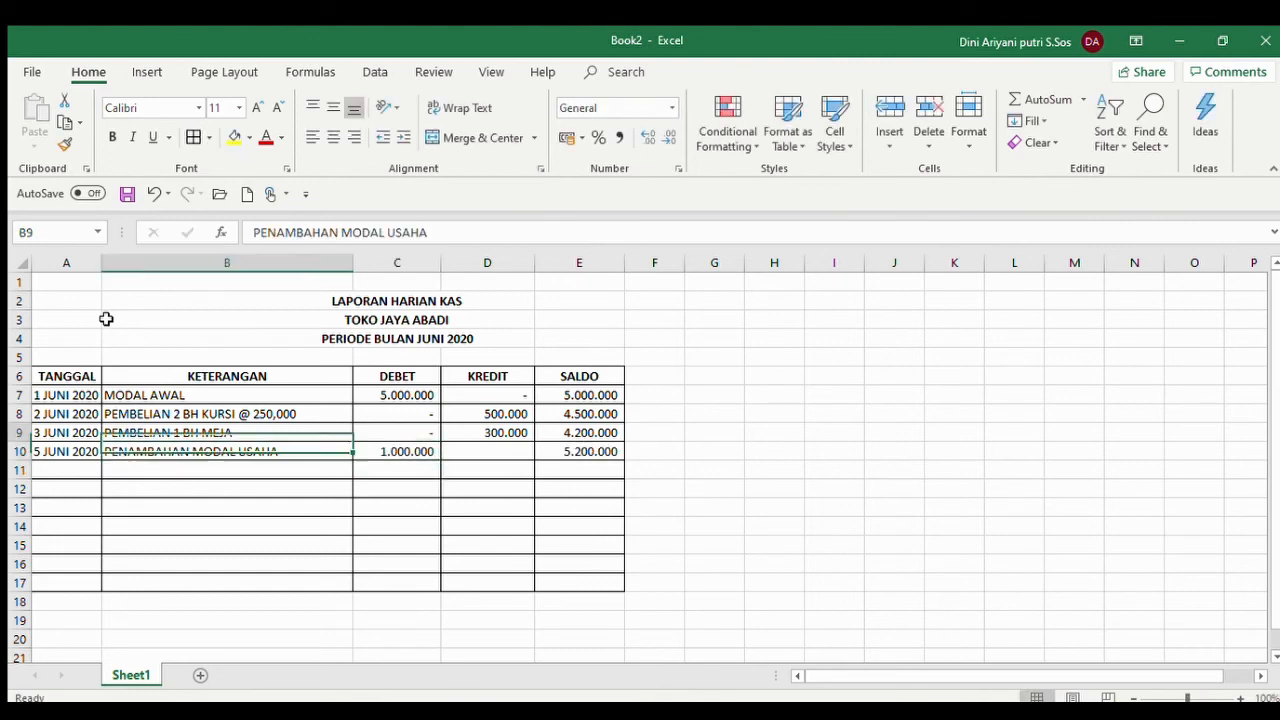
{"action": "key", "text": "Down"}
{"action": "key", "text": "Down"}
{"action": "key", "text": "Down"}
{"action": "key", "text": "Right"}
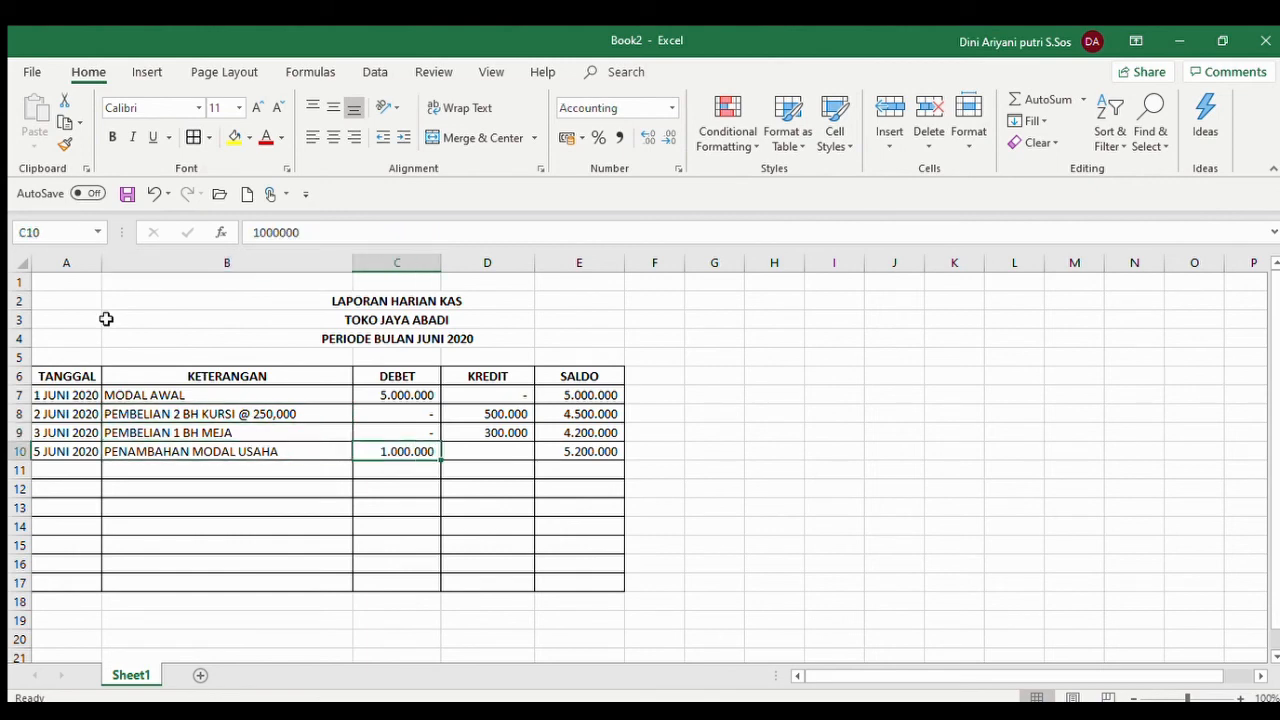
{"action": "key", "text": "Left"}
{"action": "key", "text": "Right"}
{"action": "key", "text": "Left"}
{"action": "key", "text": "Up"}
{"action": "key", "text": "Down"}
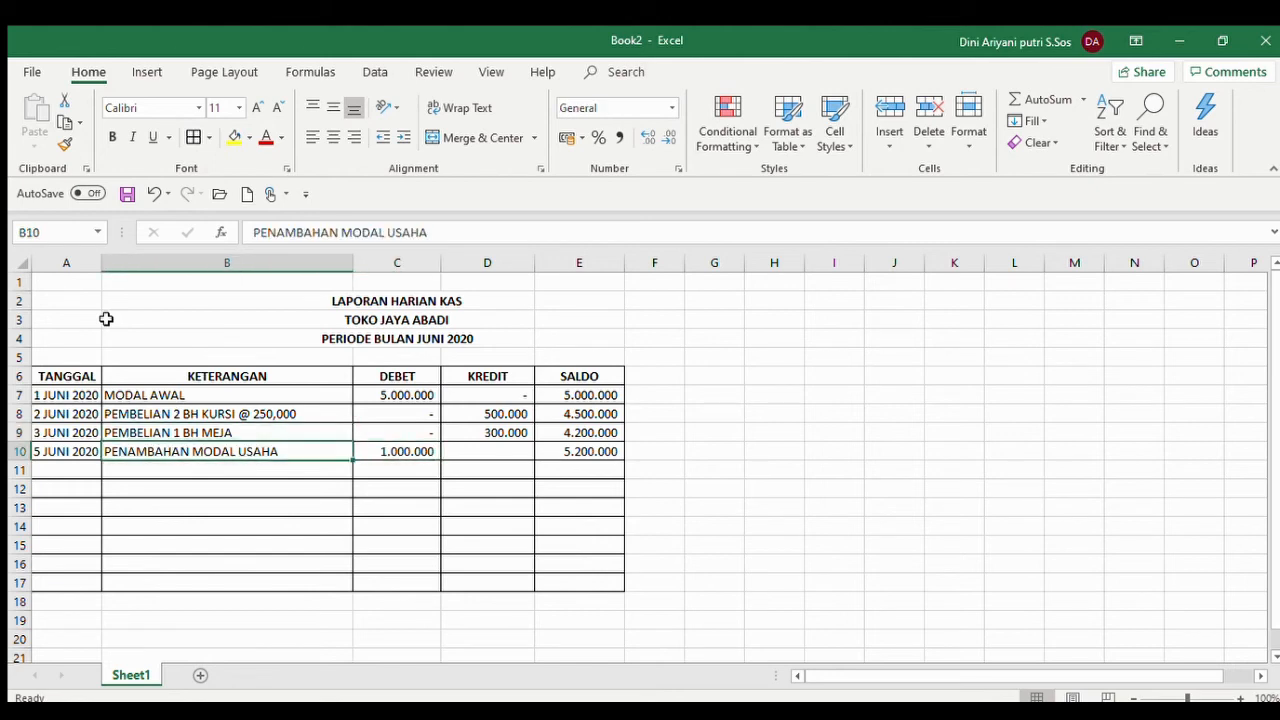
Enter 0 as the credit in D10 for the 5 JUNI 2020 transaction and check its balance in E10
{"action": "key", "text": "Right"}
{"action": "key", "text": "Right"}
{"action": "key", "text": "Right"}
{"action": "key", "text": "Left"}
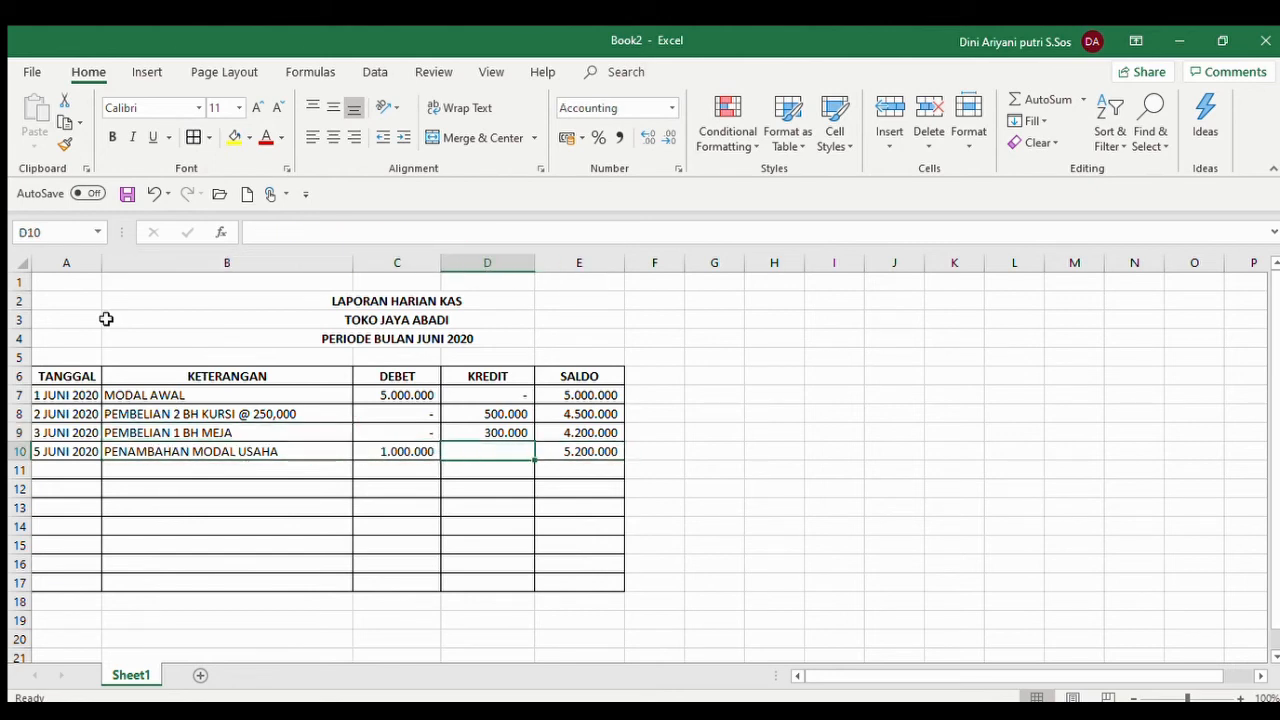
{"action": "type", "text": "0"}
{"action": "key", "text": "Return"}
{"action": "key", "text": "Up"}
{"action": "left_click", "coordinate": [406, 447]}
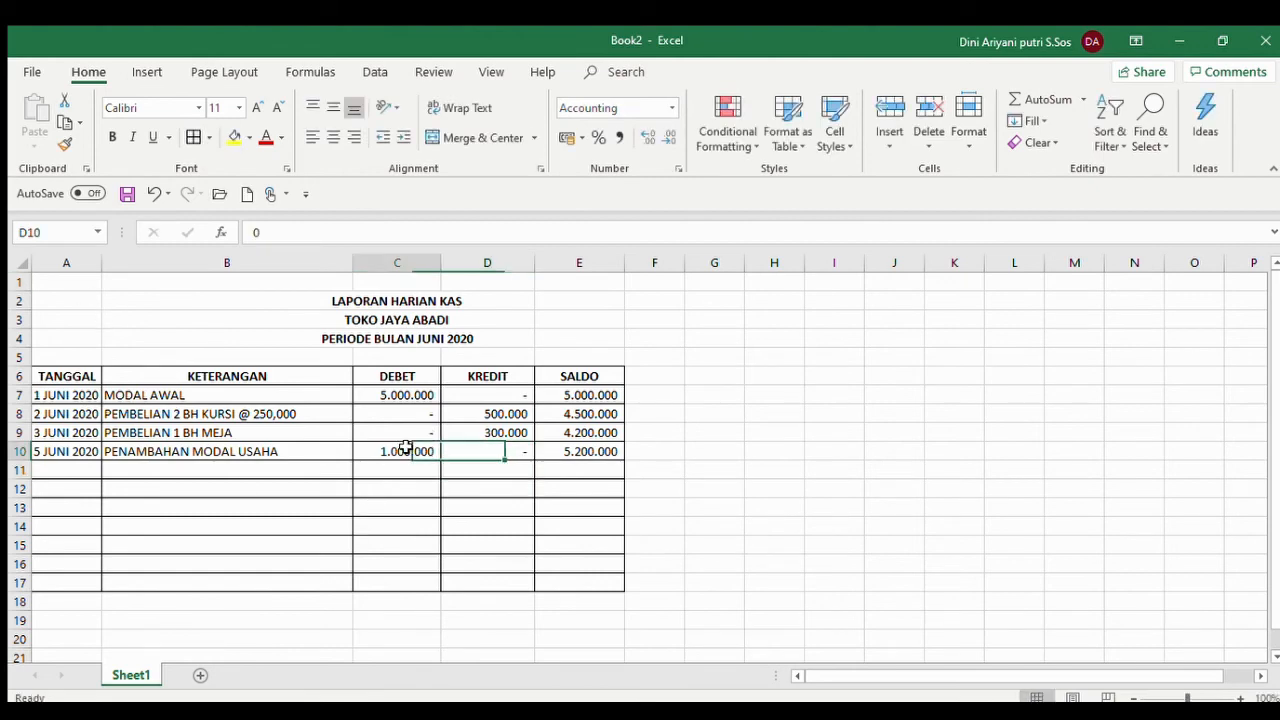
{"action": "left_click", "coordinate": [596, 452]}
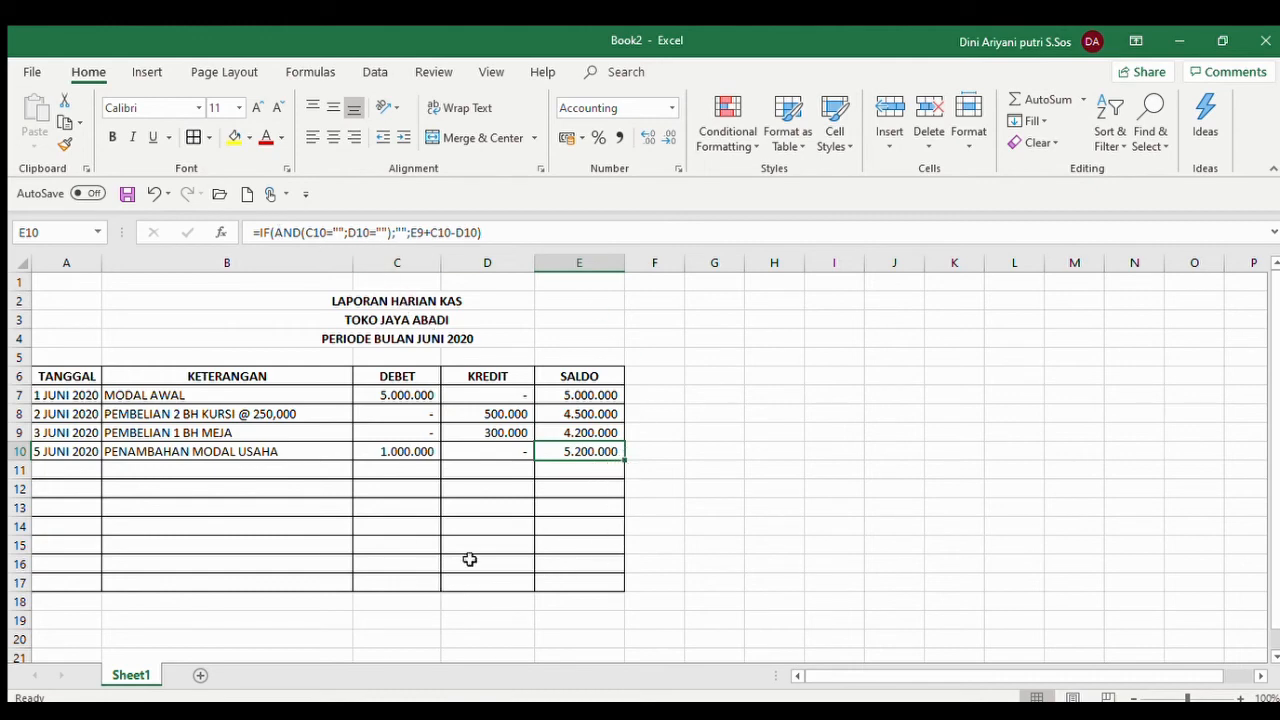
Enter the label TOTAL in B17, the last row of the table
{"action": "left_click", "coordinate": [300, 583]}
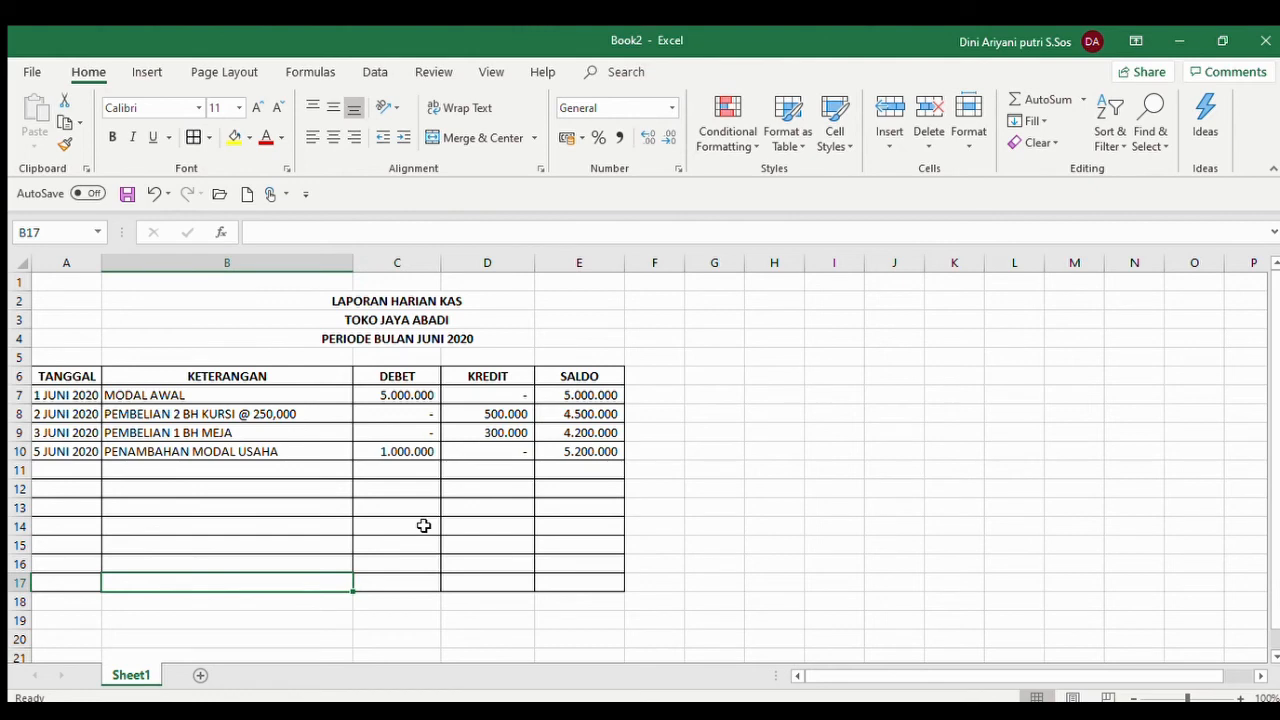
{"action": "type", "text": "TOTAL"}
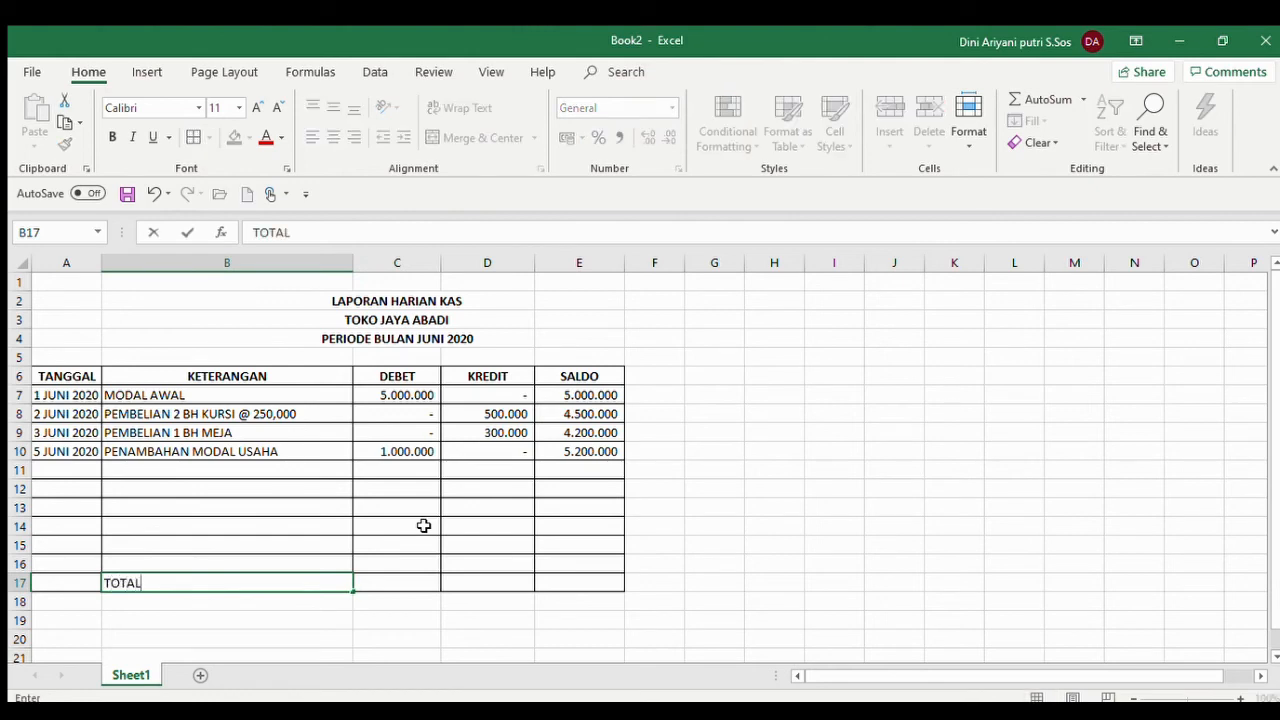
{"action": "key", "text": "ctrl+Return"}
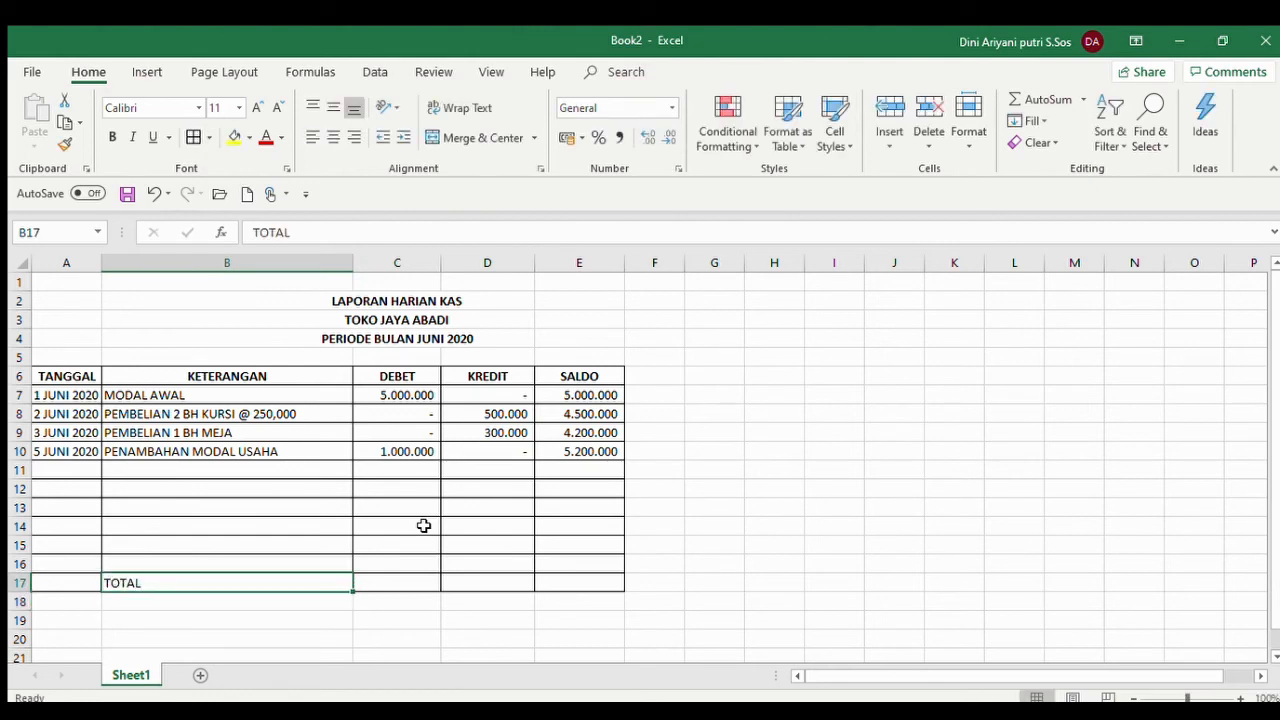
{"action": "key", "text": "Up"}
{"action": "key", "text": "Up"}
{"action": "key", "text": "Up"}
{"action": "key", "text": "Up"}
{"action": "key", "text": "Up"}
{"action": "key", "text": "Up"}
{"action": "key", "text": "Down"}
{"action": "key", "text": "Down"}
{"action": "key", "text": "Down"}
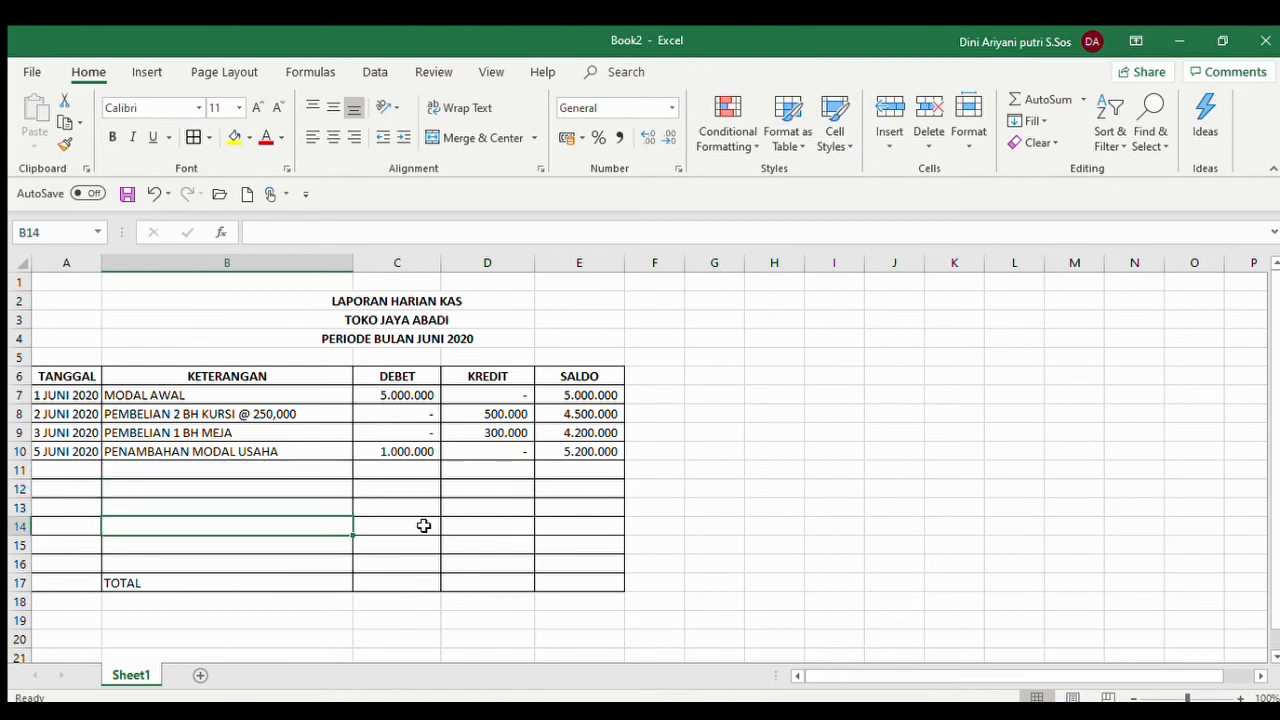
{"action": "key", "text": "Down"}
{"action": "key", "text": "Down"}
{"action": "key", "text": "Down"}
Total the debit column in C17 with AutoSum over C7:C16
{"action": "key", "text": "Right"}
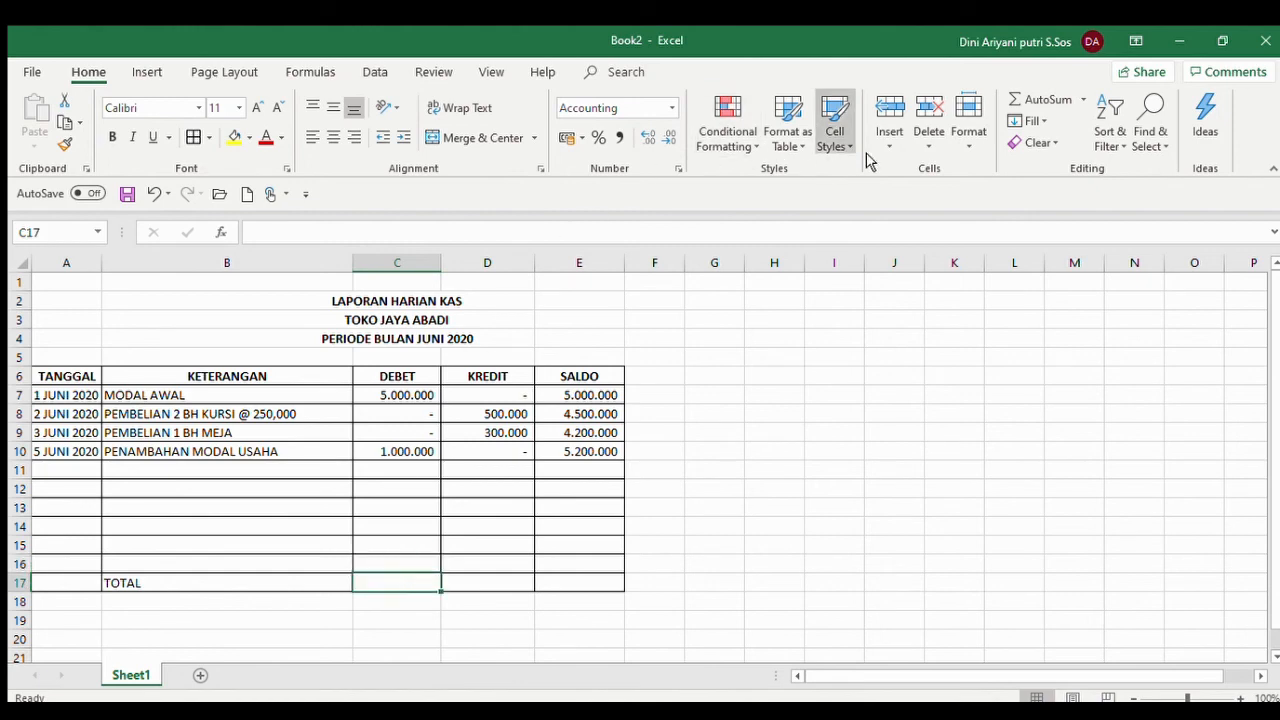
{"action": "left_click", "coordinate": [1023, 104]}
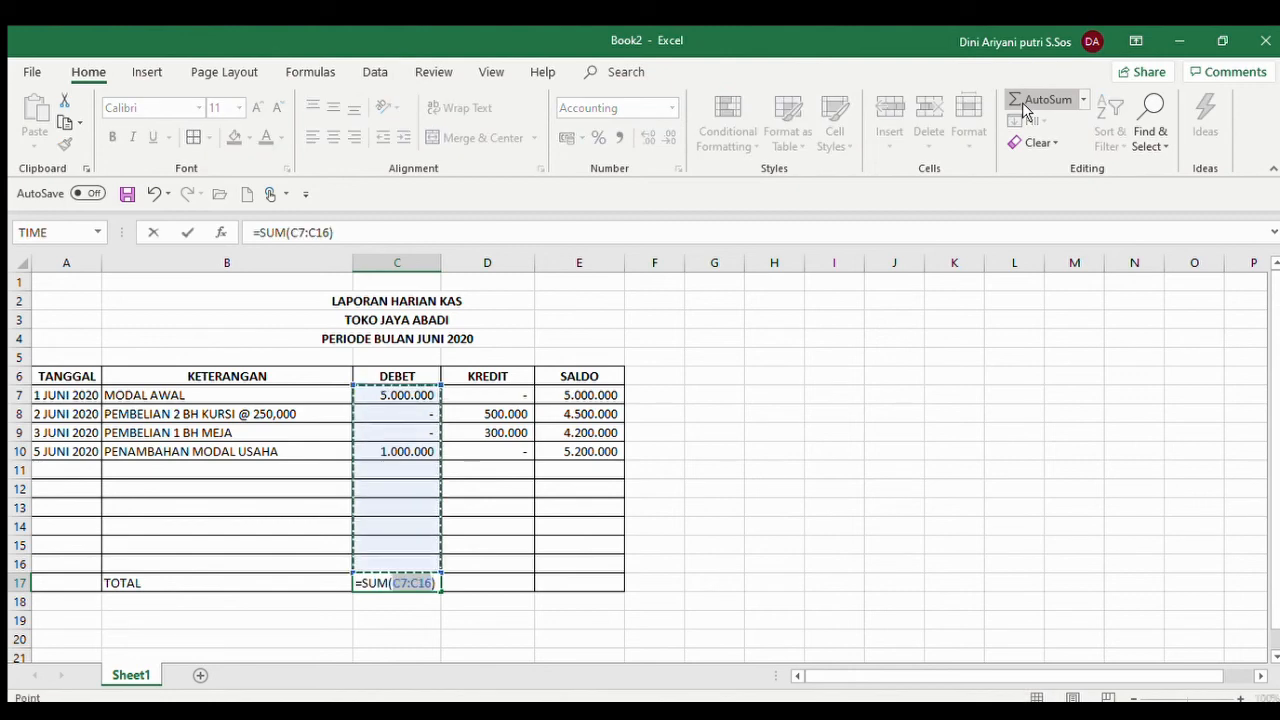
{"action": "left_click", "coordinate": [1022, 102]}
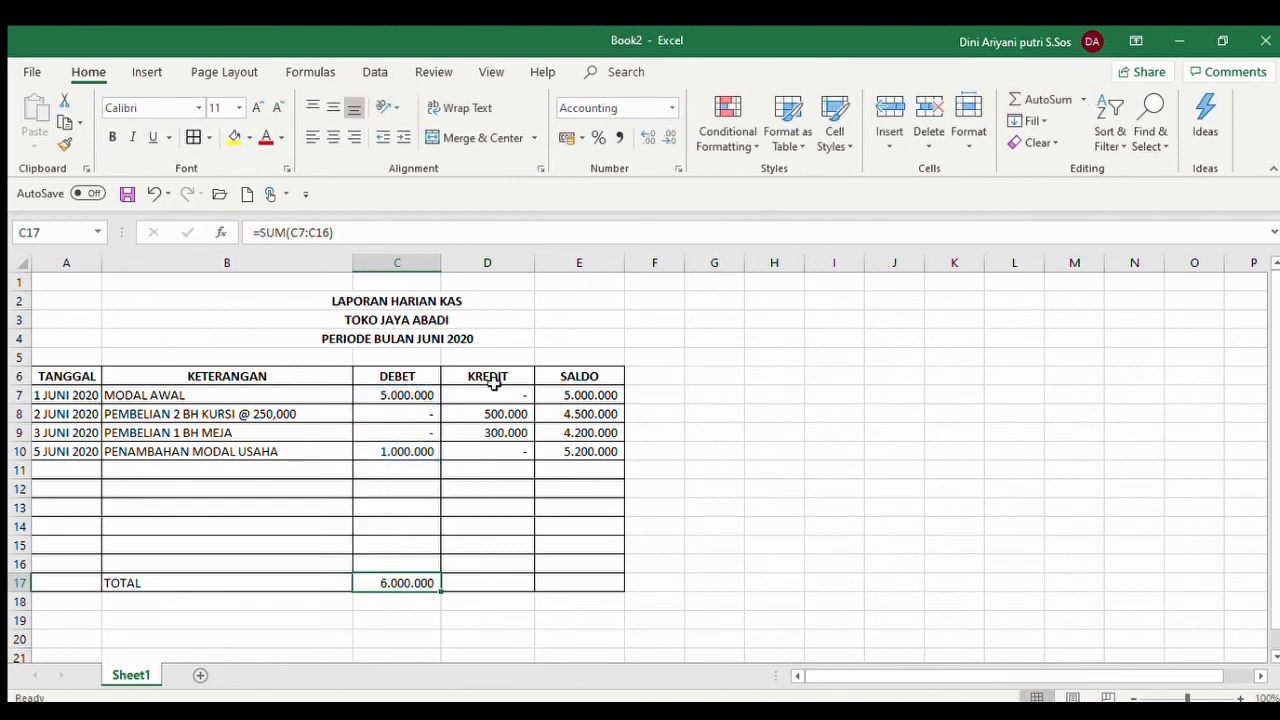
Total the credit column in D17 with AutoSum over D7:D16
{"action": "left_click", "coordinate": [476, 585]}
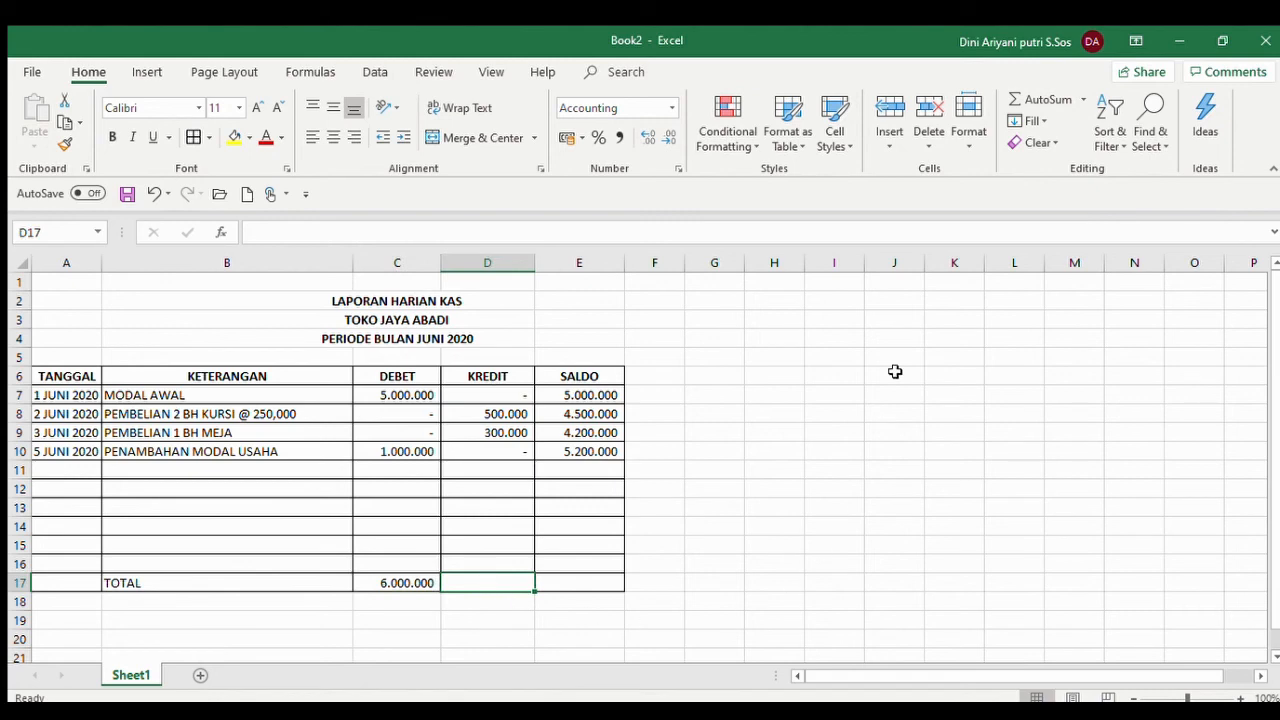
{"action": "left_click", "coordinate": [1016, 105]}
{"action": "left_click", "coordinate": [1016, 105]}
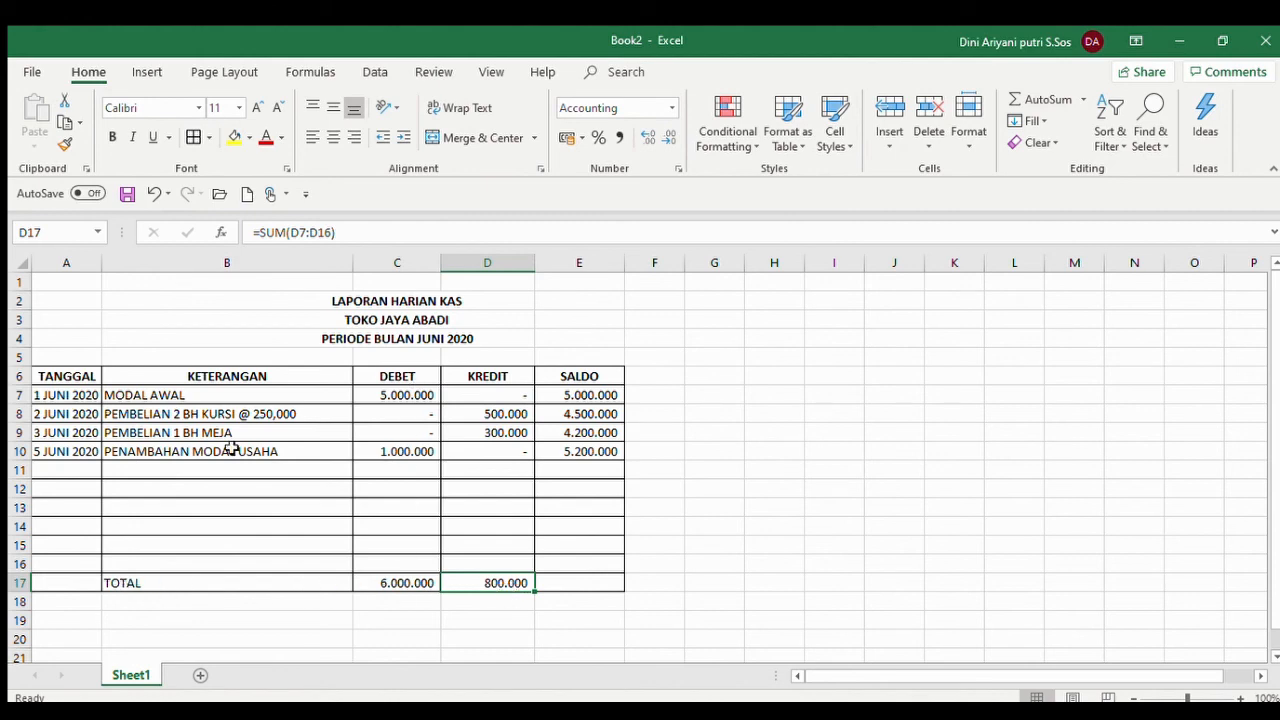
Calculate the closing balance in E17 as total debit minus total credit with the formula =C17-D17
{"action": "left_click", "coordinate": [385, 580]}
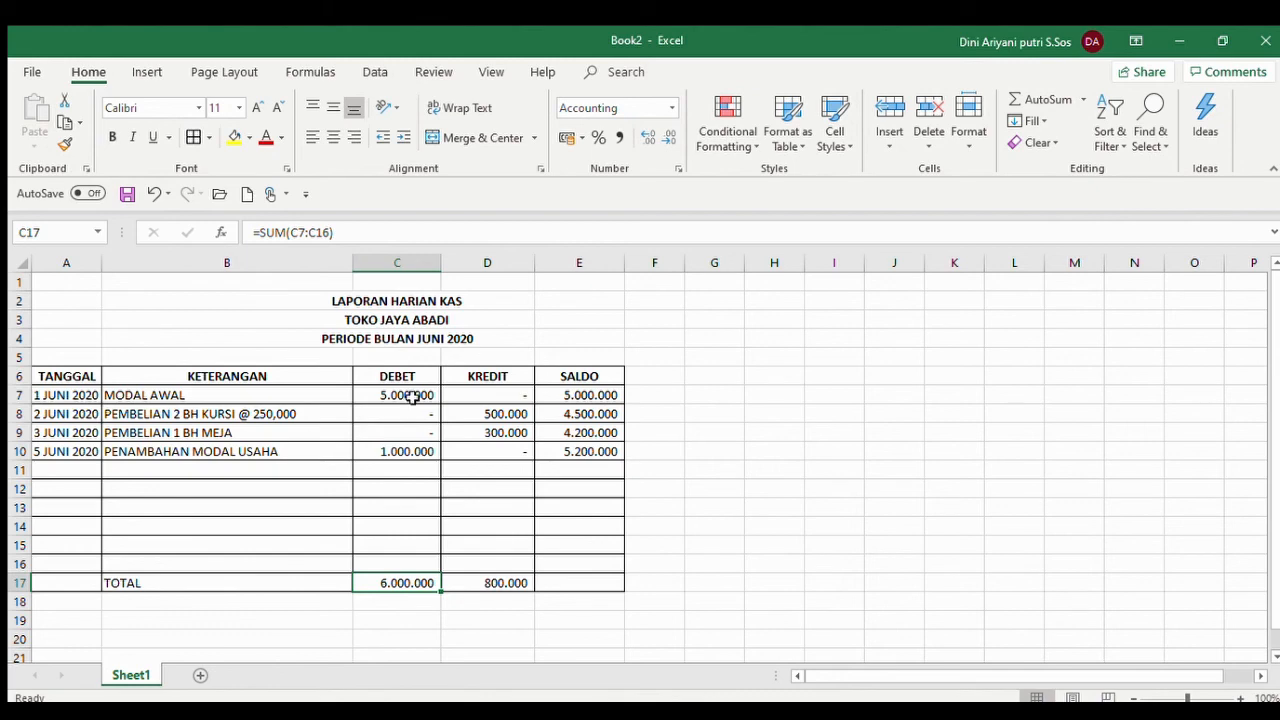
{"action": "left_click", "coordinate": [391, 453]}
{"action": "left_click", "coordinate": [401, 580]}
{"action": "left_click", "coordinate": [495, 580]}
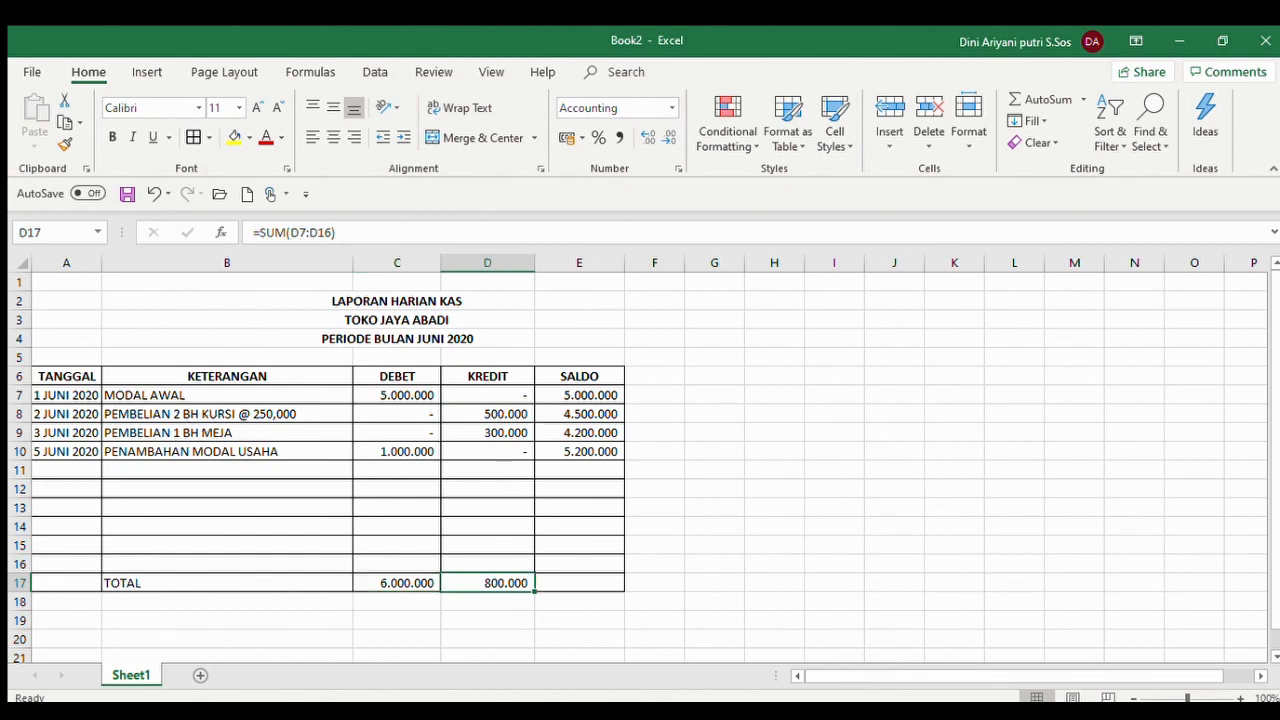
{"action": "left_click", "coordinate": [588, 582]}
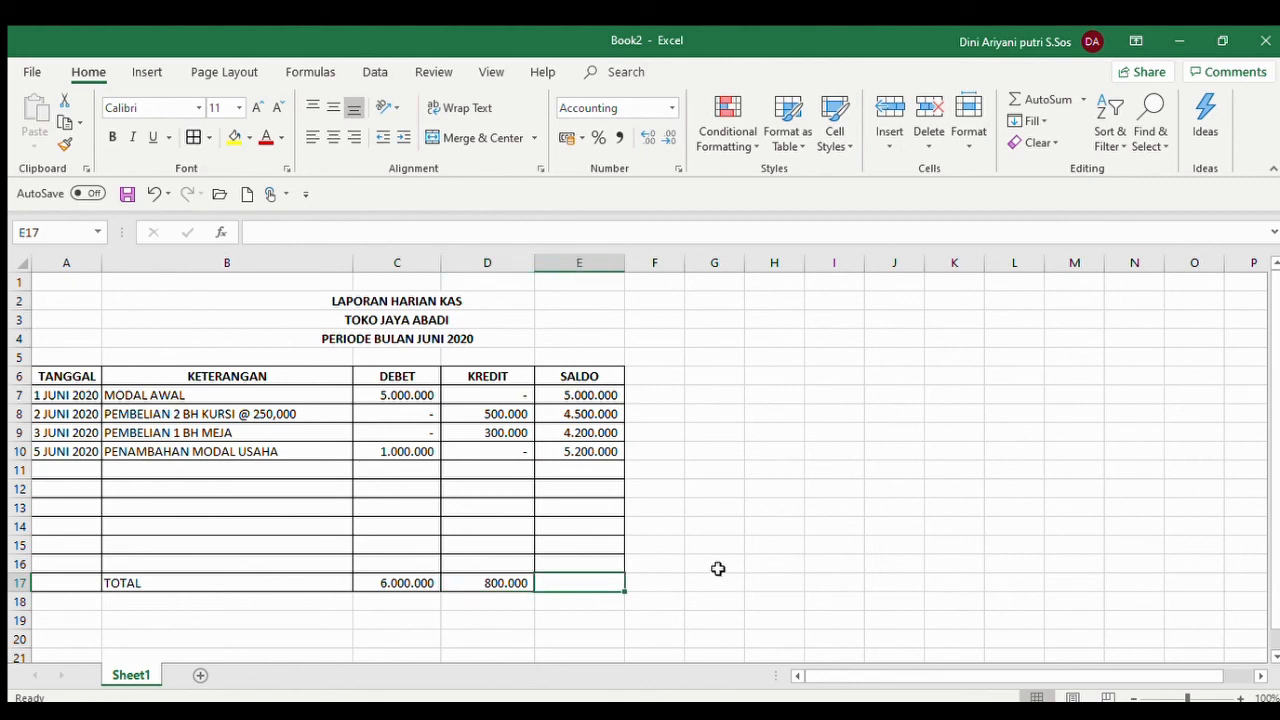
{"action": "type", "text": "="}
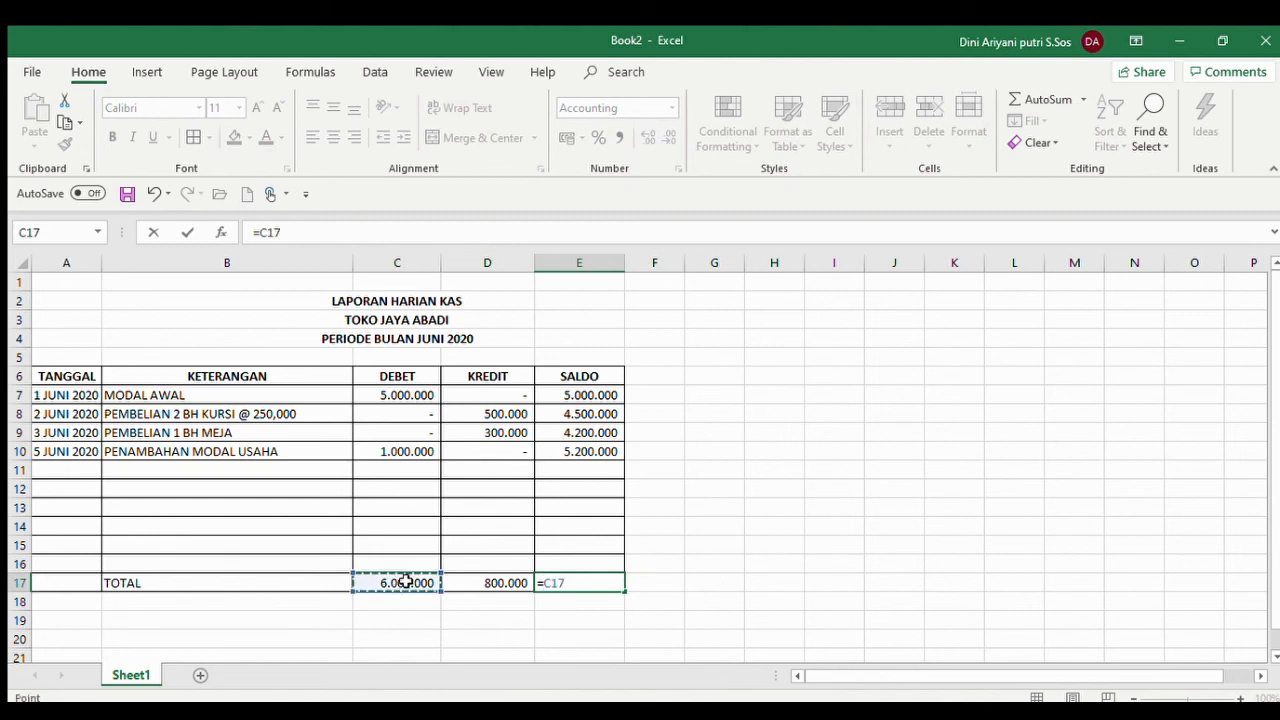
{"action": "left_click", "coordinate": [406, 580]}
{"action": "type", "text": "-"}
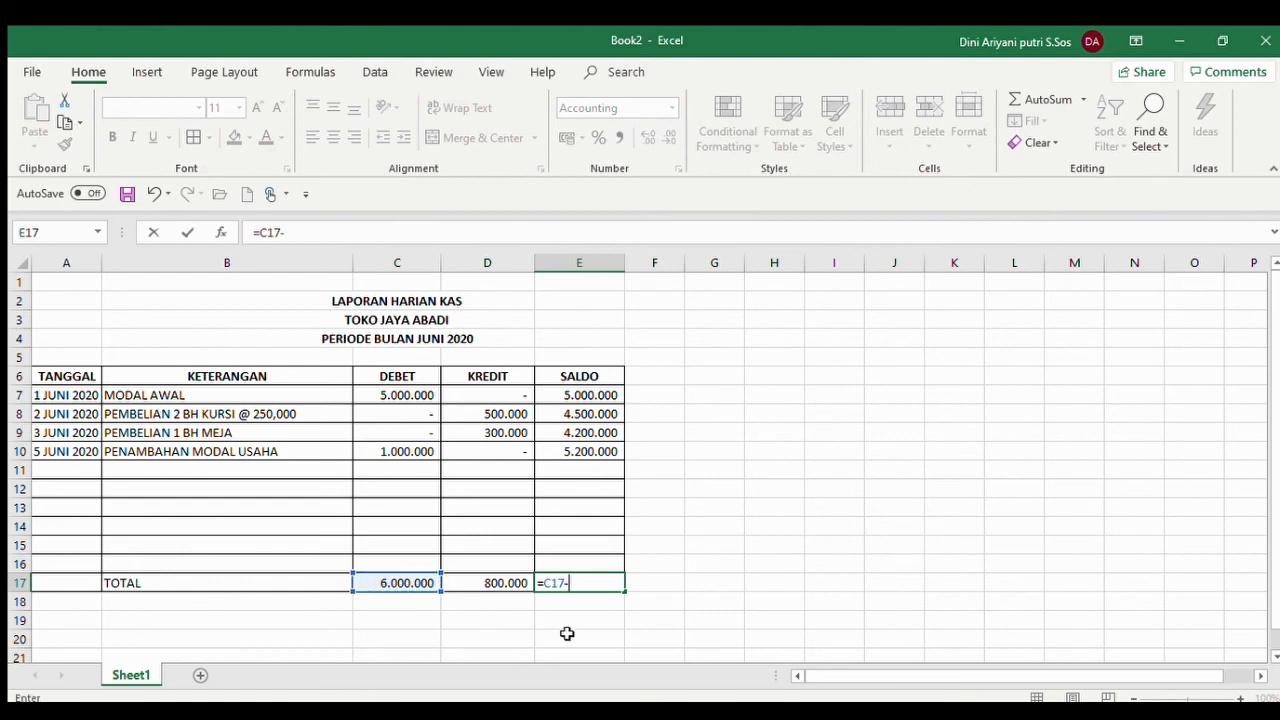
{"action": "left_click", "coordinate": [505, 580]}
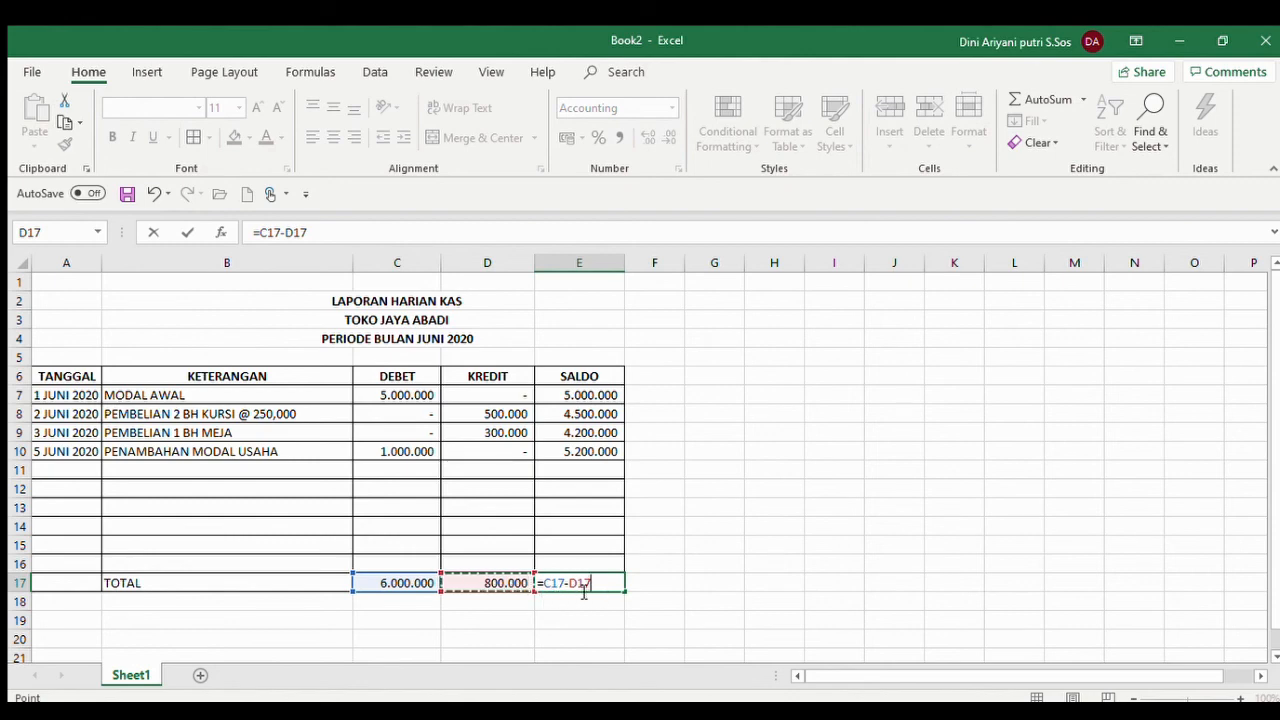
{"action": "key", "text": "Return"}
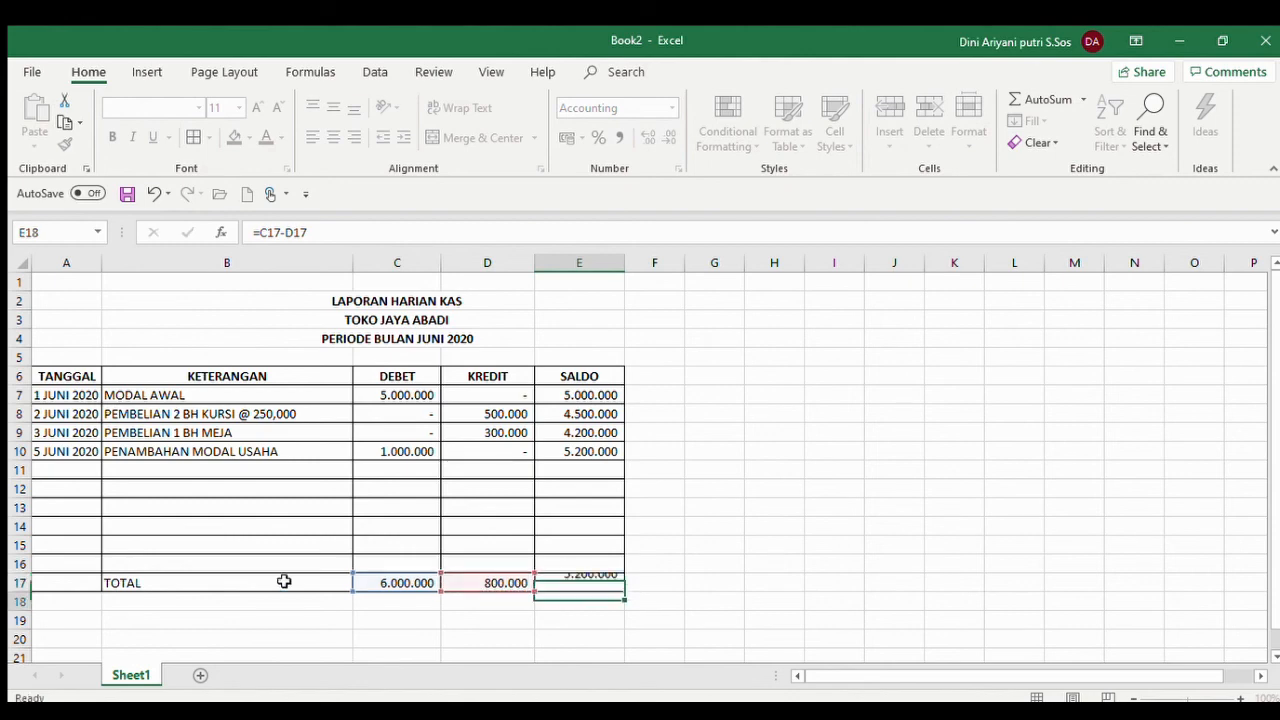
Make the closing balance in E17 and the 5 JUNI 2020 running balance in E10 bold
{"action": "left_click", "coordinate": [594, 583]}
{"action": "left_click", "coordinate": [111, 139]}
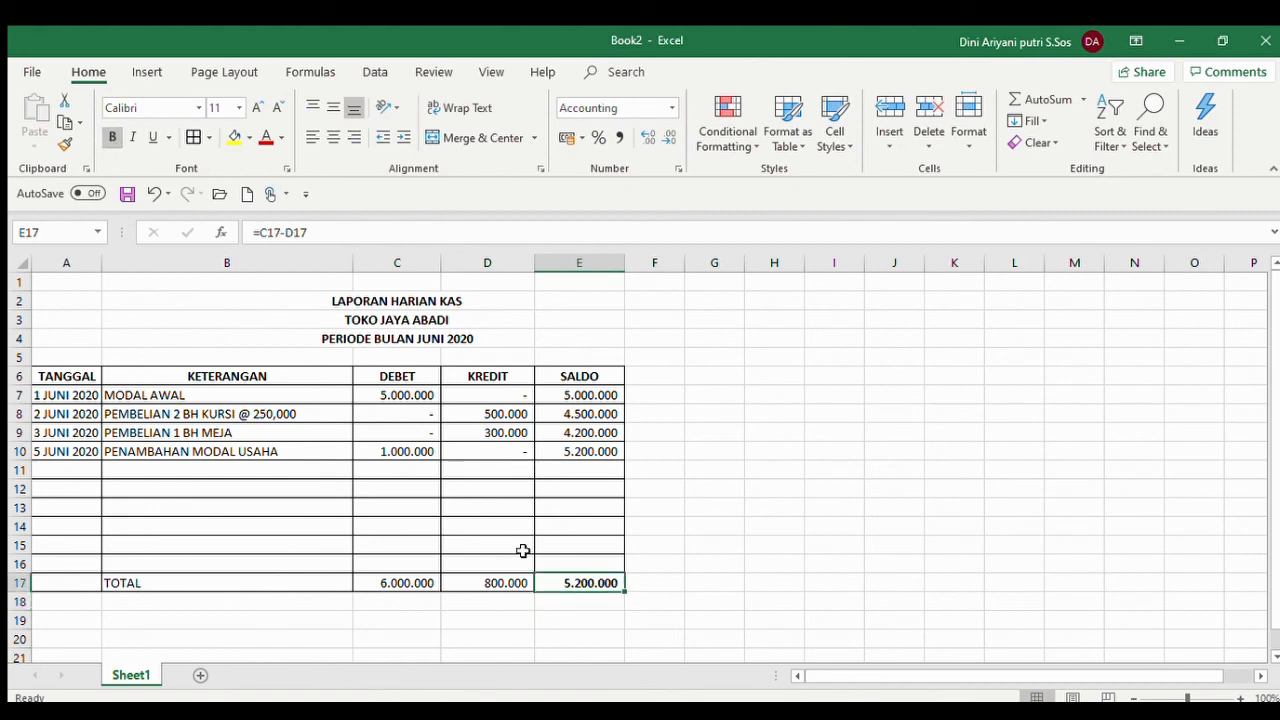
{"action": "left_click", "coordinate": [389, 581]}
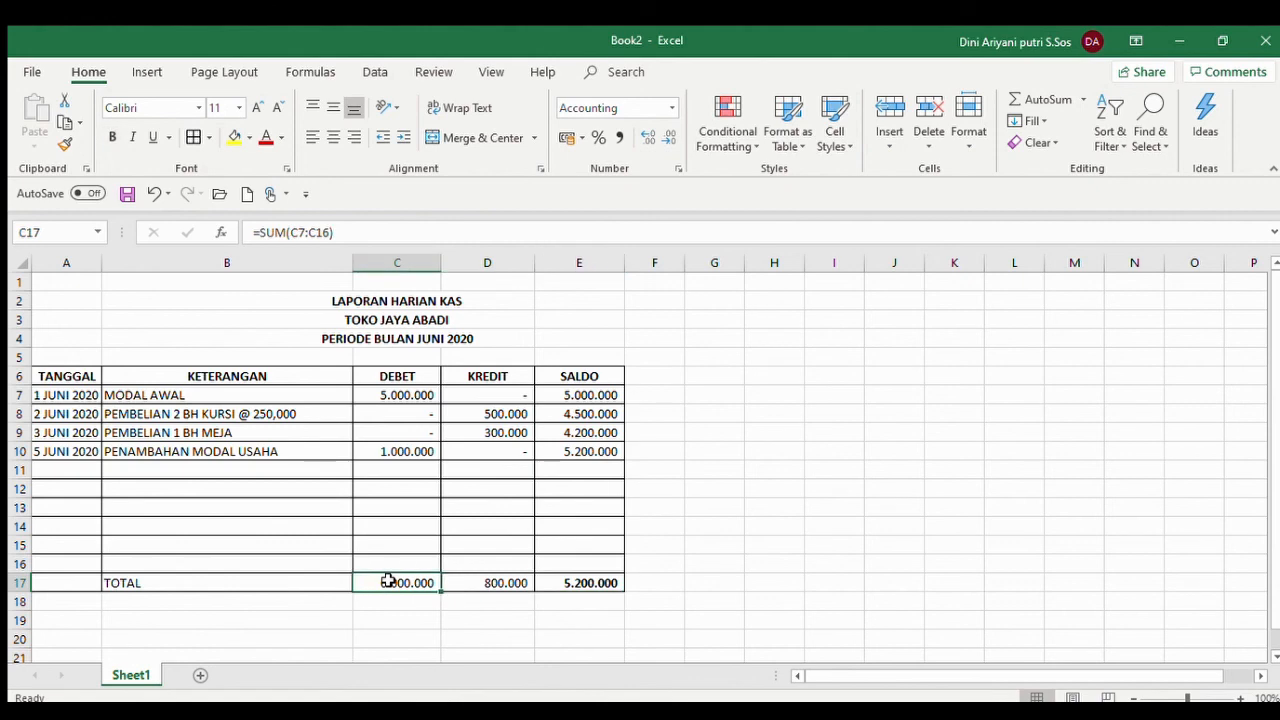
{"action": "left_click", "coordinate": [490, 586]}
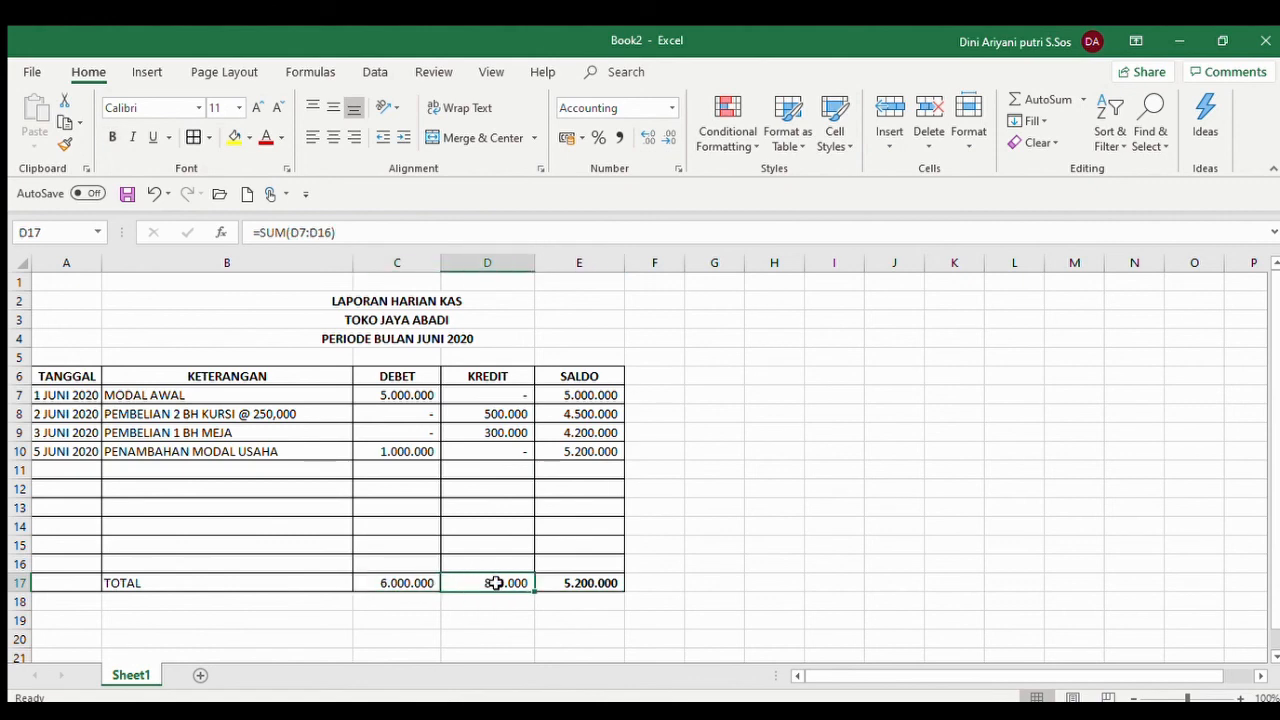
{"action": "left_click", "coordinate": [607, 581]}
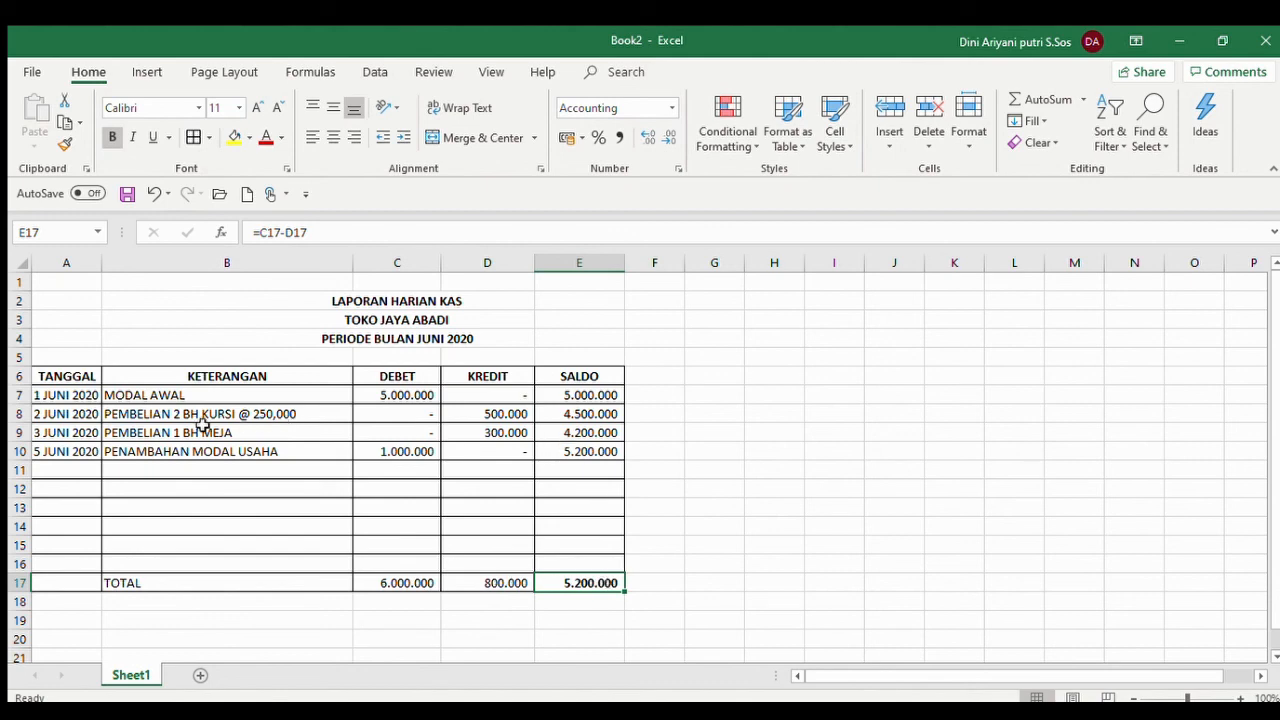
{"action": "left_click", "coordinate": [591, 452]}
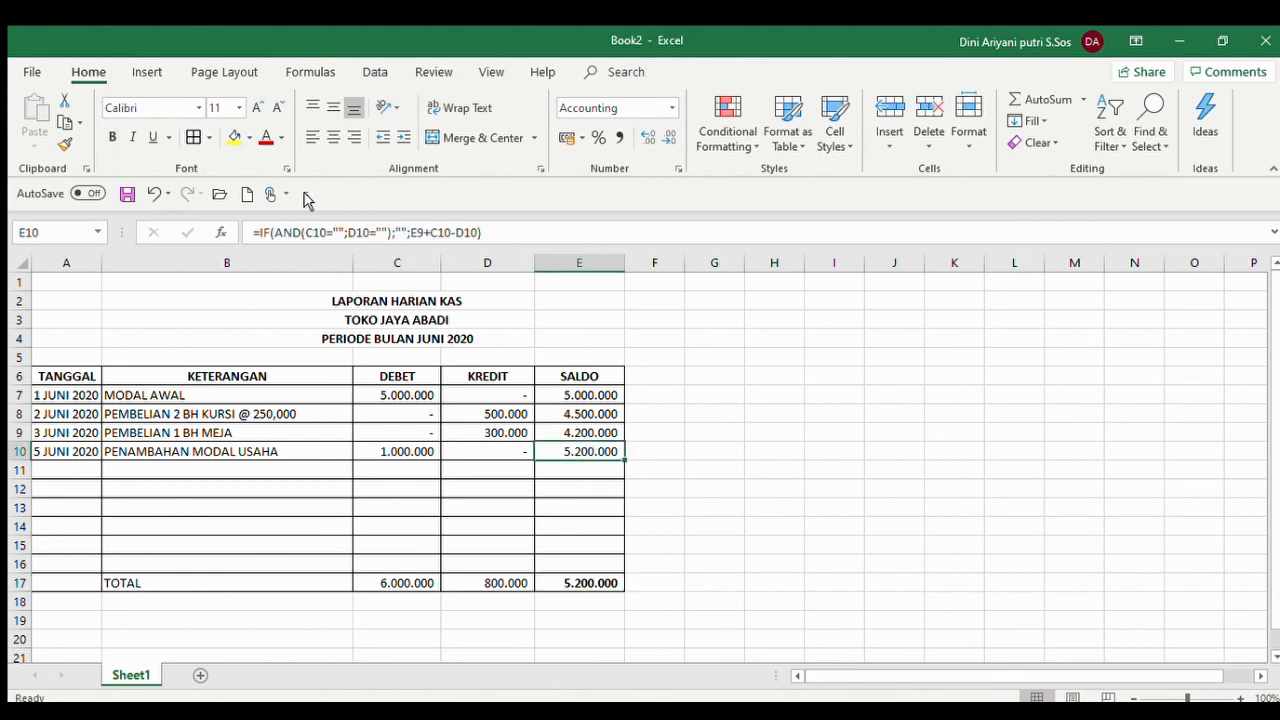
{"action": "left_click", "coordinate": [116, 138]}
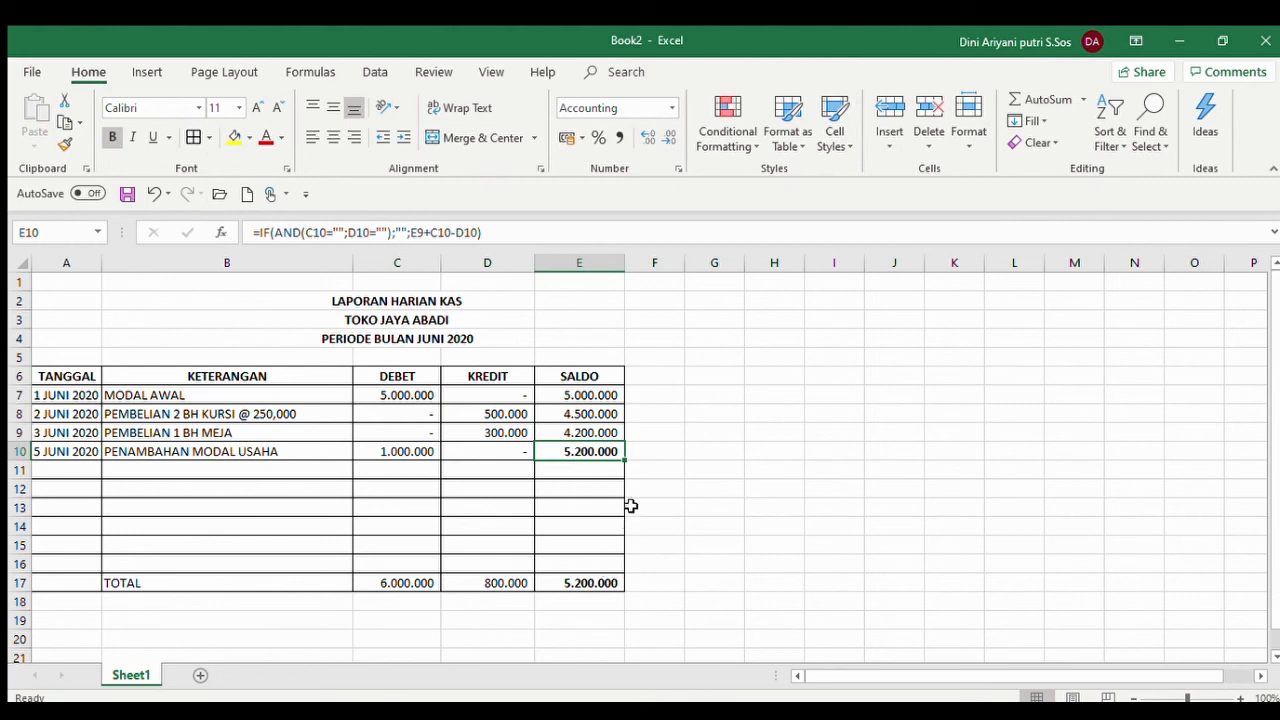
{"action": "left_click", "coordinate": [651, 506]}
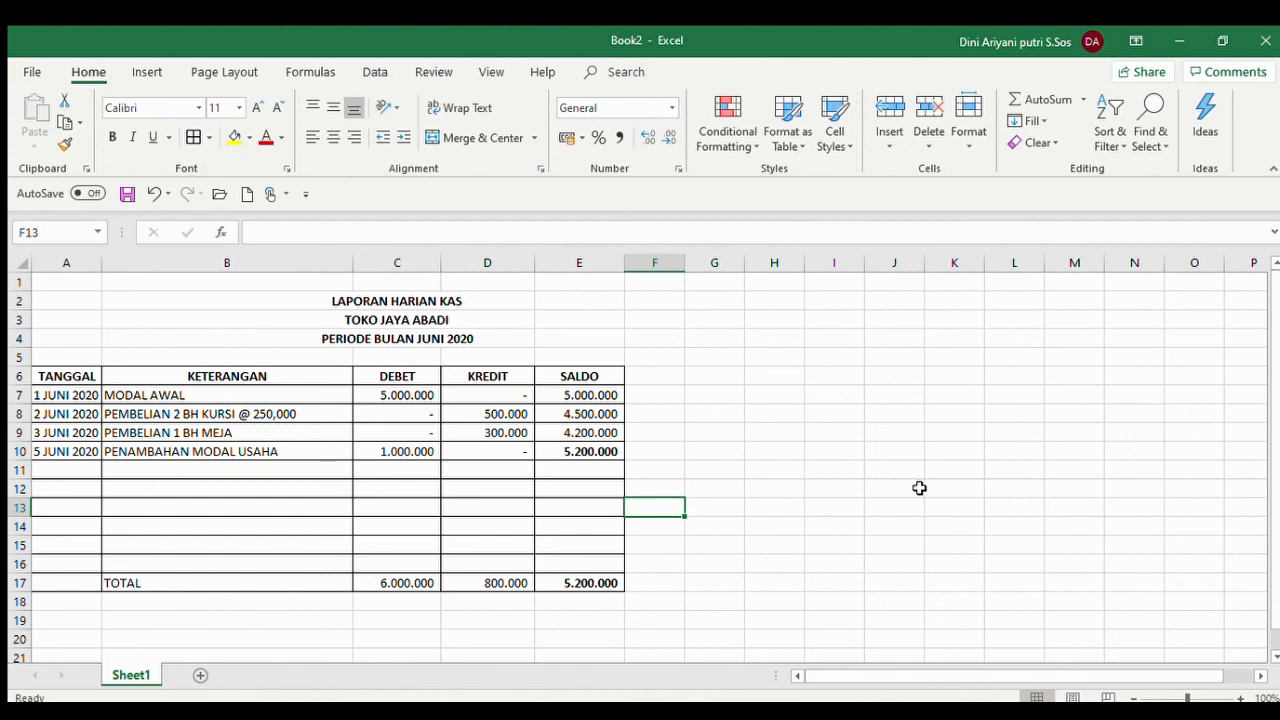
Compare the closing balance in E17 with the last running balance in E10
{"action": "left_click", "coordinate": [595, 583]}
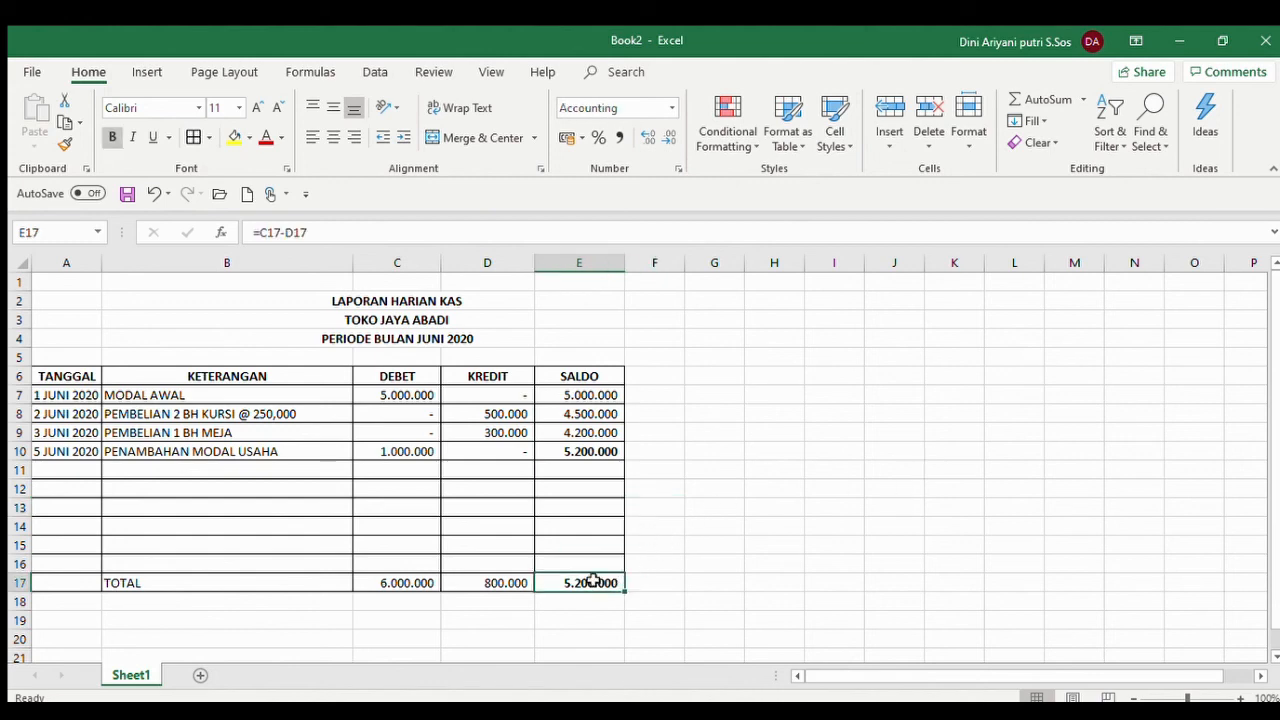
{"action": "left_click", "coordinate": [586, 450]}
{"action": "left_click", "coordinate": [594, 580]}
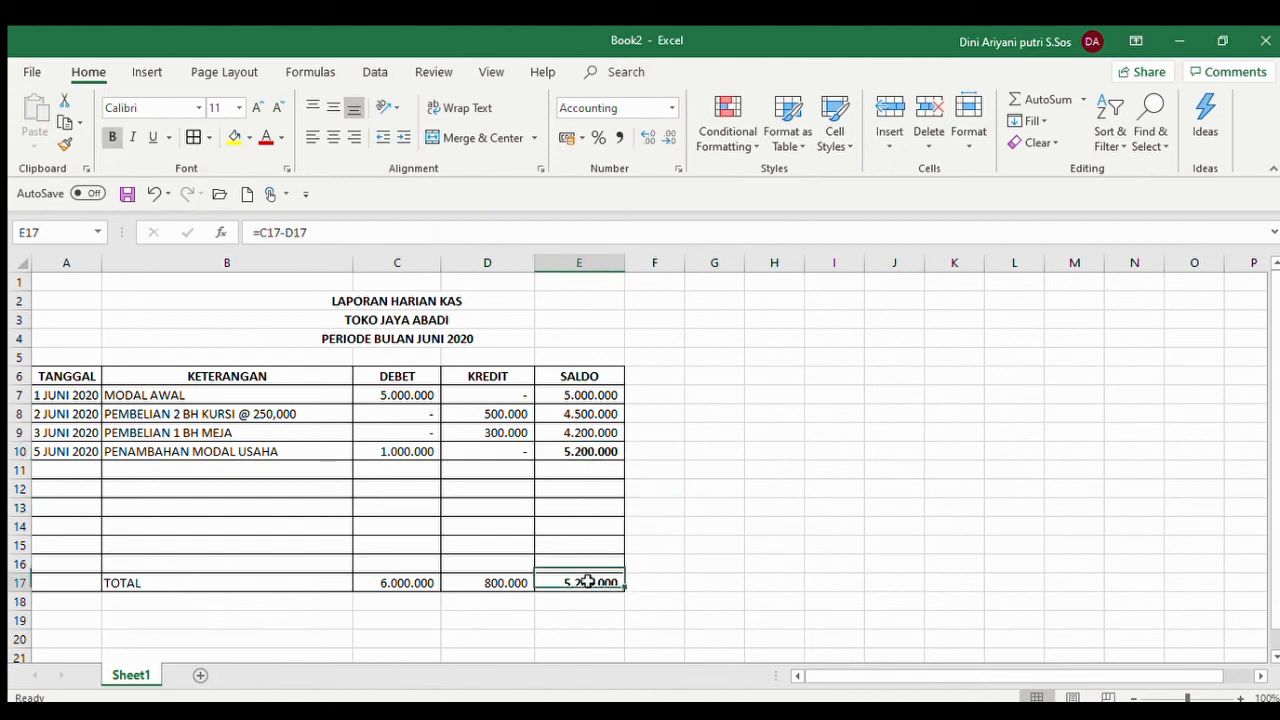
{"action": "left_click", "coordinate": [594, 451]}
{"action": "left_click", "coordinate": [586, 583]}
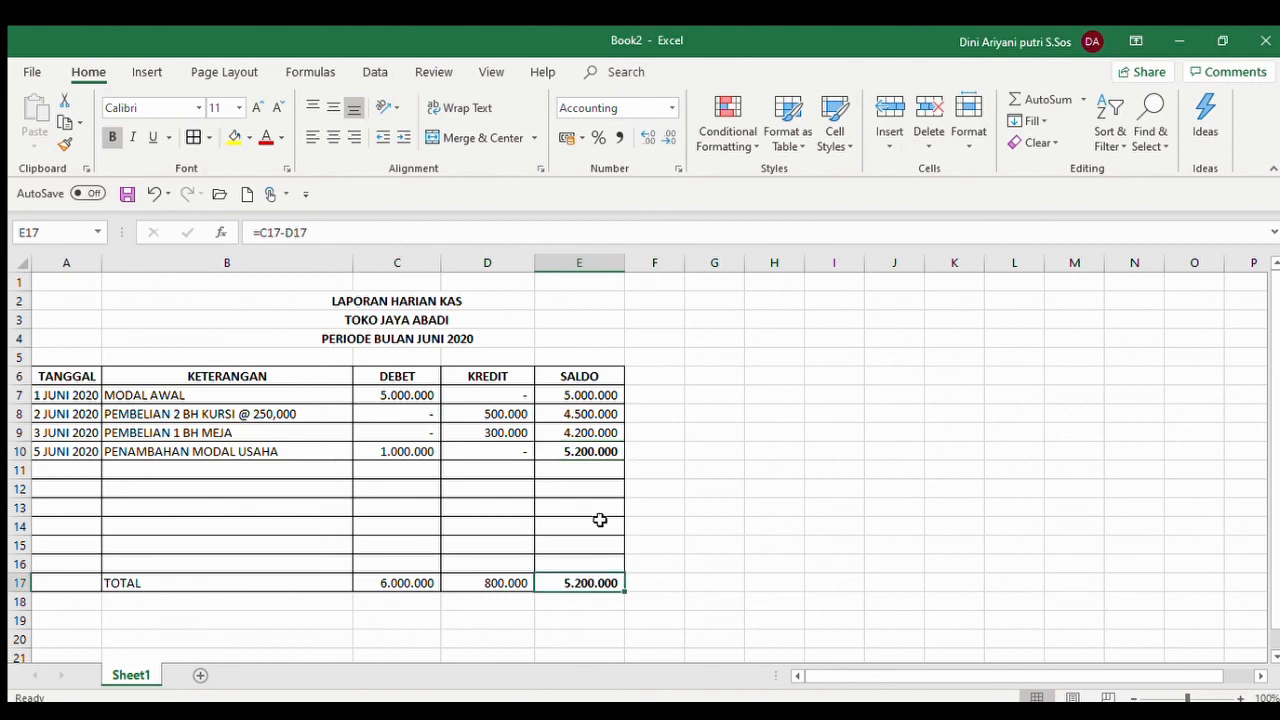
{"action": "left_click", "coordinate": [598, 452]}
{"action": "left_click", "coordinate": [586, 586]}
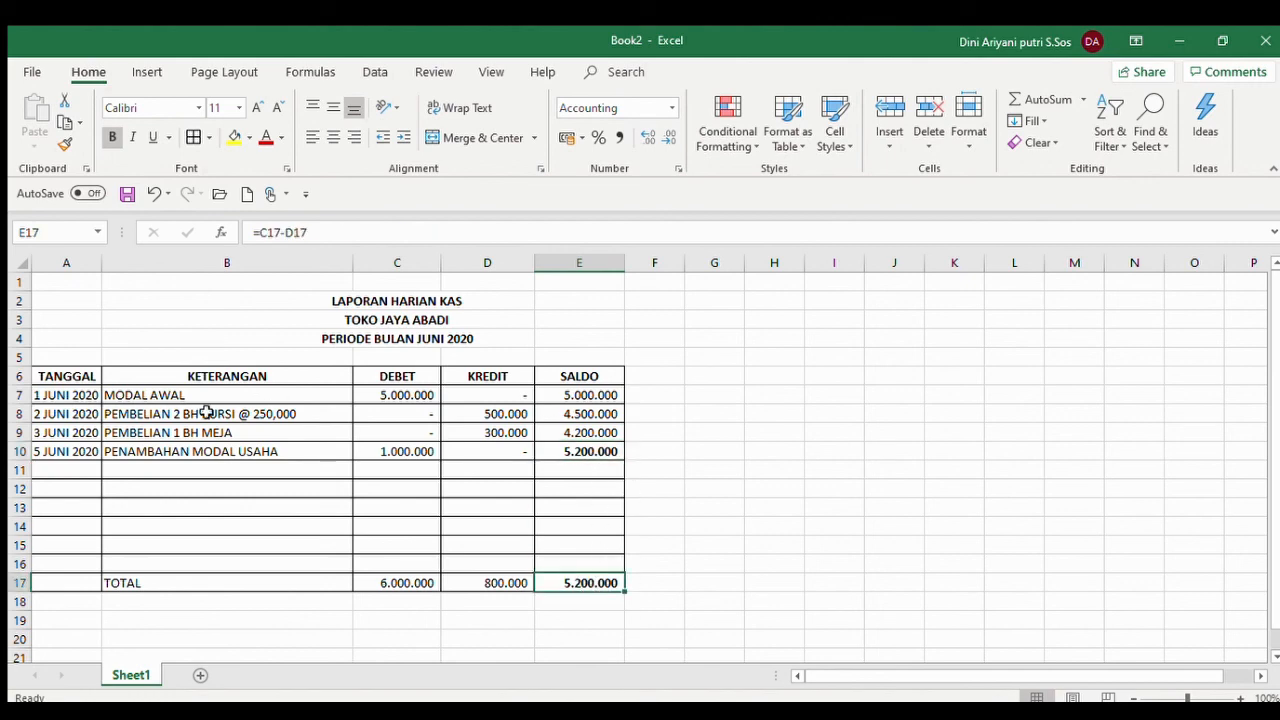